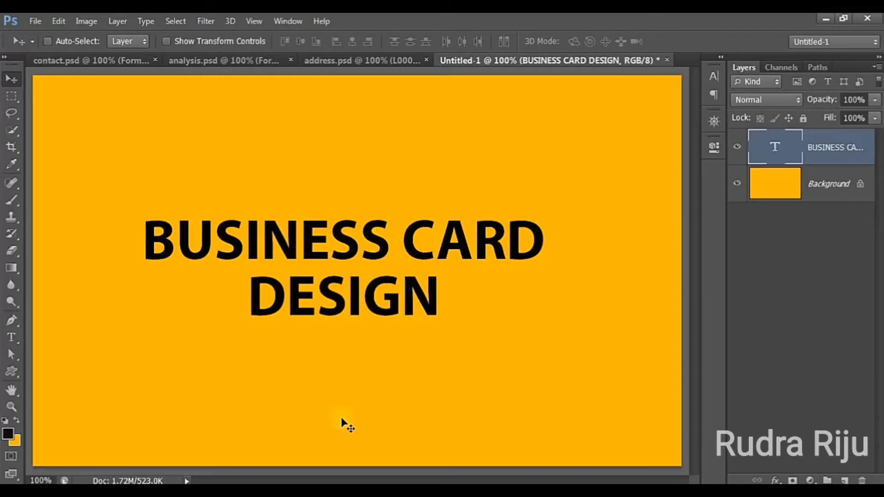
# - Start a new document named sabkesab, set to 3.5 inches wide and 2 inches high
pyautogui.hotkey('ctrl', 'n')
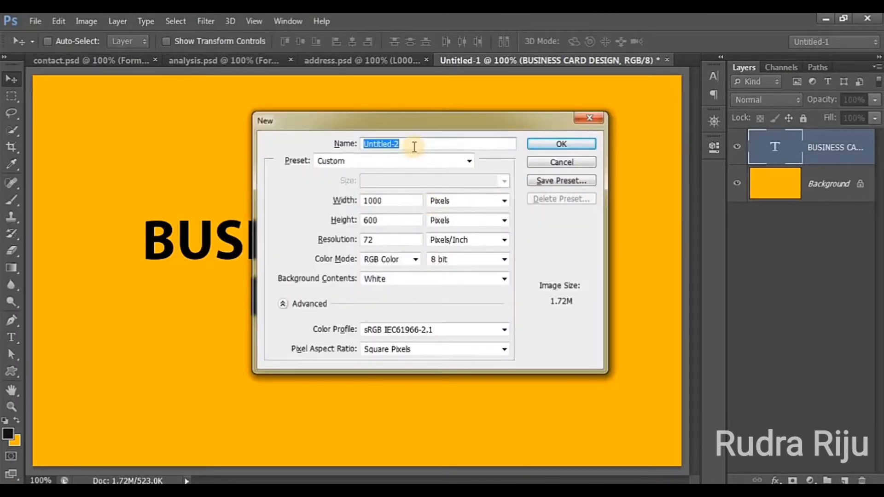
pyautogui.write('sabkesab')
pyautogui.click(453, 202)
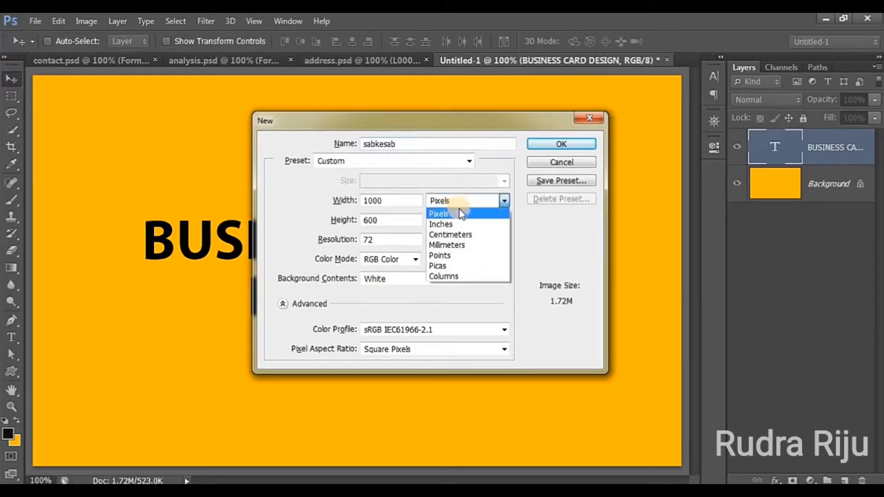
pyautogui.click(447, 225)
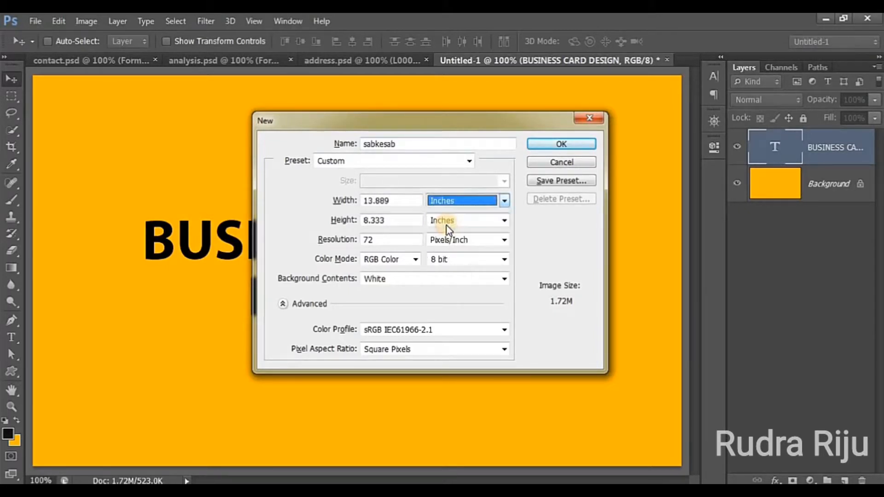
pyautogui.doubleClick(397, 205)
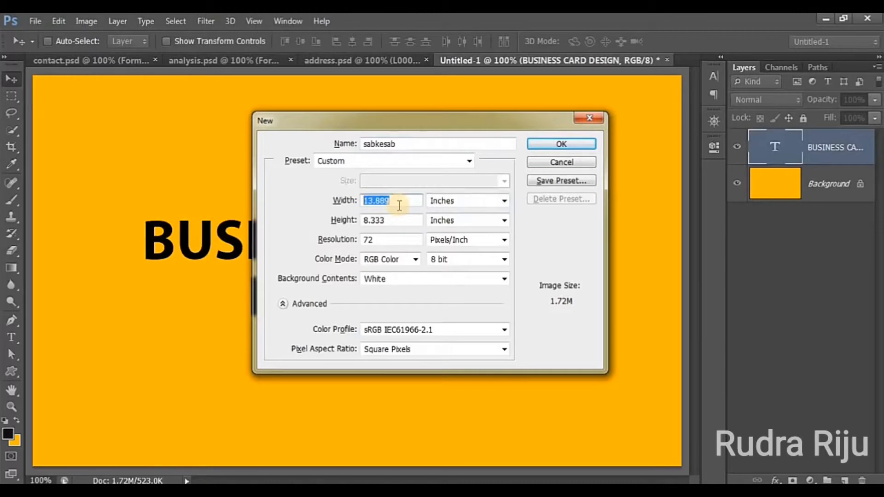
pyautogui.write('3.5')
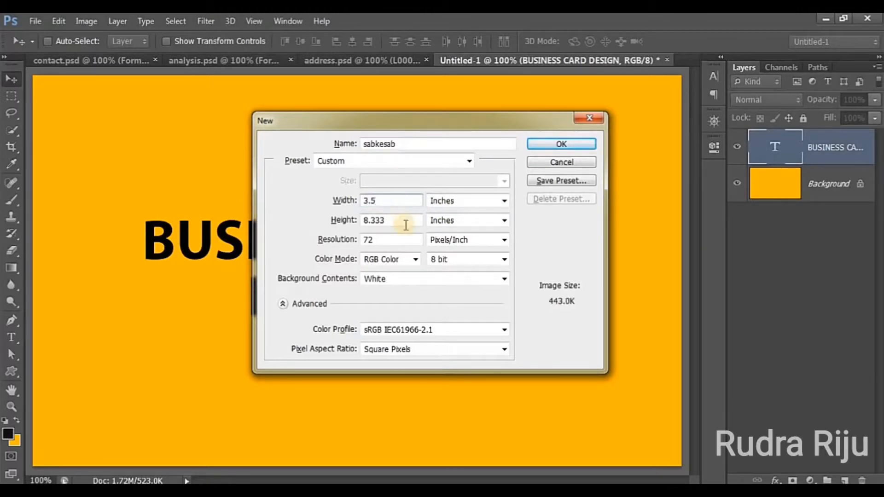
pyautogui.click(339, 226)
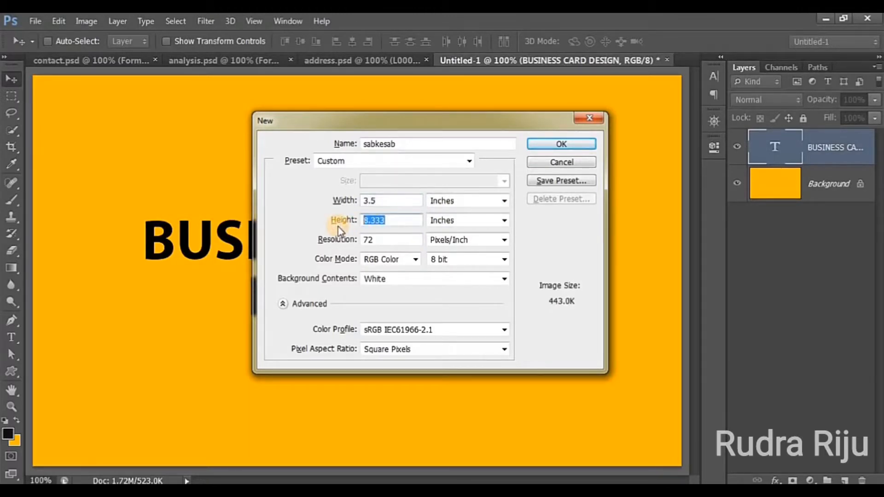
pyautogui.write('2')
# - Set the new document's resolution to 300 pixels/inch and color mode to CMYK Color, and create it
pyautogui.click(375, 241)
pyautogui.click(339, 243)
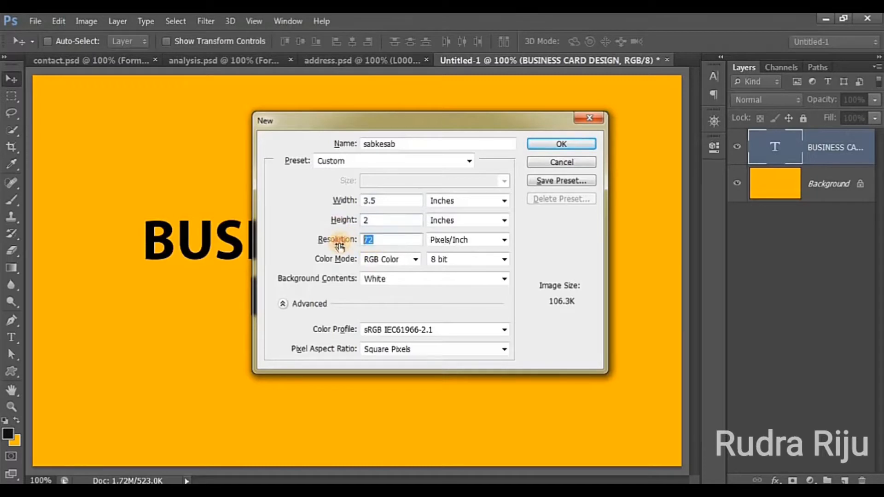
pyautogui.write('300')
pyautogui.click(399, 260)
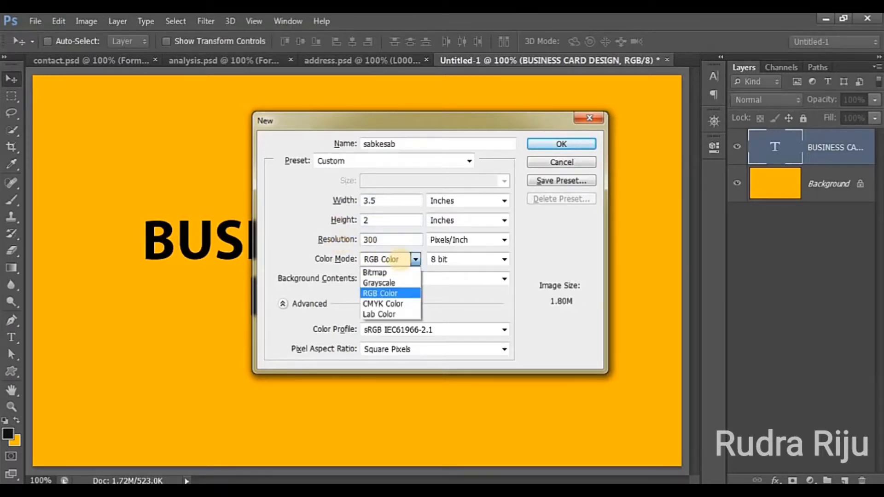
pyautogui.click(383, 304)
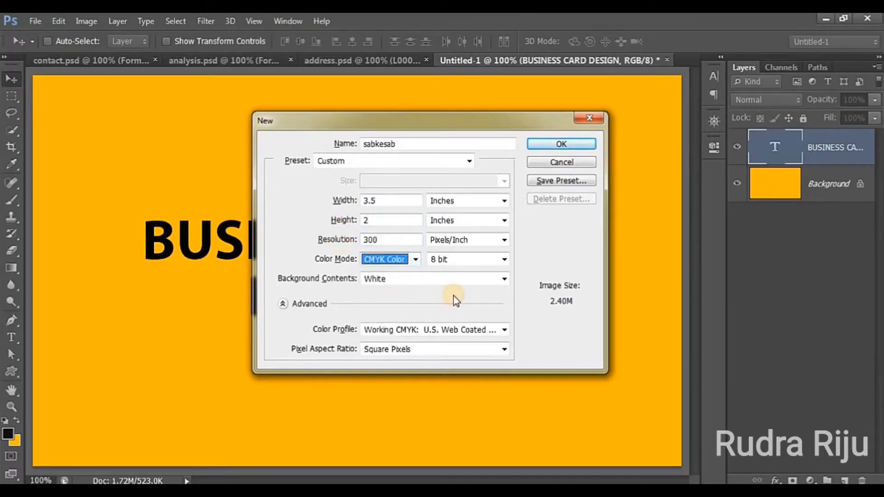
pyautogui.click(535, 146)
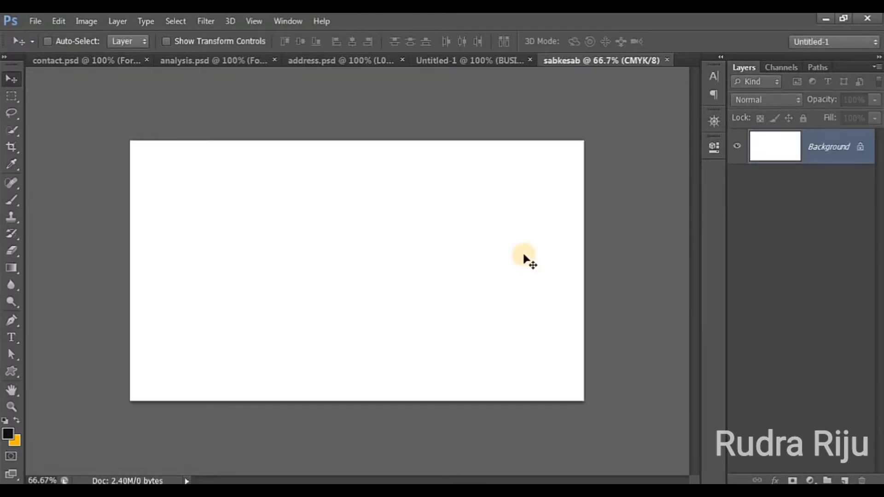
# - Show the rulers and place guides along all four edges of the white canvas
pyautogui.hotkey('ctrl', 'r')
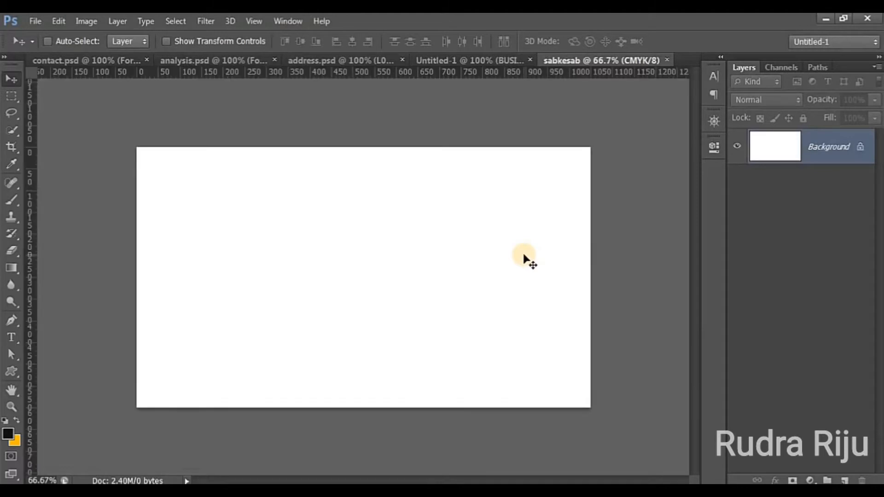
pyautogui.moveTo(32, 276); pyautogui.dragTo(597, 310)
pyautogui.moveTo(410, 72); pyautogui.dragTo(415, 408)
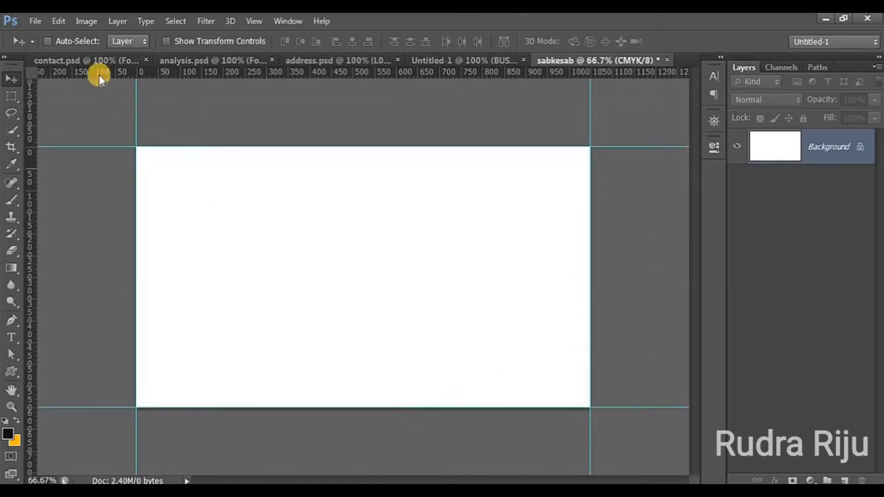
# - Enlarge the canvas to 3.75 by 2.25 inches around its centre to add a bleed area outside the guides
pyautogui.click(85, 21)
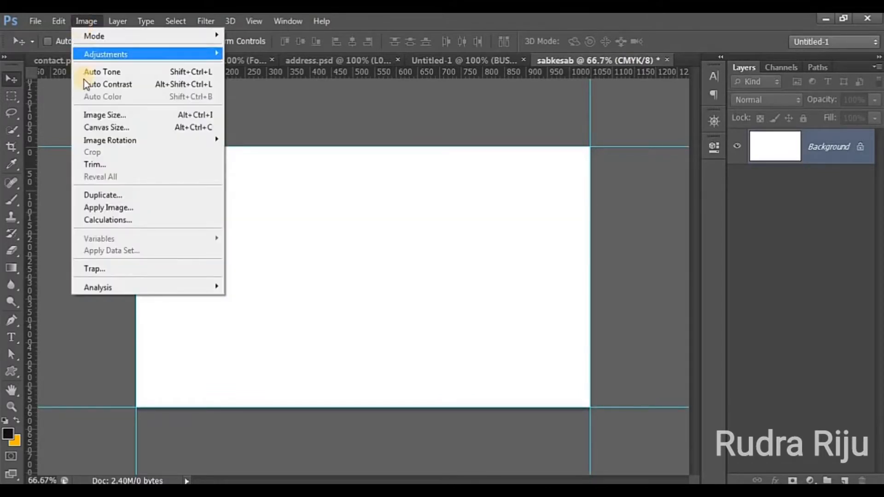
pyautogui.click(117, 134)
pyautogui.click(633, 159)
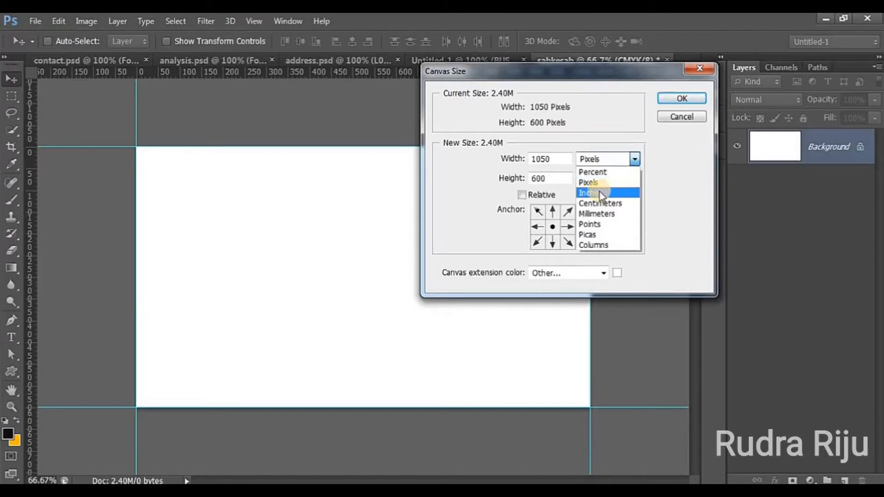
pyautogui.click(630, 193)
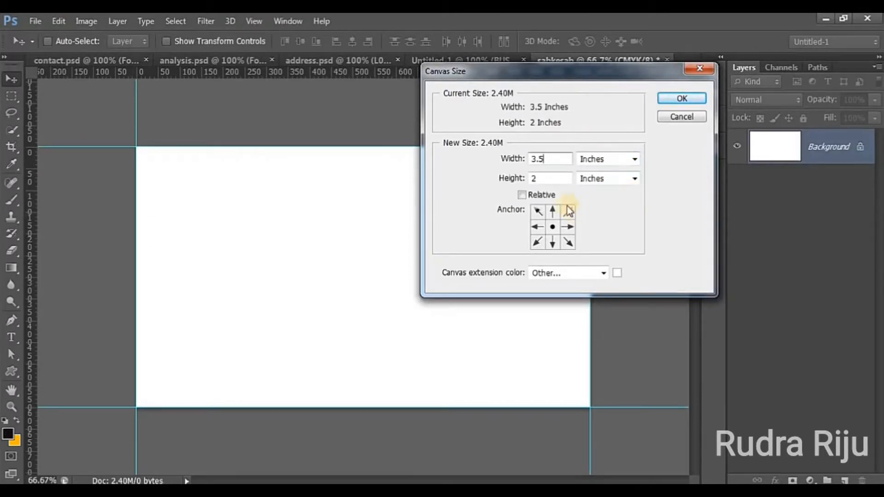
pyautogui.click(551, 160)
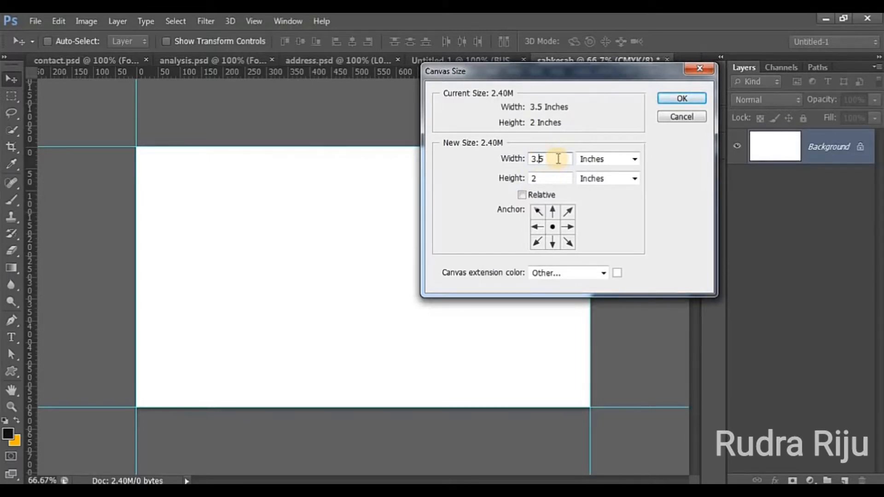
pyautogui.click(549, 176)
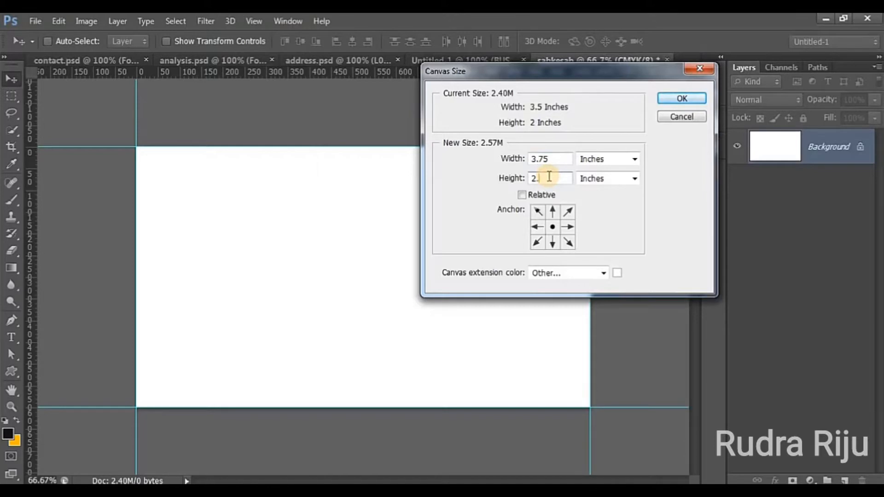
pyautogui.click(698, 101)
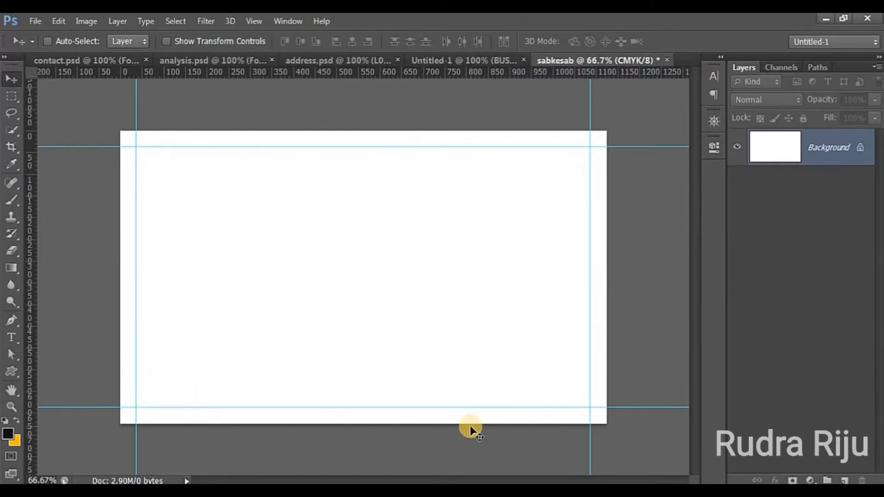
# - Draw a 1050 by 600 px rounded rectangle with a 40 px corner radius, filling the area inside the guides
pyautogui.click(6, 371)
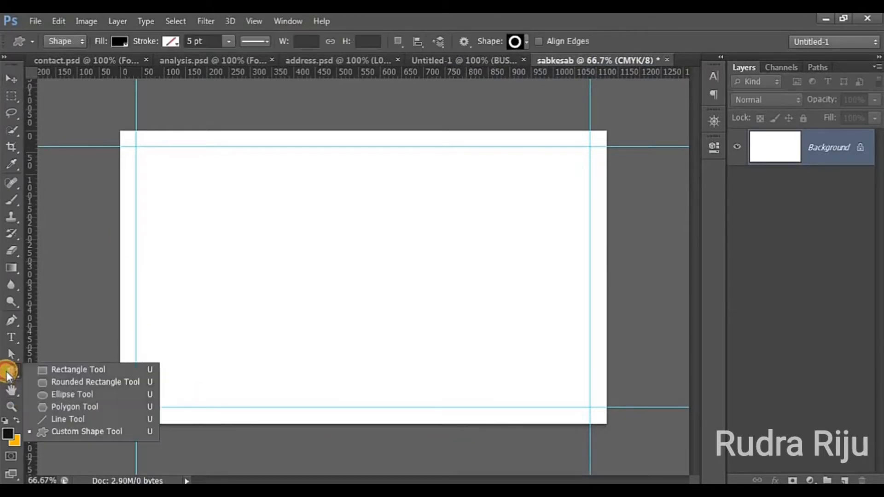
pyautogui.click(69, 383)
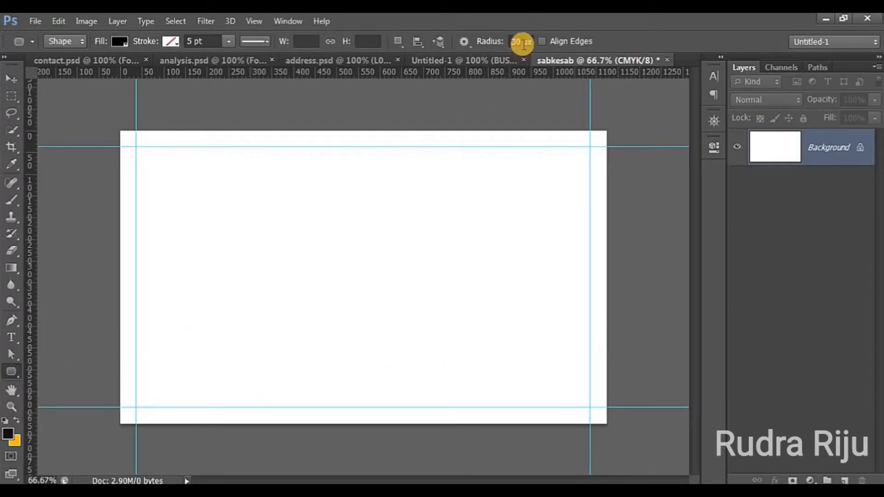
pyautogui.moveTo(519, 38); pyautogui.dragTo(501, 52)
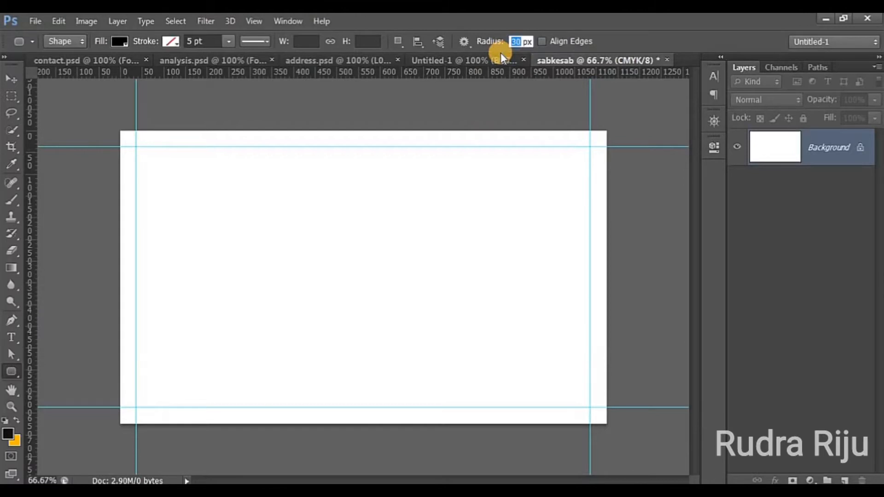
pyautogui.write('40')
pyautogui.press('Return')
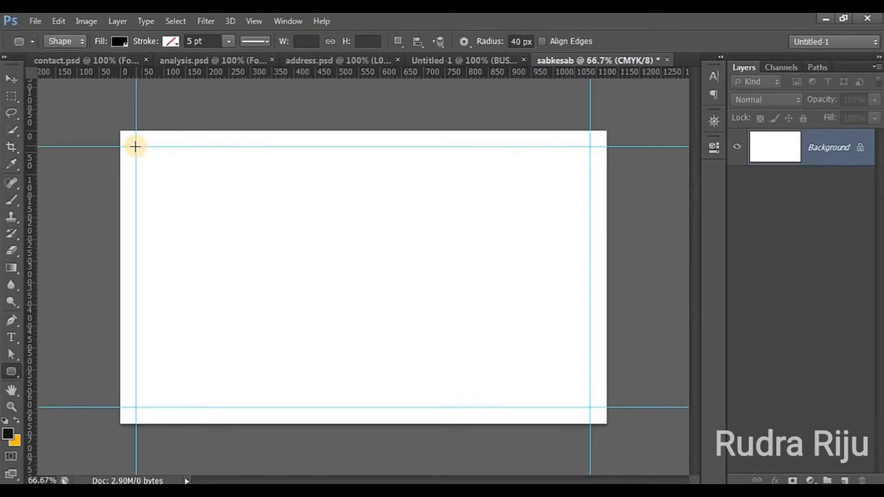
pyautogui.moveTo(135, 147); pyautogui.dragTo(589, 405)
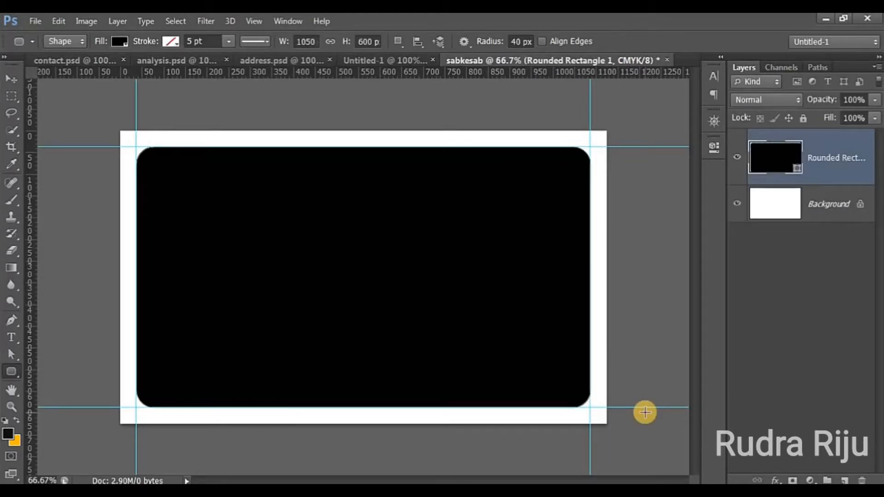
# - Fill the Background layer with red and the rounded rectangle with white
pyautogui.click(11, 79)
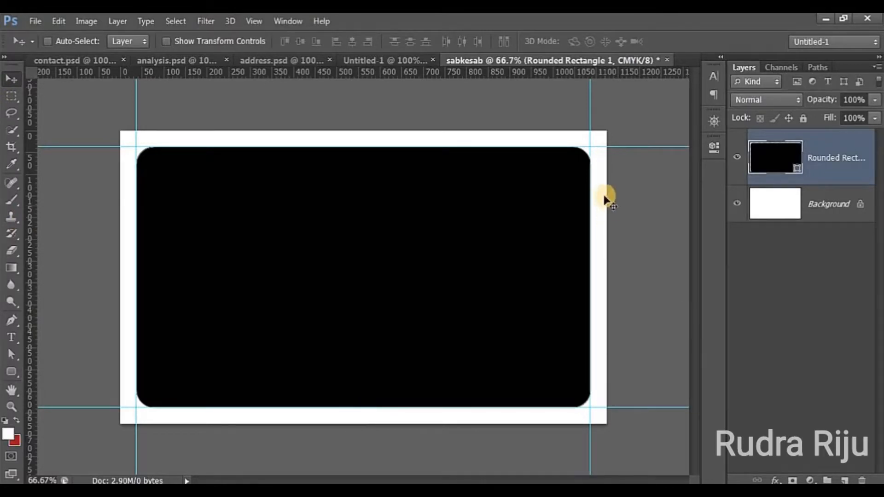
pyautogui.click(816, 217)
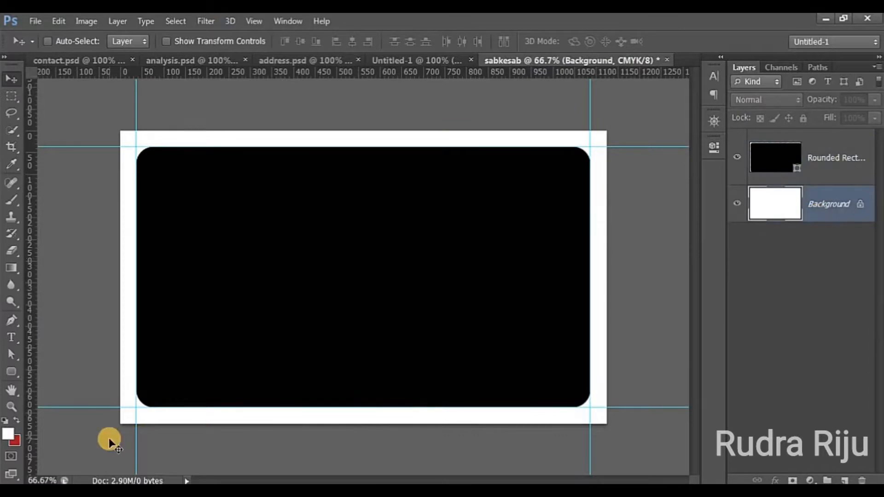
pyautogui.hotkey('ctrl', 'BackSpace')
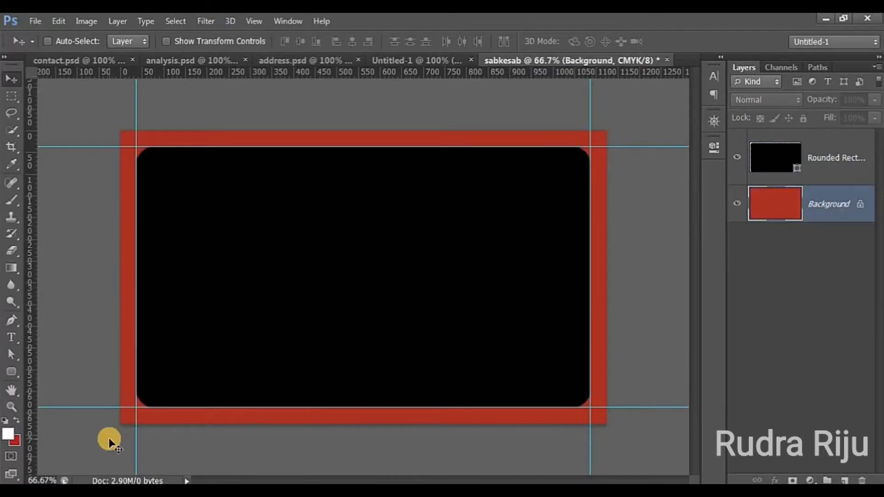
pyautogui.click(829, 168)
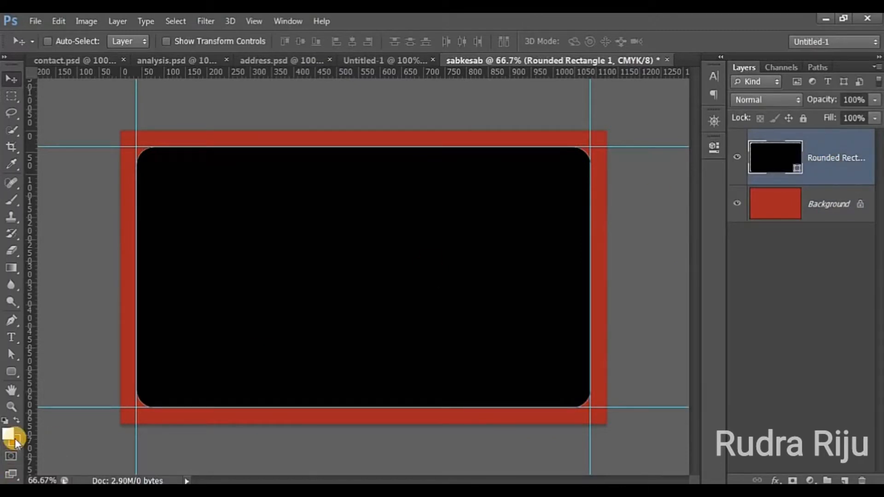
pyautogui.hotkey('alt', 'BackSpace')
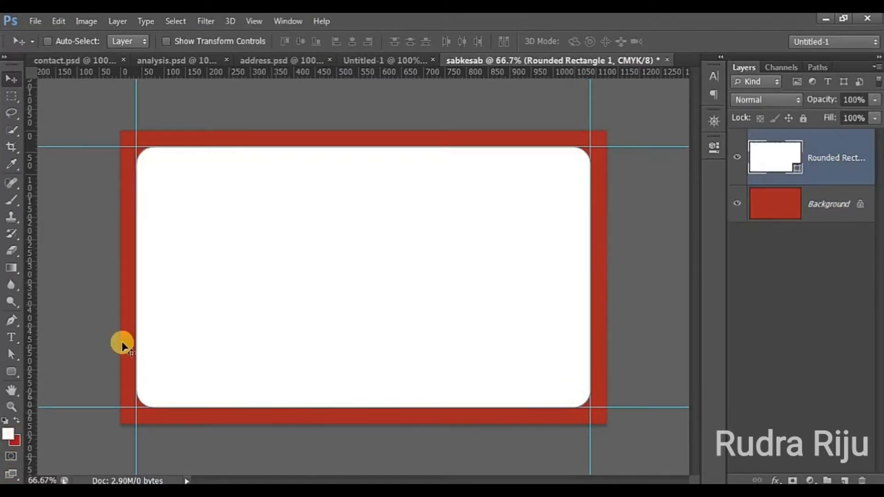
# - Add a vertical guide through the centre of the card at X 562.5 px
pyautogui.moveTo(32, 328); pyautogui.dragTo(367, 321)
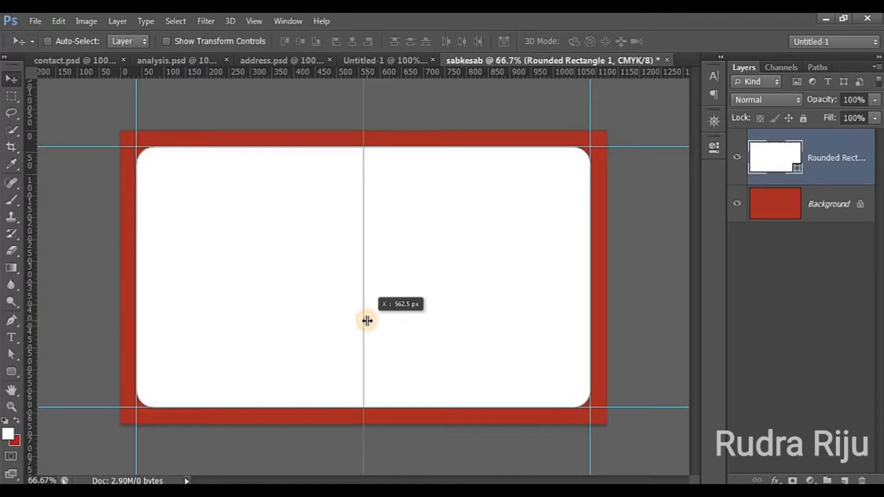
pyautogui.moveTo(367, 321); pyautogui.dragTo(367, 321)
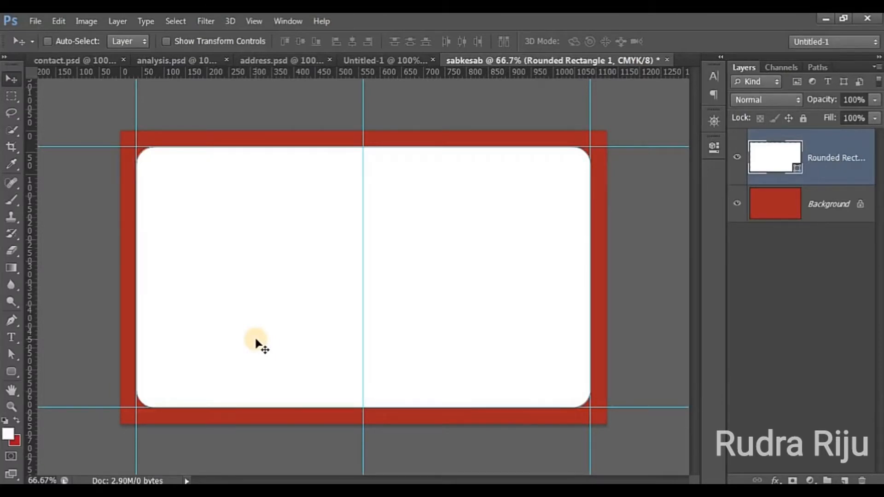
# - Draw a rectangle about 431 by 322 px over the card's upper-left corner and fill it with near-black #161616
pyautogui.press('u')
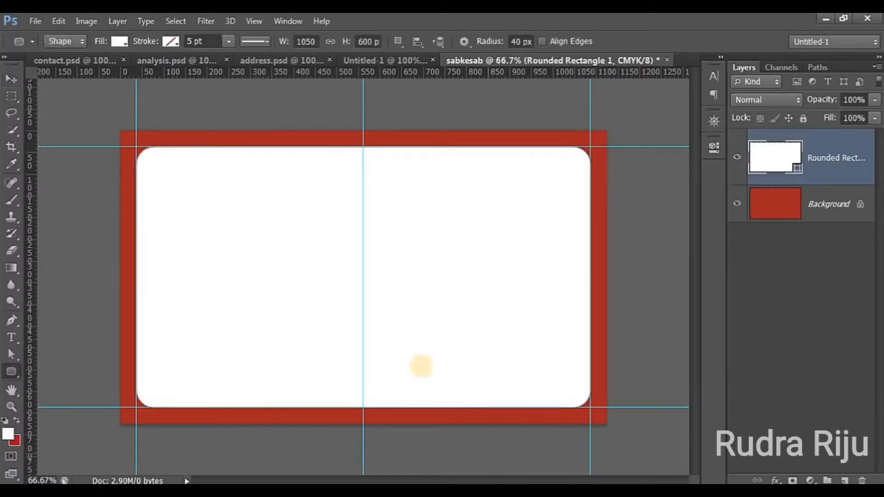
pyautogui.rightClick(13, 370)
pyautogui.click(74, 365)
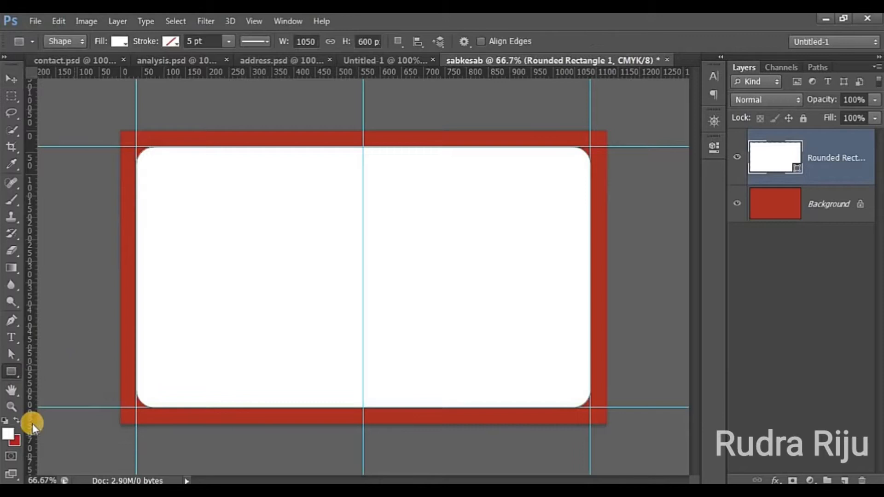
pyautogui.click(9, 437)
pyautogui.moveTo(533, 236); pyautogui.dragTo(487, 264)
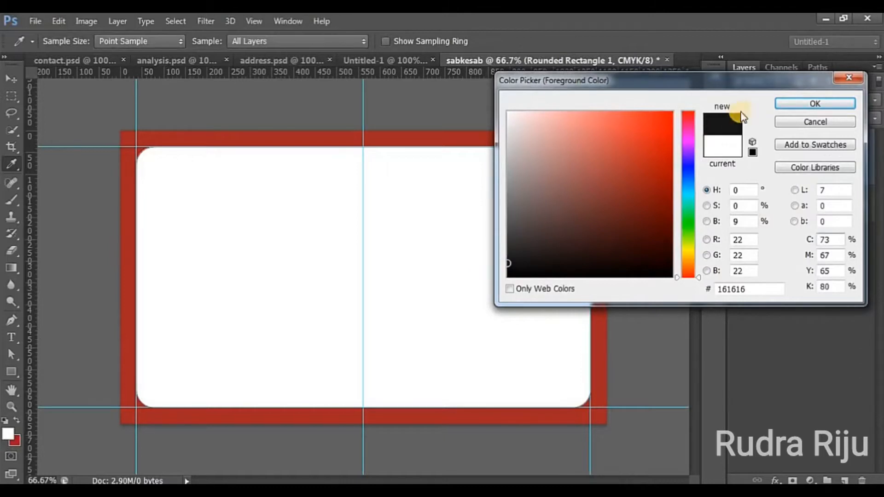
pyautogui.click(802, 103)
pyautogui.moveTo(112, 133); pyautogui.dragTo(299, 272)
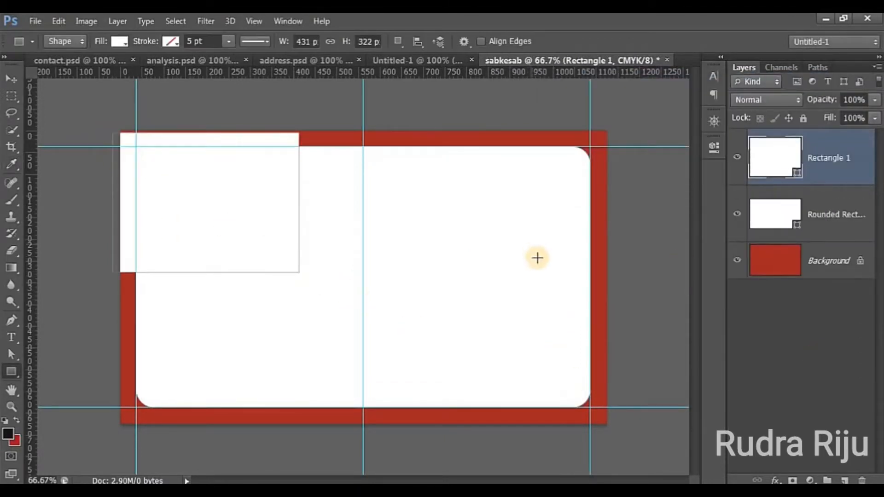
pyautogui.hotkey('alt', 'BackSpace')
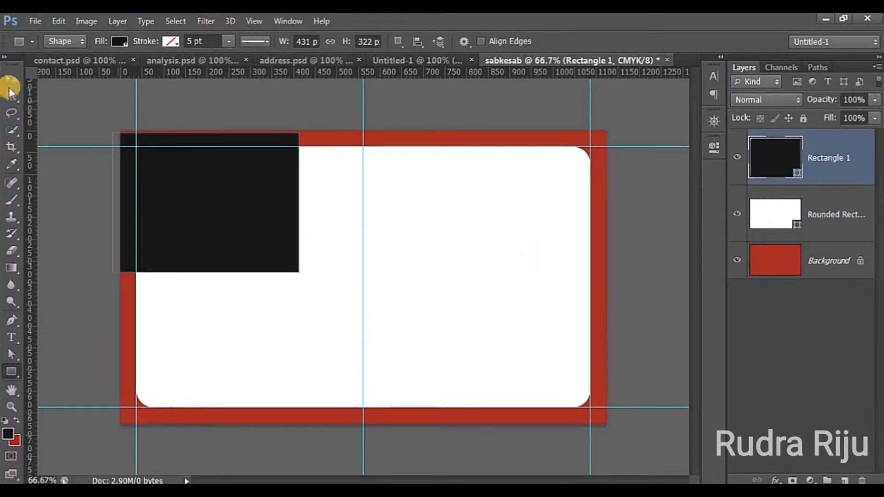
# - Rotate the near-black rectangle about -30°, shift it over the card's upper-left corner and clip it to the rounded rectangle
pyautogui.click(10, 79)
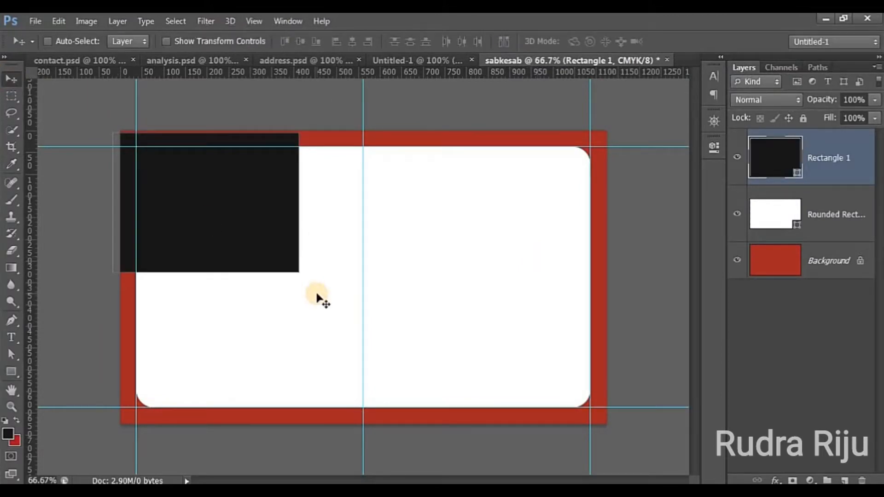
pyautogui.hotkey('ctrl', 't')
pyautogui.moveTo(326, 152); pyautogui.dragTo(269, 138)
pyautogui.moveTo(160, 158); pyautogui.dragTo(162, 96)
pyautogui.click(650, 41)
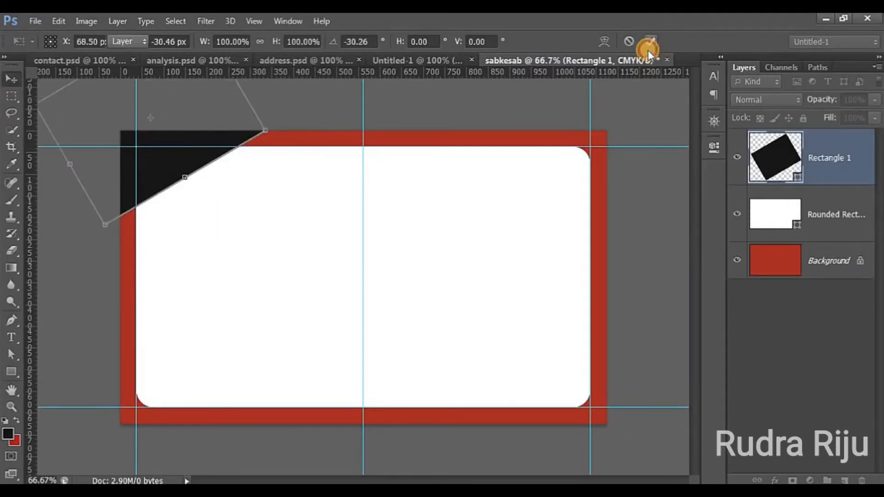
pyautogui.rightClick(854, 144)
pyautogui.click(639, 222)
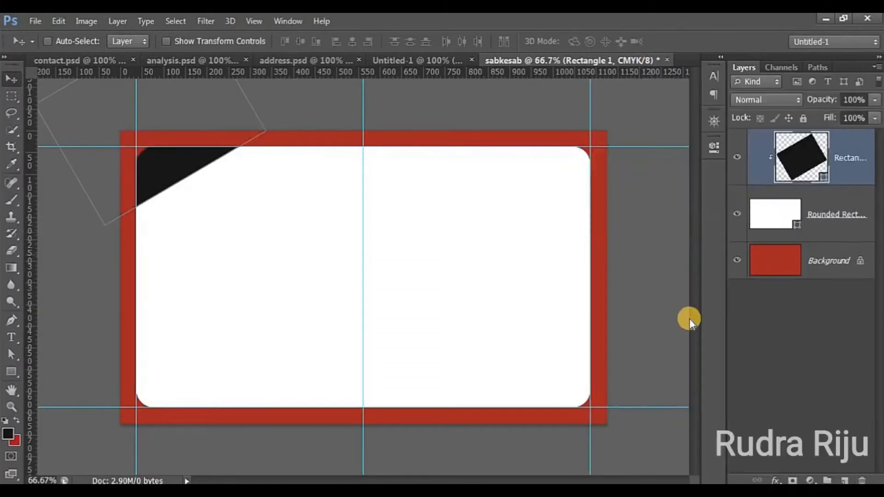
# - Draw a second near-black rectangle about 479 by 575 px over the lower-left part of the card
pyautogui.click(11, 372)
pyautogui.moveTo(80, 207); pyautogui.dragTo(286, 457)
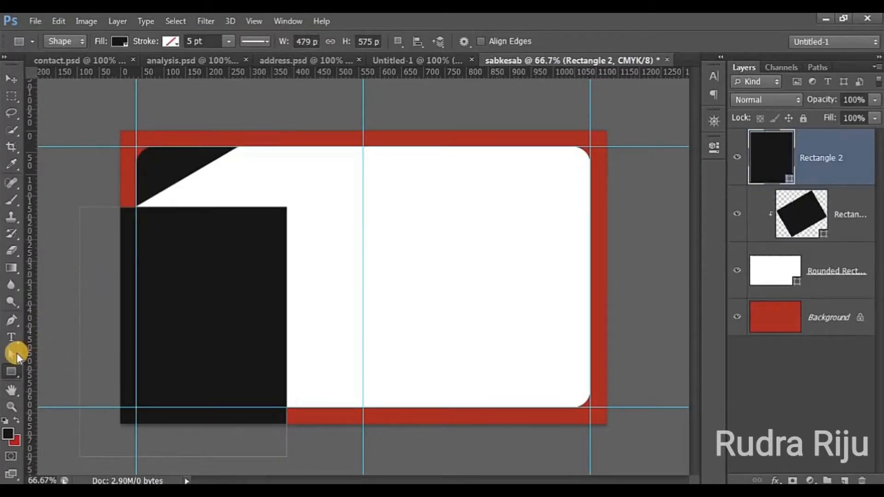
# - Reshape the second rectangle's corner points into an arrowhead pointing towards the card's centre, about 511 by 744 px, and clip it to the card
pyautogui.click(20, 352)
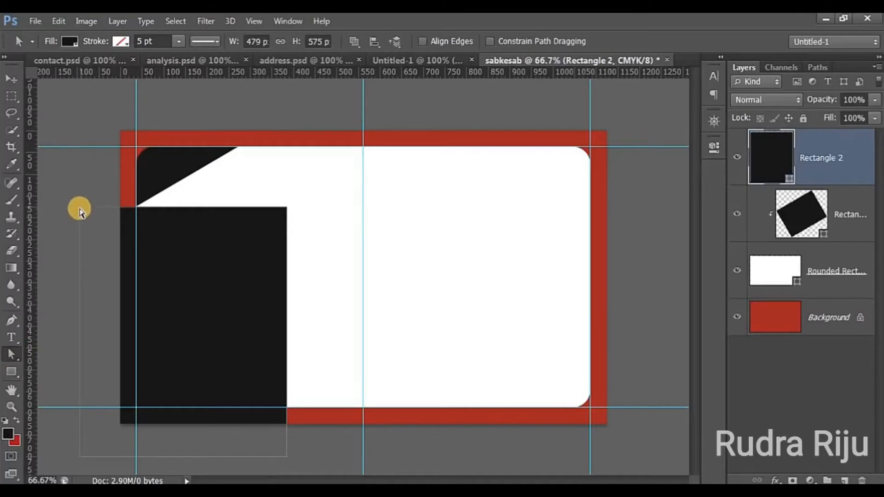
pyautogui.moveTo(78, 209); pyautogui.dragTo(76, 187)
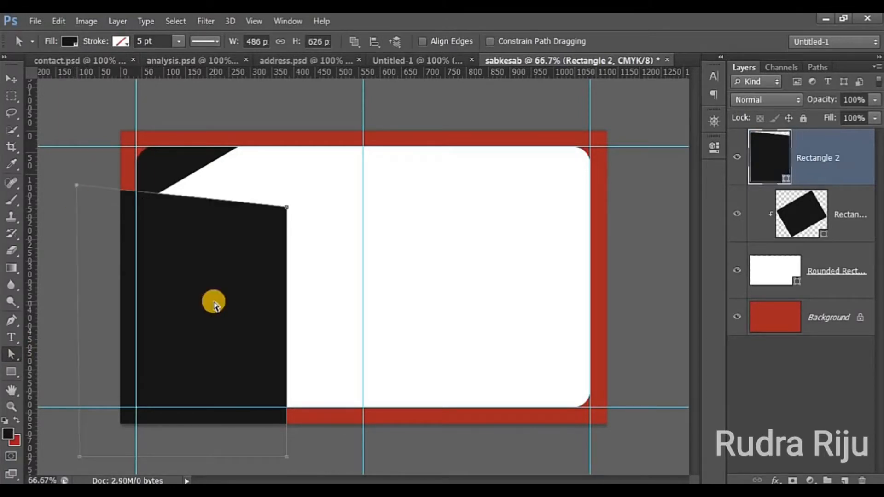
pyautogui.moveTo(287, 207); pyautogui.dragTo(258, 272)
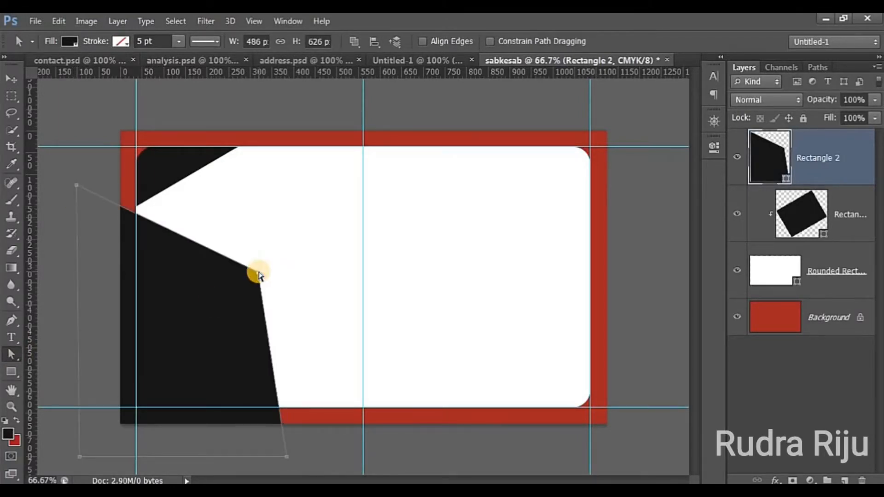
pyautogui.moveTo(78, 185); pyautogui.dragTo(123, 138)
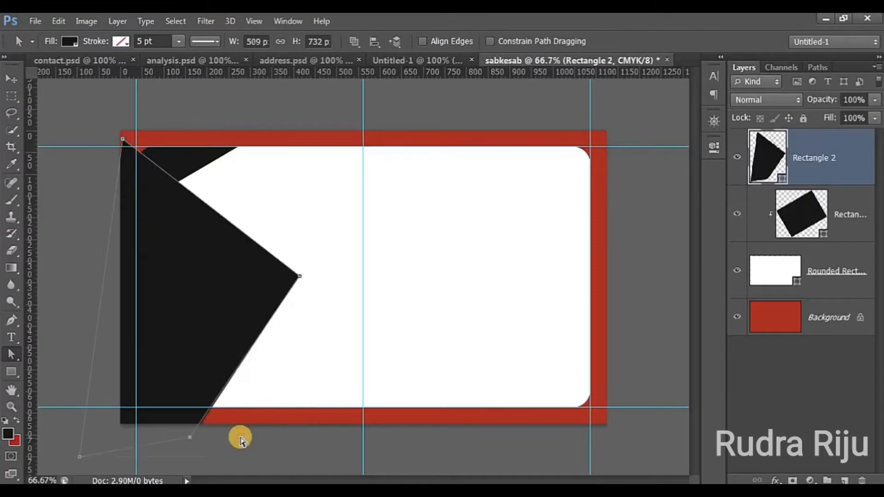
pyautogui.click(241, 438)
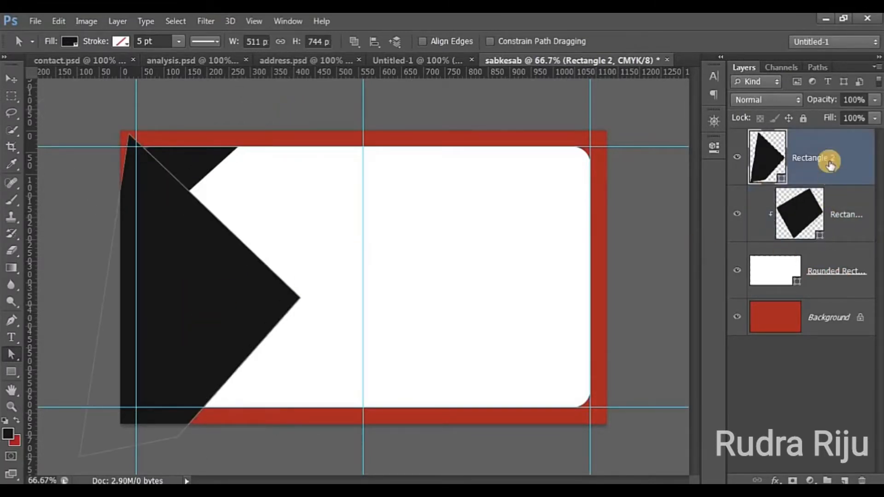
pyautogui.rightClick(852, 145)
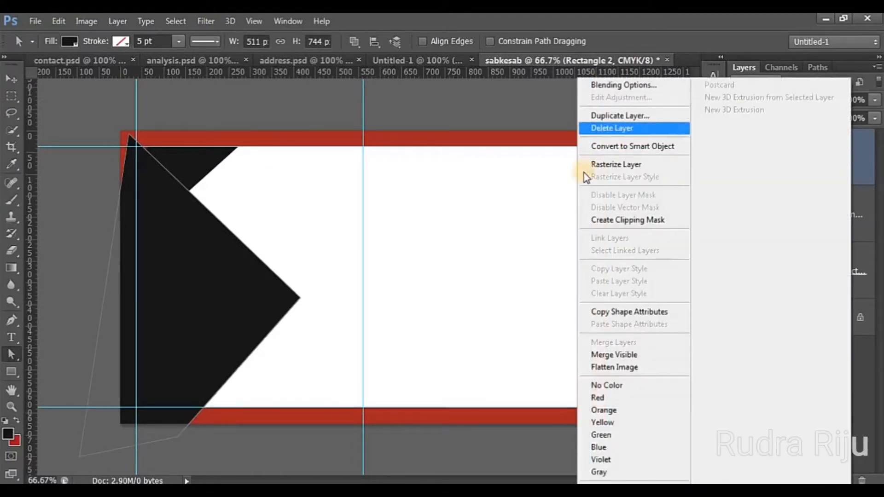
pyautogui.click(645, 220)
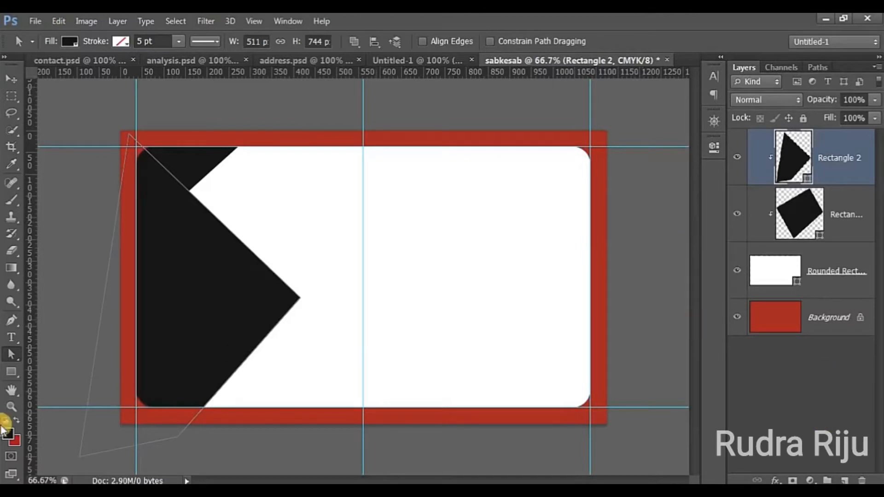
# - Draw a horizontal bar about 575 by 97 px in the card's white area and fill it with blue #1774d3
pyautogui.click(10, 372)
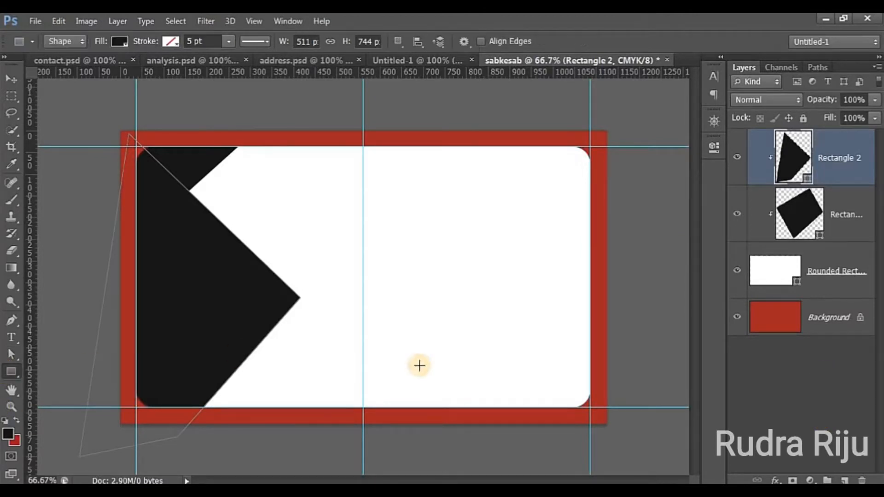
pyautogui.moveTo(313, 213); pyautogui.dragTo(561, 255)
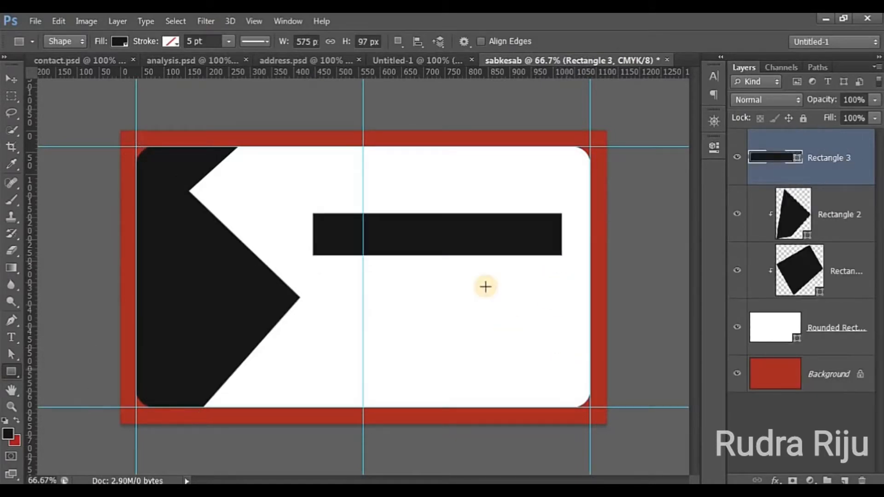
pyautogui.click(8, 434)
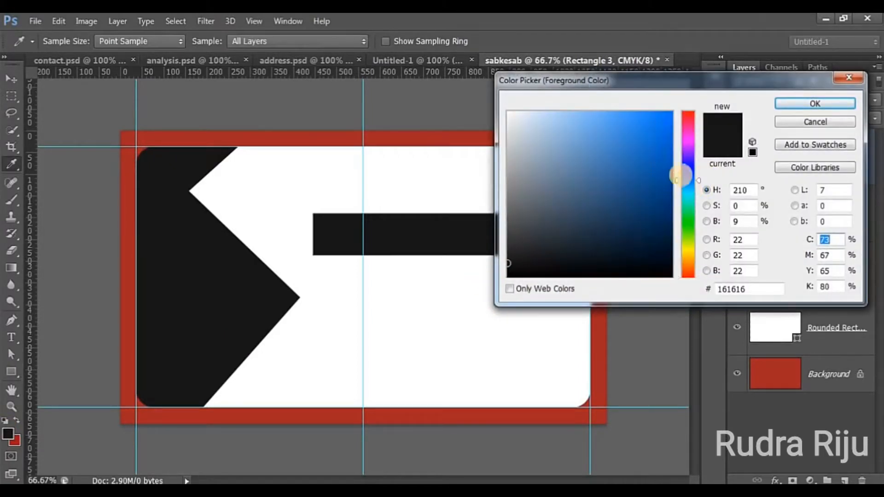
pyautogui.click(654, 140)
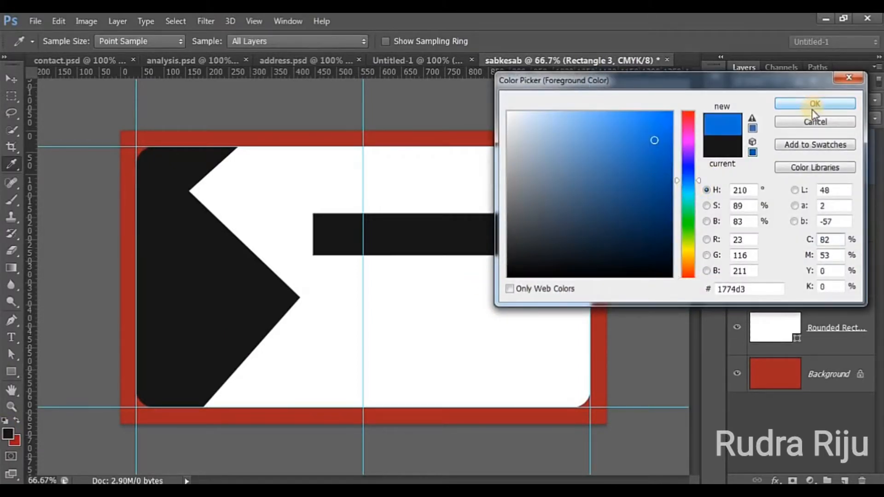
pyautogui.press('Return')
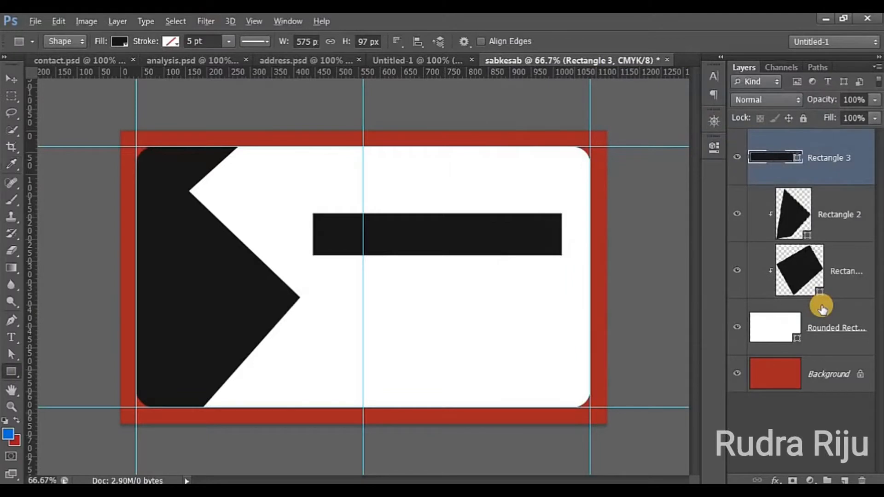
pyautogui.hotkey('alt', 'BackSpace')
# - Rotate the blue bar about -39° so it slopes up to the right
pyautogui.press('v')
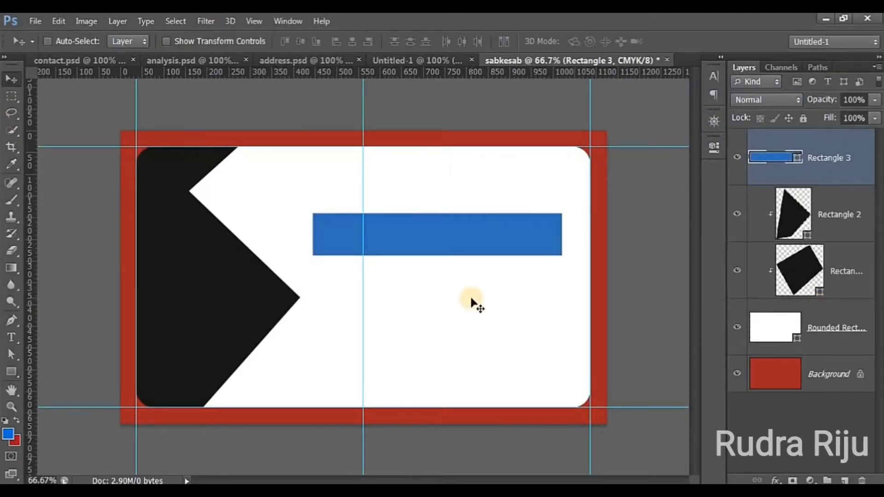
pyautogui.hotkey('ctrl', 't')
pyautogui.moveTo(584, 217); pyautogui.dragTo(531, 134)
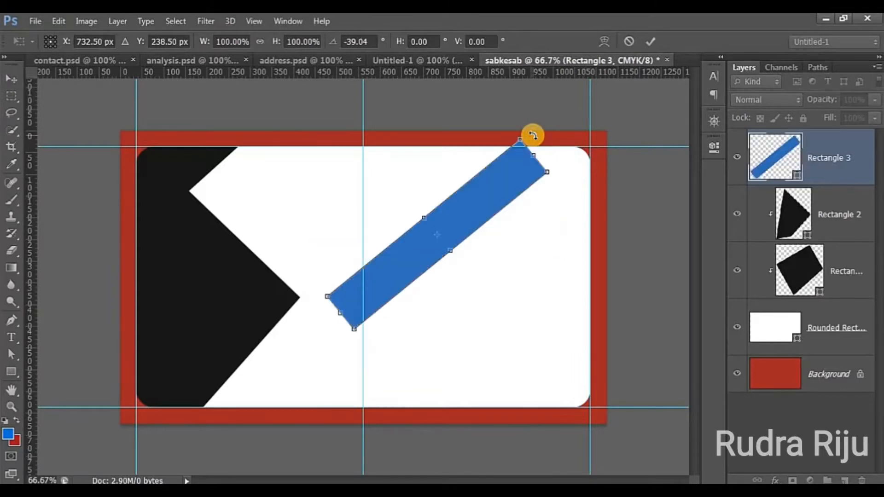
pyautogui.click(646, 45)
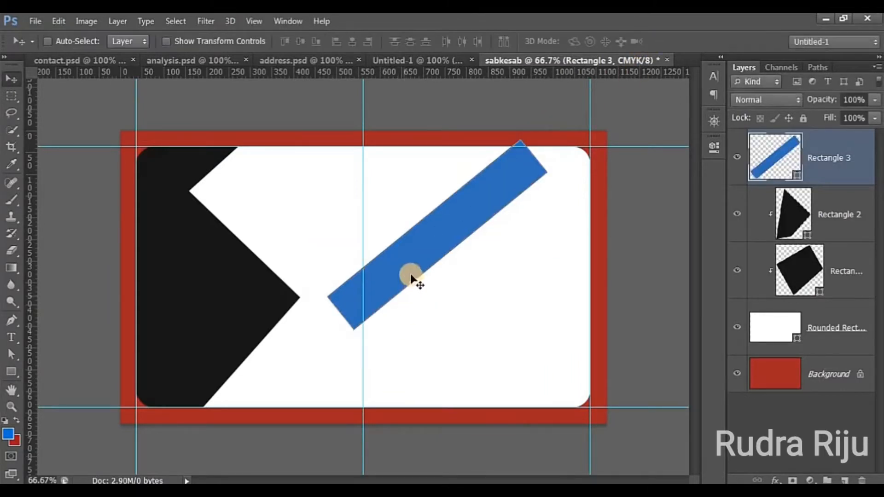
# - Place the blue bar along the dark corner shape and move its layer directly above the rounded rectangle, beneath both dark shapes
pyautogui.moveTo(411, 277); pyautogui.dragTo(239, 191)
pyautogui.moveTo(851, 181); pyautogui.dragTo(841, 291)
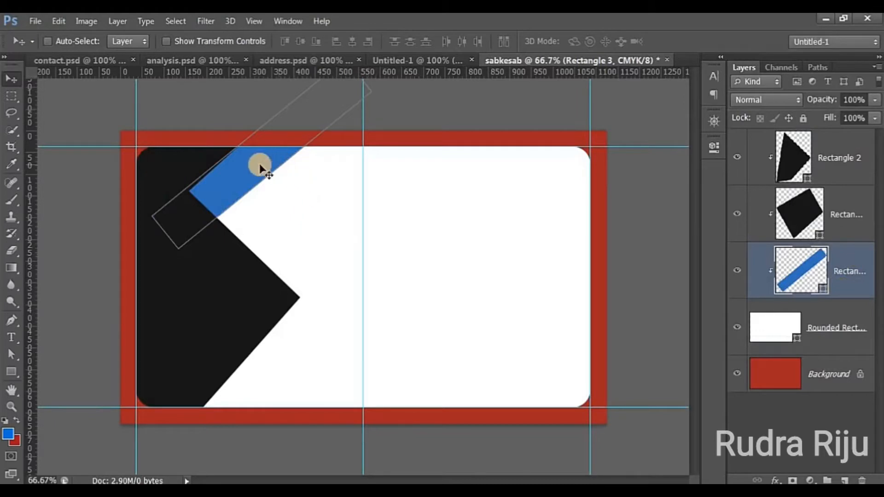
pyautogui.moveTo(252, 174)
pyautogui.mouseDown()
pyautogui.moveTo(239, 178)
pyautogui.moveTo(246, 171)
pyautogui.mouseUp()
# - Rotate the blue bar a further -2.5° or so to line it up with the dark corner shape's slanted edge
pyautogui.scroll(3, 248, 179)
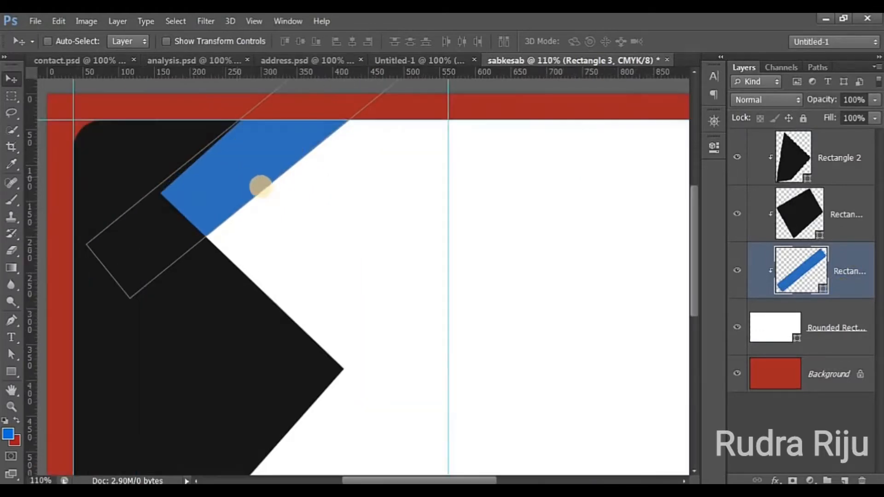
pyautogui.moveTo(289, 192); pyautogui.dragTo(315, 307)
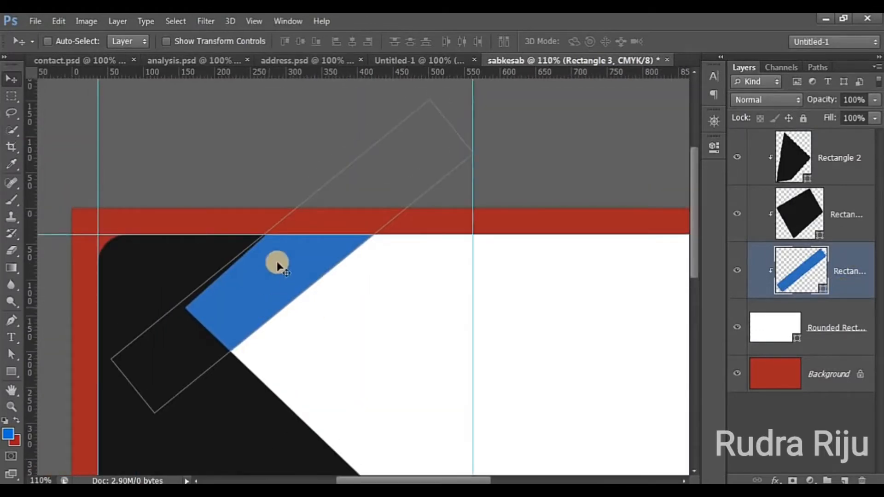
pyautogui.scroll(2, 241, 259)
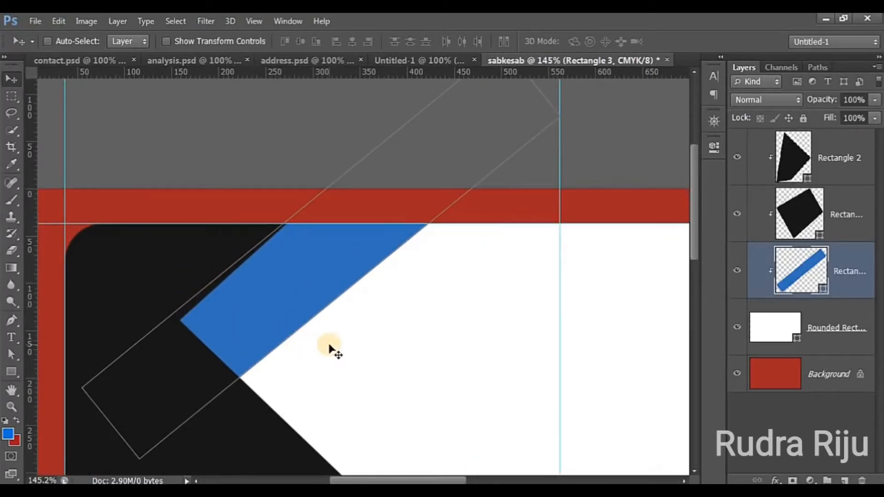
pyautogui.hotkey('ctrl', 't')
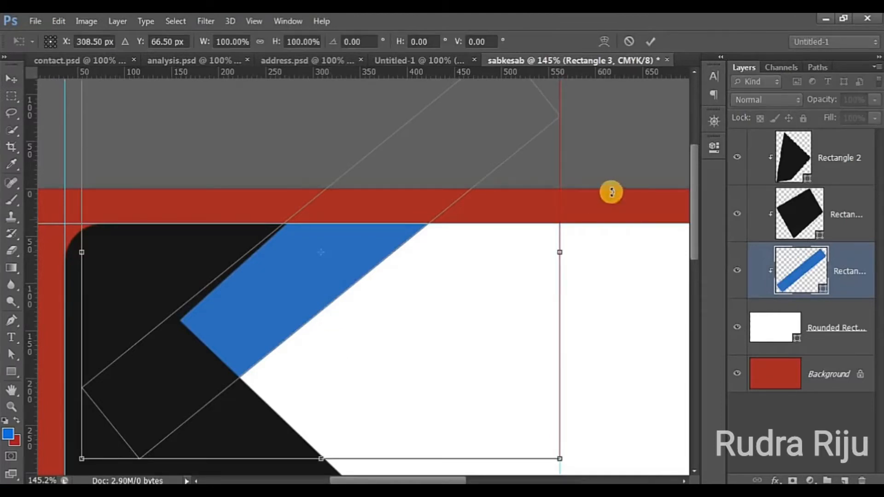
pyautogui.moveTo(604, 158); pyautogui.dragTo(610, 155)
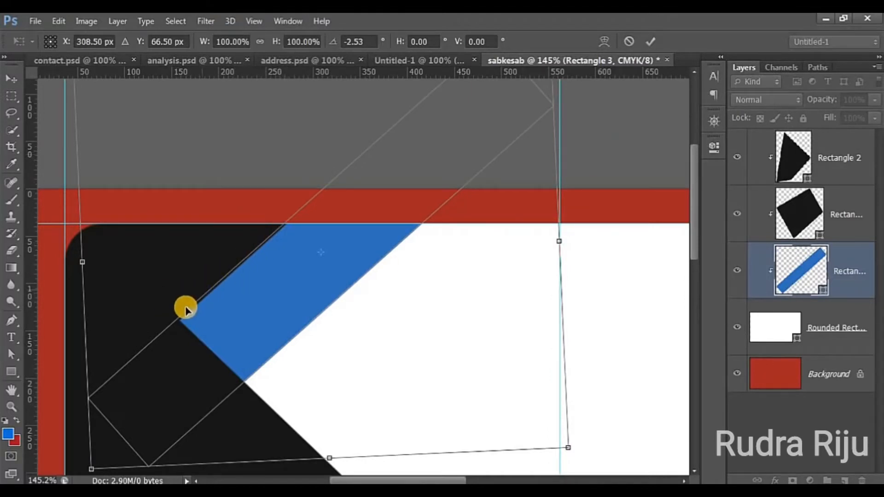
pyautogui.click(651, 39)
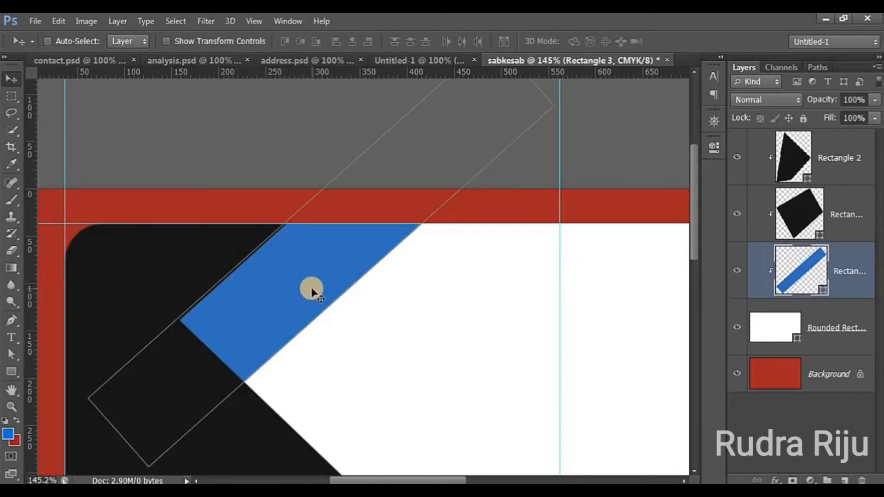
# - Duplicate the blue bar's layer and clip the copy to the rounded card shape
pyautogui.hotkey('ctrl', 'j')
pyautogui.hotkey('ctrl', 'alt', 'g')
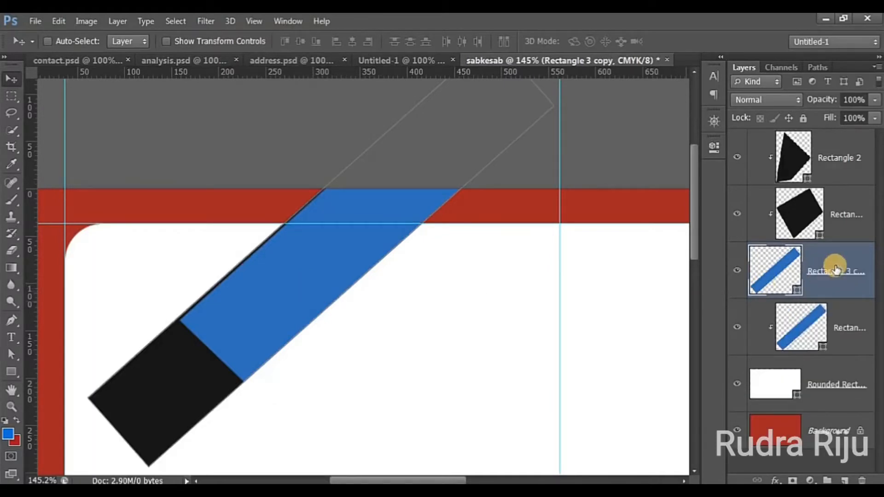
pyautogui.rightClick(846, 254)
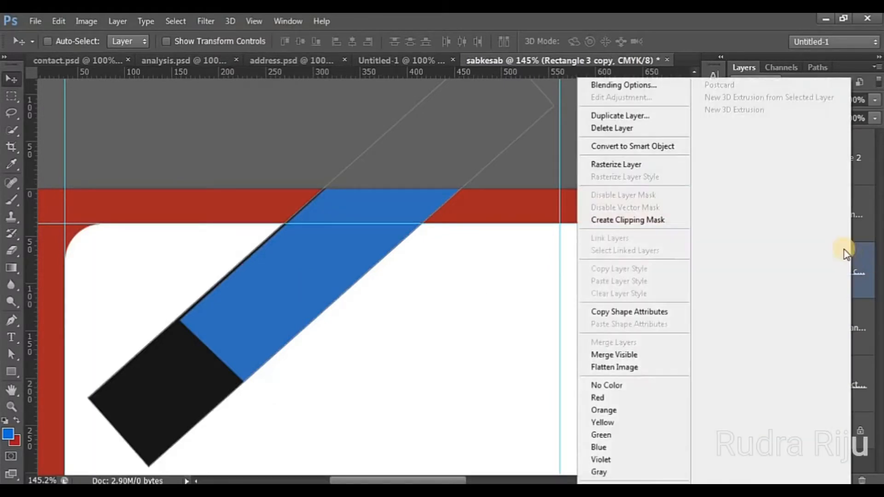
pyautogui.click(613, 220)
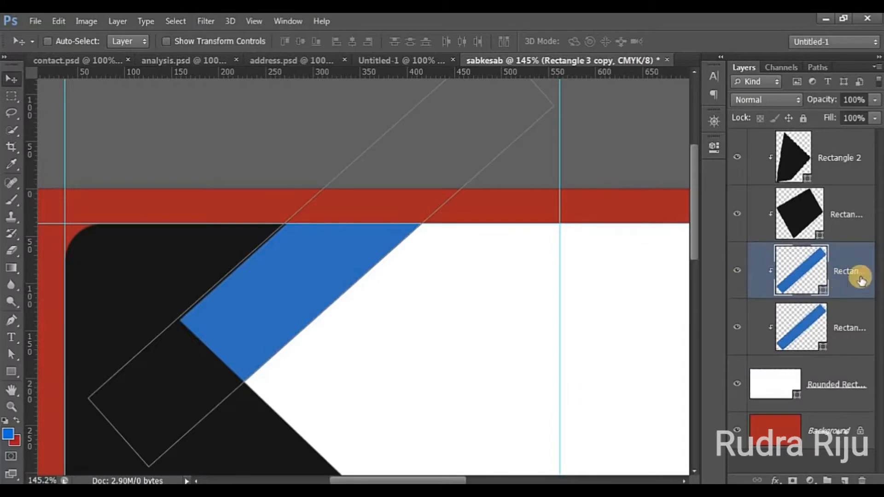
# - Fill the duplicated bar with light blue #1cdef5
pyautogui.click(8, 434)
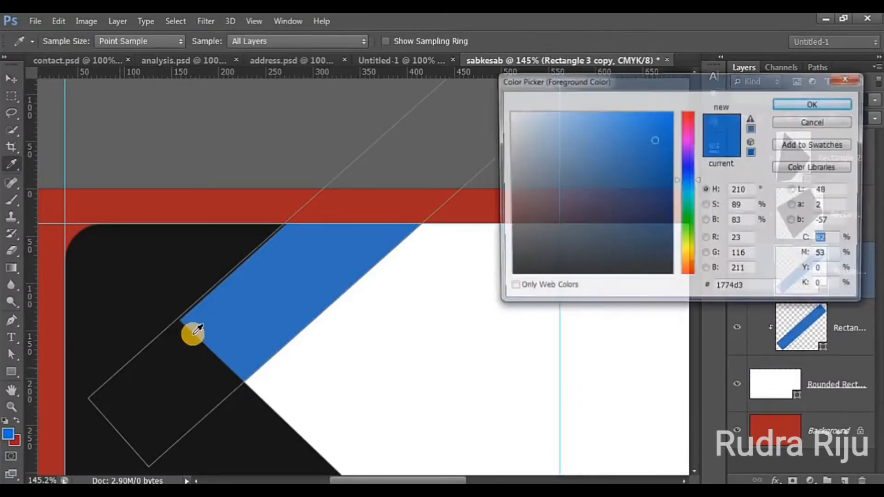
pyautogui.click(692, 190)
pyautogui.moveTo(654, 124); pyautogui.dragTo(654, 118)
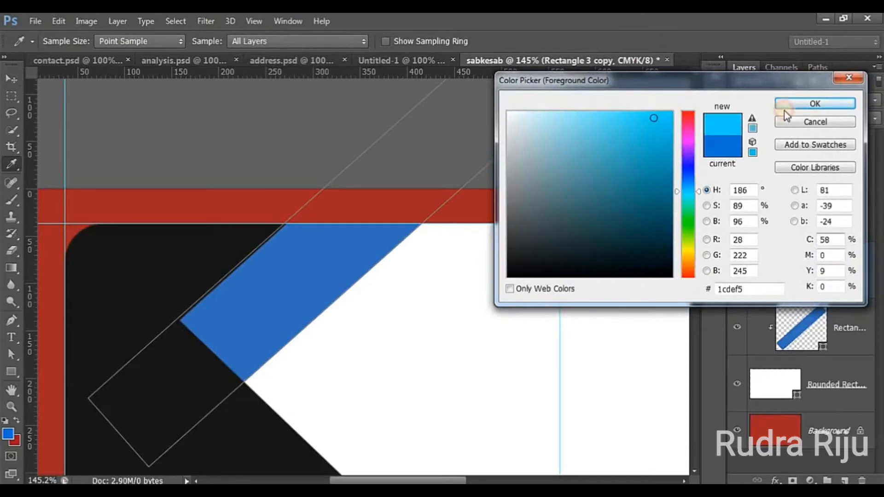
pyautogui.press('Return')
pyautogui.press('v')
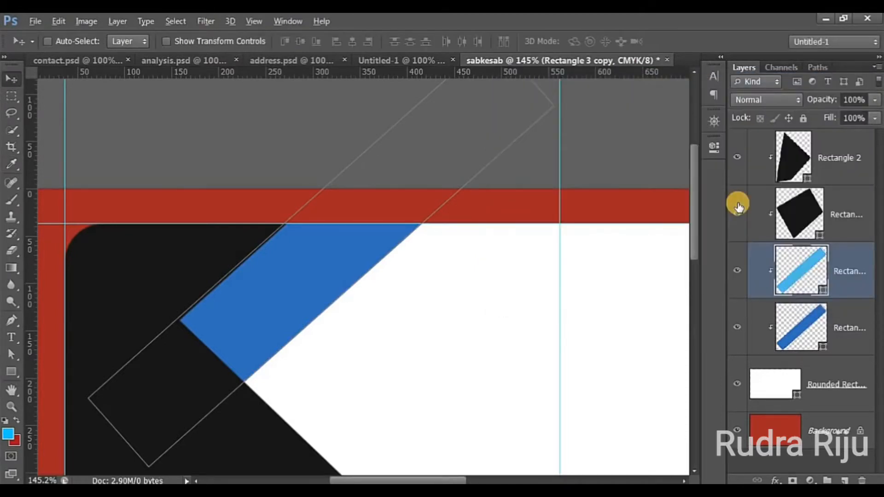
pyautogui.hotkey('alt', 'BackSpace')
# - Move the light blue bar straight down until it runs alongside the lower edge of the darker blue bar
pyautogui.moveTo(454, 401); pyautogui.dragTo(455, 405)
pyautogui.press('Down')
pyautogui.press('Down')
pyautogui.press('Down')
pyautogui.press('Down')
pyautogui.press('Down')
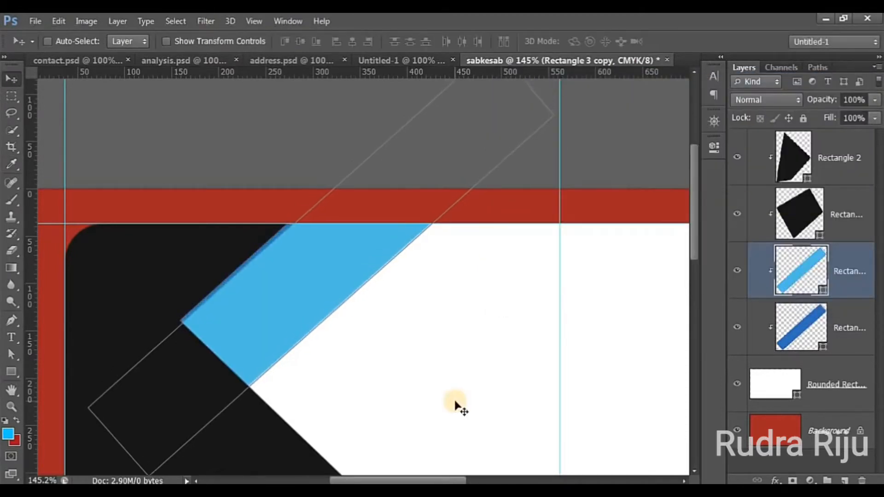
pyautogui.hotkey('shift', 'Down')
pyautogui.hotkey('shift', 'Down')
pyautogui.hotkey('shift', 'Down')
pyautogui.hotkey('shift', 'Down')
pyautogui.hotkey('shift', 'Down')
pyautogui.hotkey('shift', 'Down')
pyautogui.hotkey('shift', 'Down')
pyautogui.hotkey('shift', 'Down')
pyautogui.hotkey('shift', 'Down')
pyautogui.hotkey('shift', 'Down')
pyautogui.hotkey('shift', 'Down')
pyautogui.hotkey('shift', 'Down')
pyautogui.hotkey('shift', 'Down')
pyautogui.hotkey('shift', 'Down')
pyautogui.hotkey('shift', 'Down')
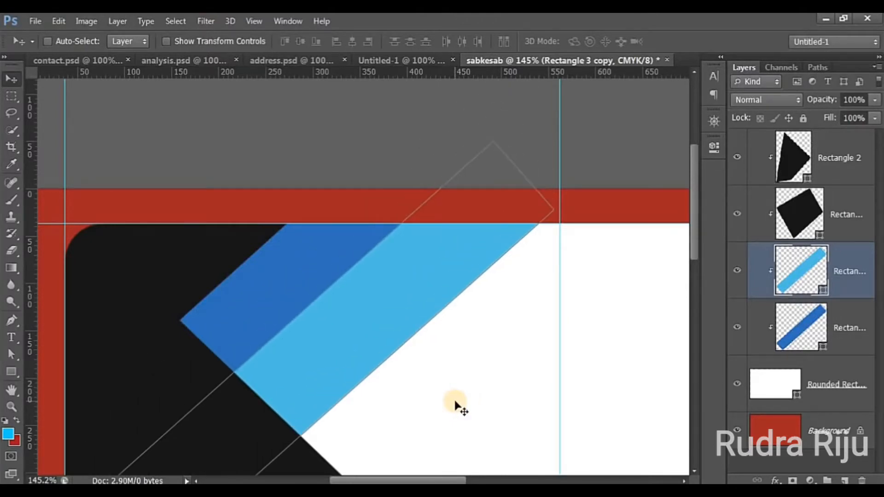
pyautogui.hotkey('shift', 'Up')
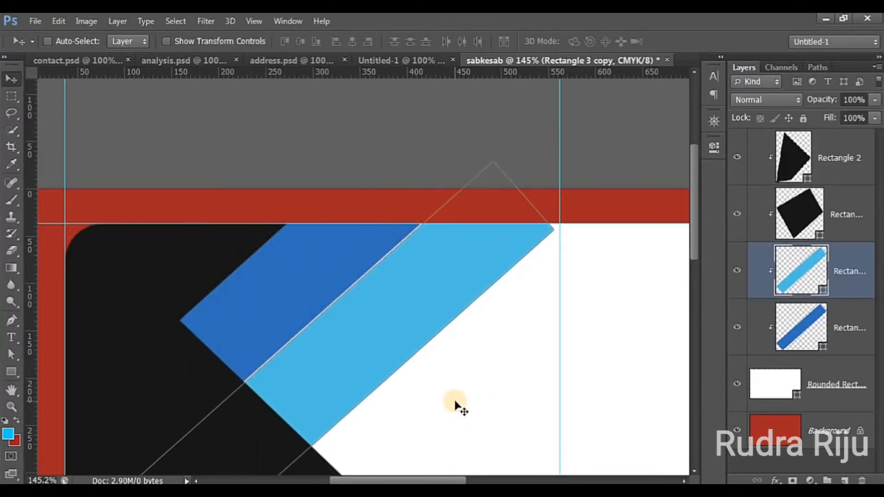
# - Nudge the light blue bar up and to the right so its lower edge meets the vertical centre guide at the card's top edge
pyautogui.press('Up')
pyautogui.press('Up')
pyautogui.press('Up')
pyautogui.press('Up')
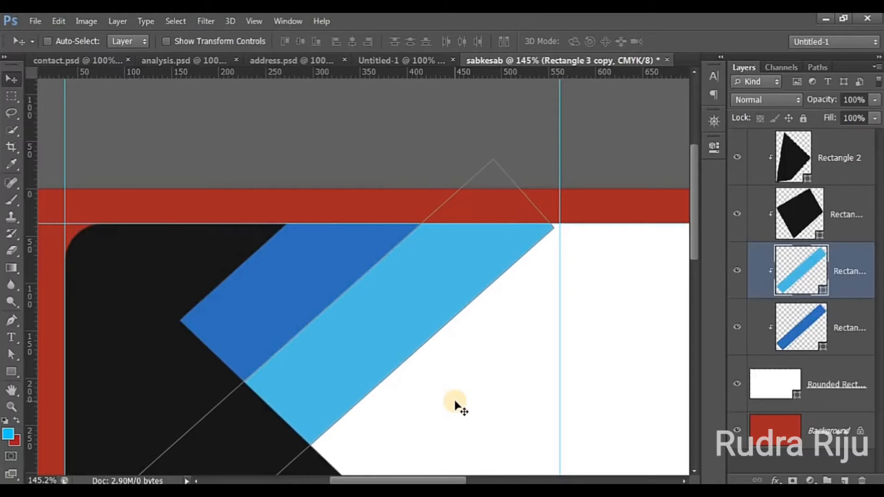
pyautogui.press('Right')
pyautogui.press('Right')
pyautogui.press('Right')
pyautogui.press('Right')
pyautogui.press('Right')
pyautogui.press('Right')
pyautogui.press('Right')
pyautogui.press('Right')
pyautogui.press('Right')
pyautogui.press('Right')
pyautogui.press('Right')
pyautogui.press('Right')
pyautogui.press('Right')
pyautogui.press('Right')
pyautogui.press('Right')
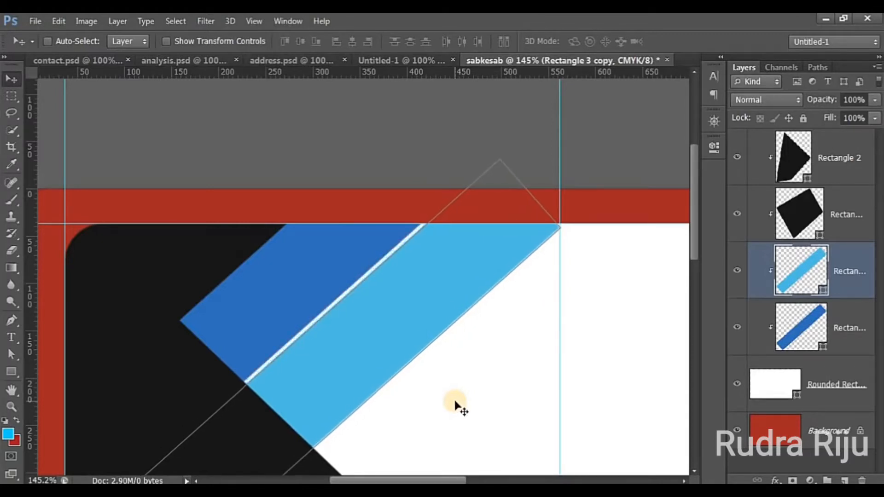
pyautogui.press('Up')
pyautogui.press('Up')
pyautogui.press('Up')
pyautogui.press('Up')
pyautogui.press('Up')
pyautogui.press('Up')
pyautogui.press('Up')
pyautogui.press('Up')
pyautogui.press('Up')
pyautogui.press('Up')
pyautogui.press('Up')
pyautogui.press('Up')
pyautogui.press('Up')
pyautogui.press('Up')
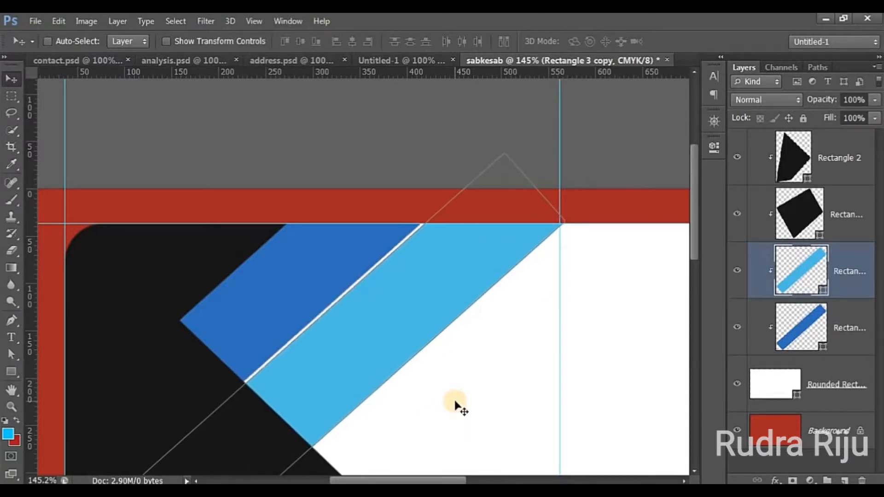
# - Move the light blue bar's layer beneath the darker blue bar's layer, keeping it clipped to the rounded card
pyautogui.click(849, 285)
pyautogui.moveTo(851, 291); pyautogui.dragTo(849, 351)
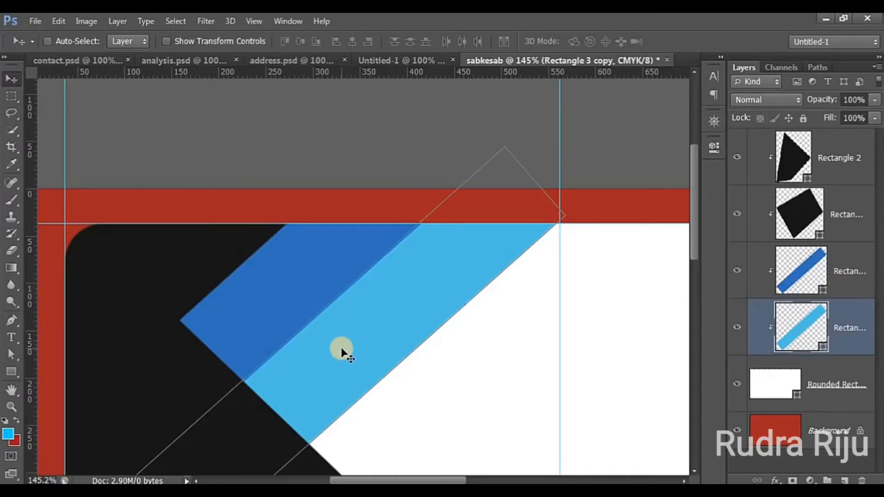
pyautogui.hotkey('ctrl', '0')
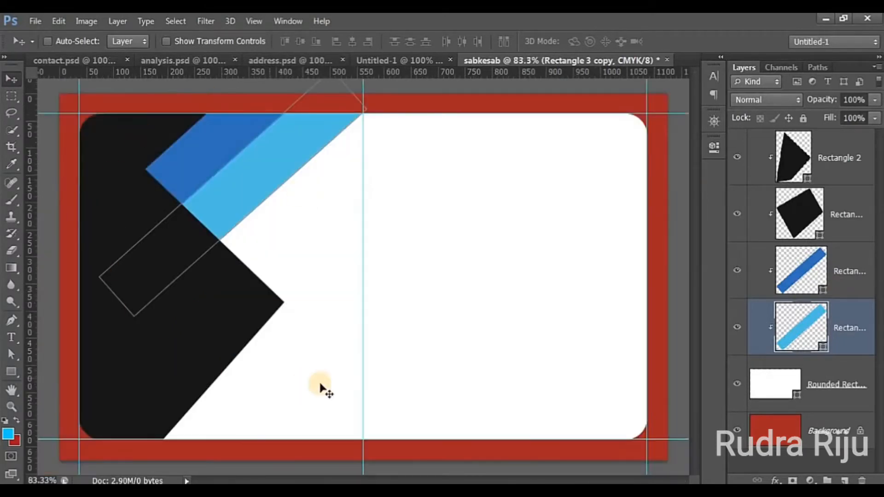
# - Add a light blue ring custom shape about 85 px wide above the Rectangle 2 layer and position it on the card's dark area
pyautogui.click(829, 428)
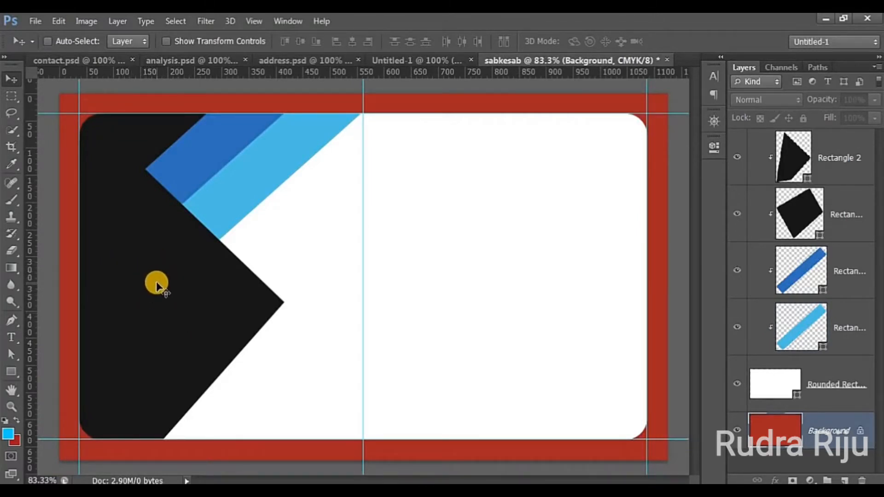
pyautogui.click(843, 144)
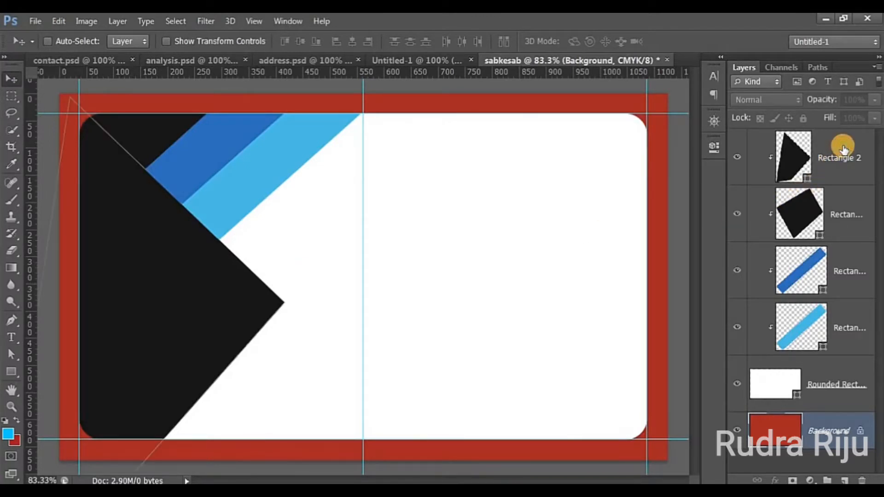
pyautogui.moveTo(11, 371); pyautogui.dragTo(78, 427)
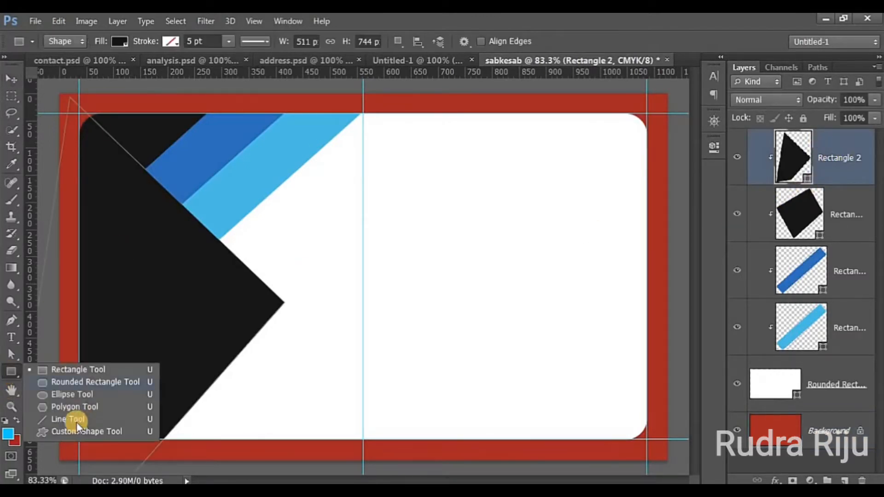
pyautogui.click(66, 436)
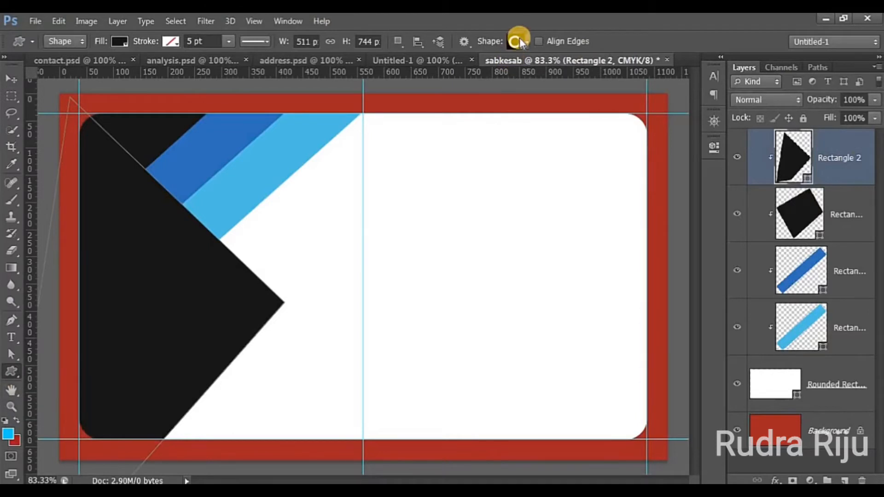
pyautogui.moveTo(173, 310)
pyautogui.mouseDown()
pyautogui.moveTo(159, 289)
pyautogui.moveTo(192, 310)
pyautogui.moveTo(181, 302)
pyautogui.mouseUp()
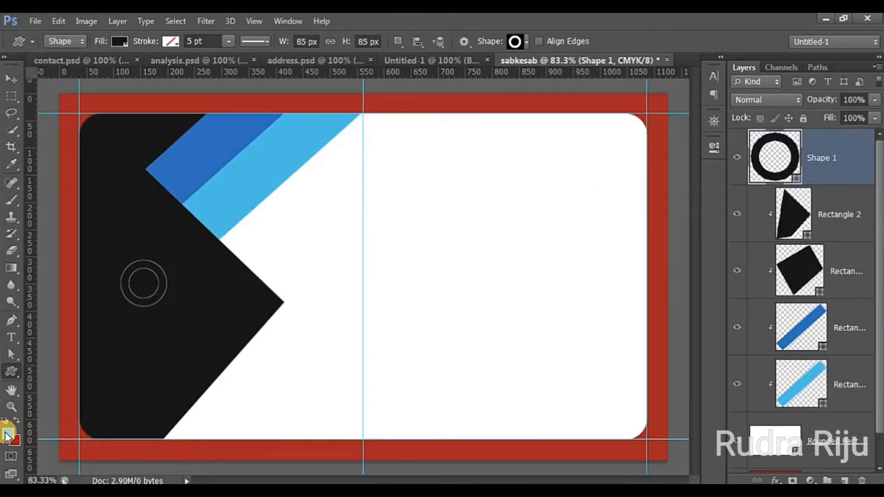
pyautogui.hotkey('alt', 'BackSpace')
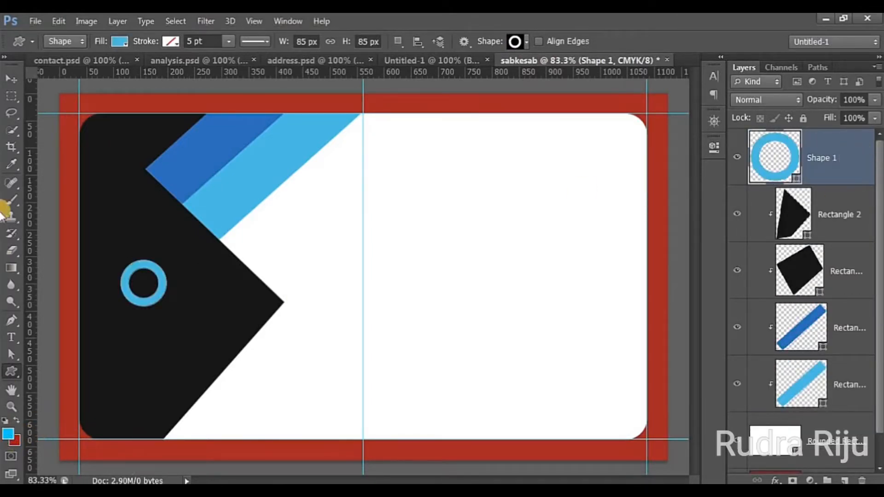
pyautogui.click(12, 79)
pyautogui.moveTo(152, 323); pyautogui.dragTo(160, 312)
# - Add the bold white (#ffffff) text SABKESAB beneath the ring and scale it down to fit within the dark area
pyautogui.press('t')
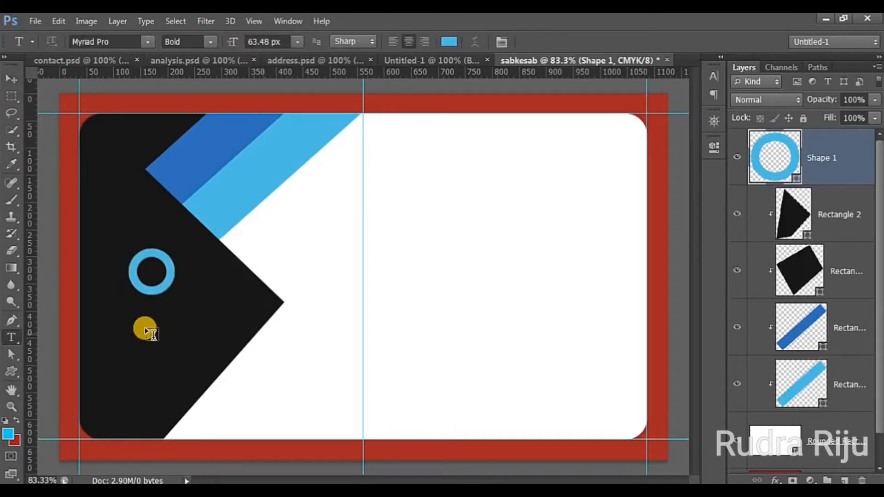
pyautogui.click(116, 339)
pyautogui.click(450, 42)
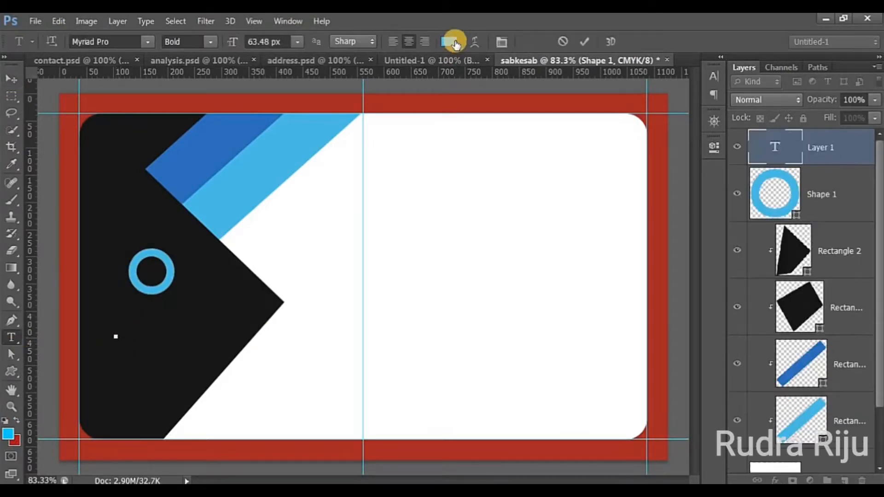
pyautogui.click(508, 112)
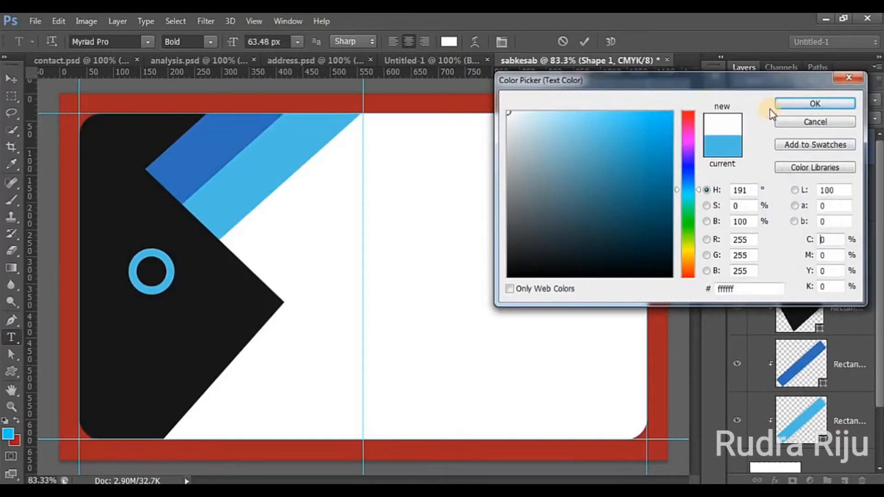
pyautogui.press('Return')
pyautogui.press('capslock')
pyautogui.write('SABKESAB')
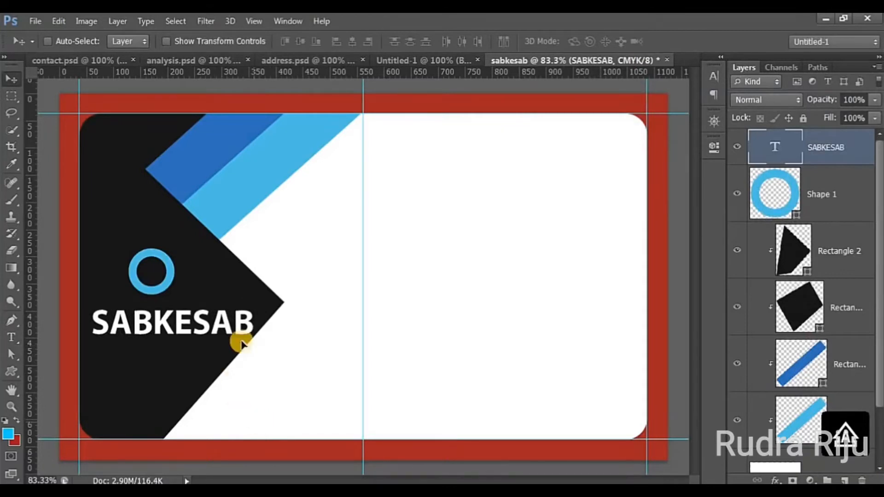
pyautogui.hotkey('ctrl', 't')
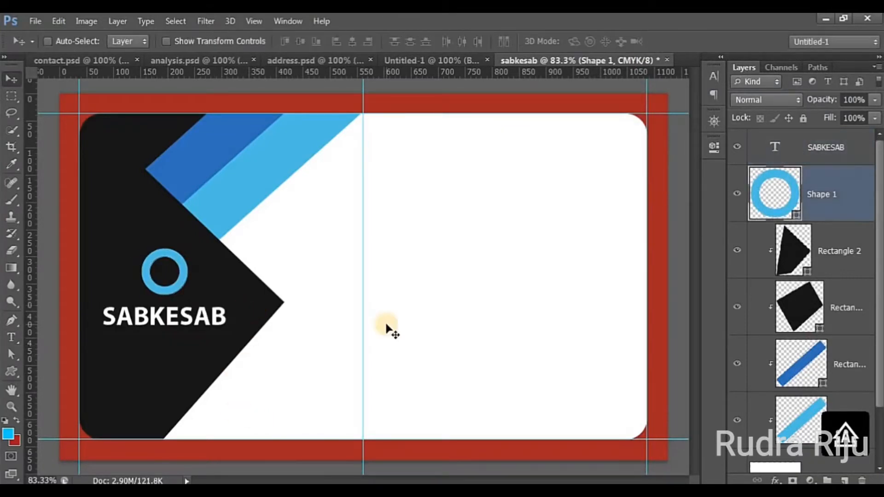
# - Draw a small light blue rounded bar extending from inside the ring past its right edge to complete the logo
pyautogui.press('u')
pyautogui.moveTo(169, 265); pyautogui.dragTo(195, 273)
pyautogui.press('v')
# - Add the white tagline text KEEP LEARNING on a new layer above SABKESAB
pyautogui.click(831, 161)
pyautogui.press('t')
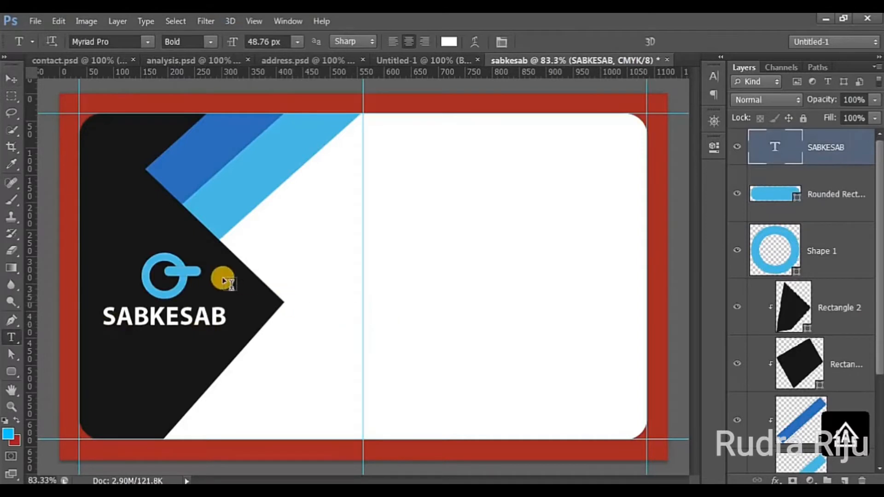
pyautogui.click(115, 208)
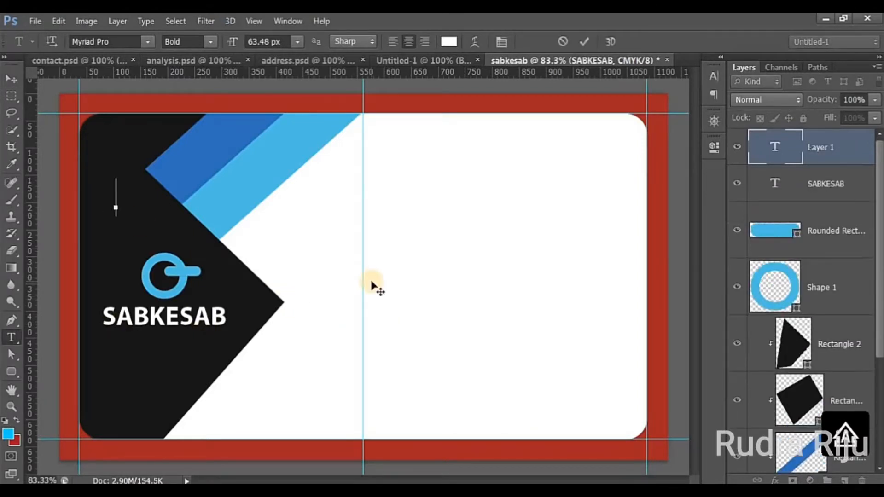
pyautogui.write('KEEP LEA')
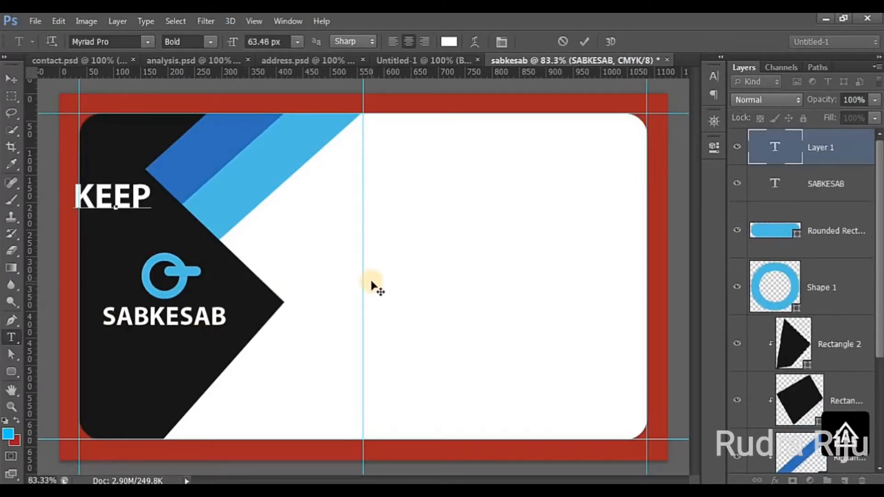
pyautogui.write('RNING')
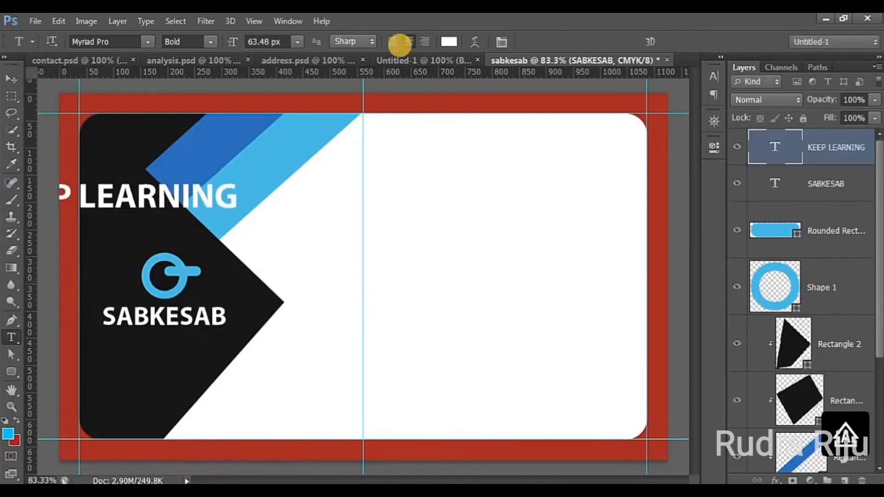
pyautogui.click(585, 41)
# - Set the font size of the KEEP LEARNING tagline to 24 px
pyautogui.click(713, 77)
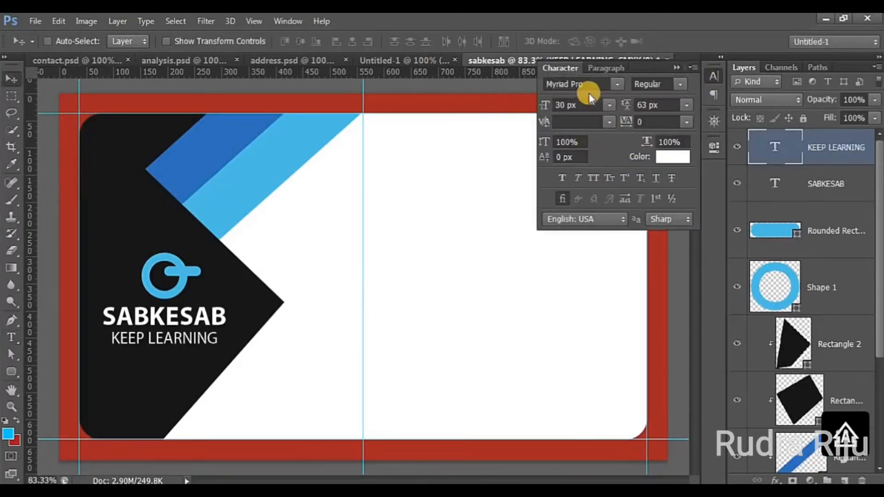
pyautogui.click(610, 105)
pyautogui.click(586, 257)
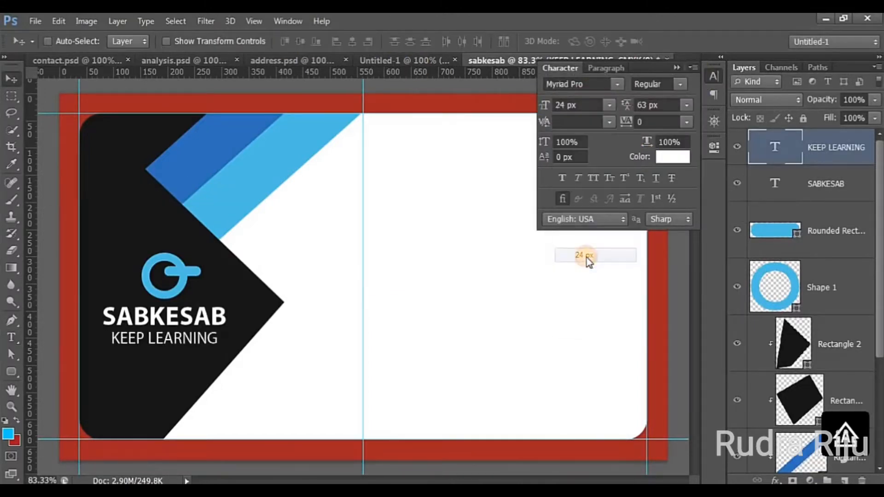
pyautogui.click(398, 363)
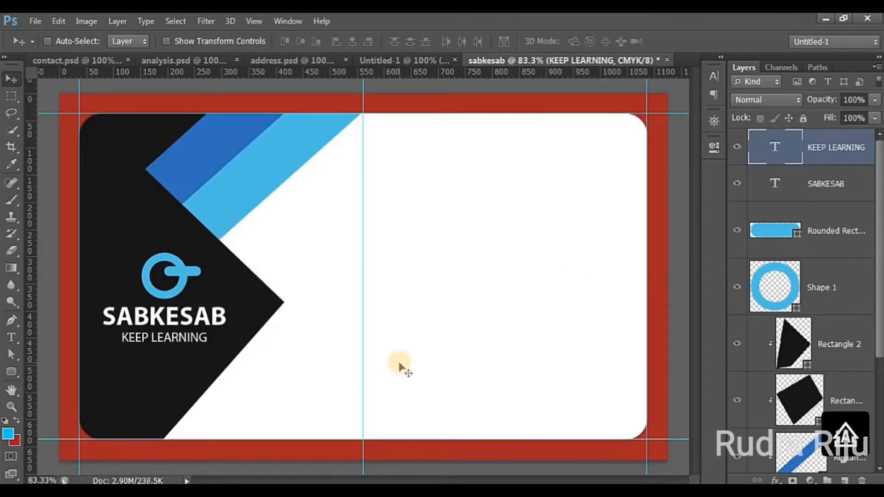
# - Place two horizontal guides inside the card, one about 160 px and the other about 560 px below the document's top edge
pyautogui.scroll(-3, 398, 366)
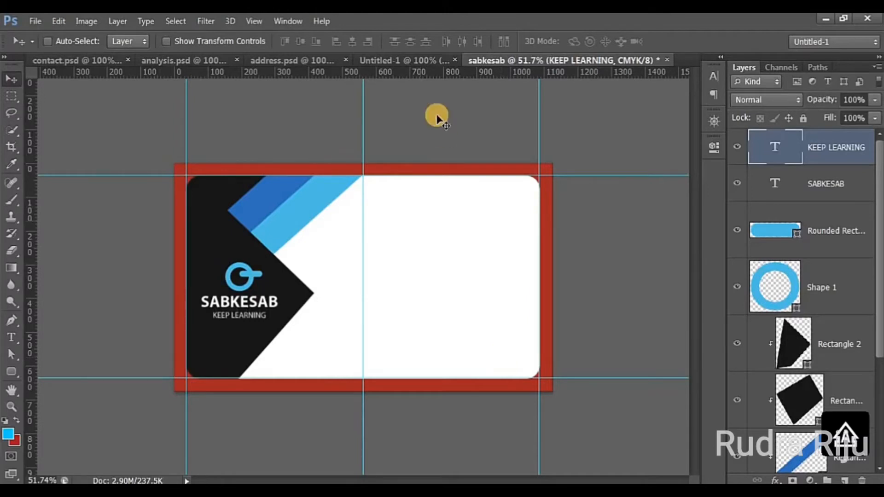
pyautogui.moveTo(435, 73); pyautogui.dragTo(428, 218)
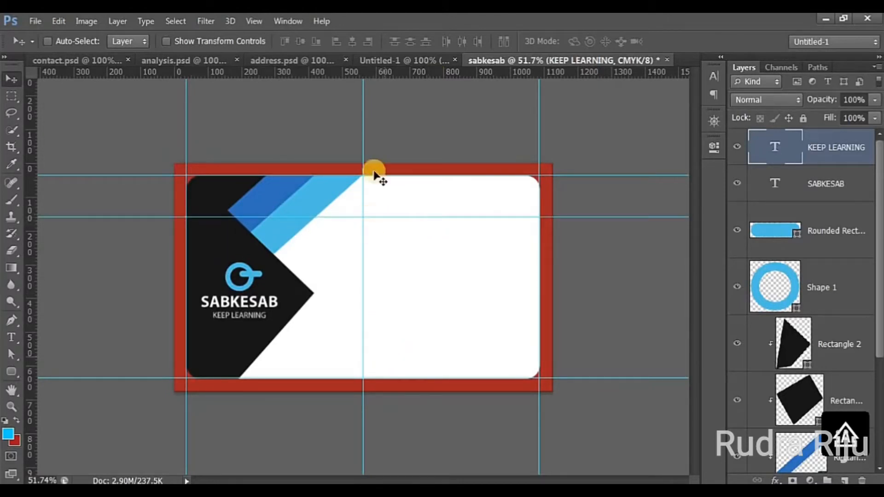
pyautogui.moveTo(403, 80); pyautogui.dragTo(384, 353)
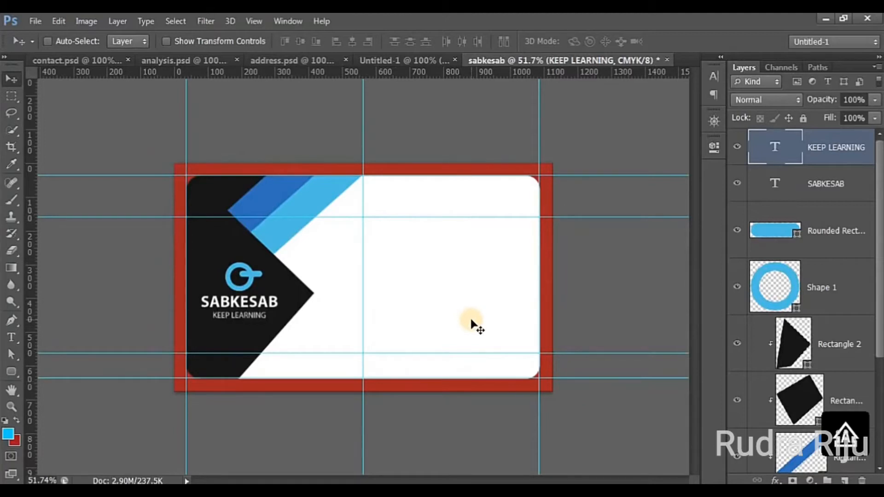
pyautogui.scroll(4, 471, 319)
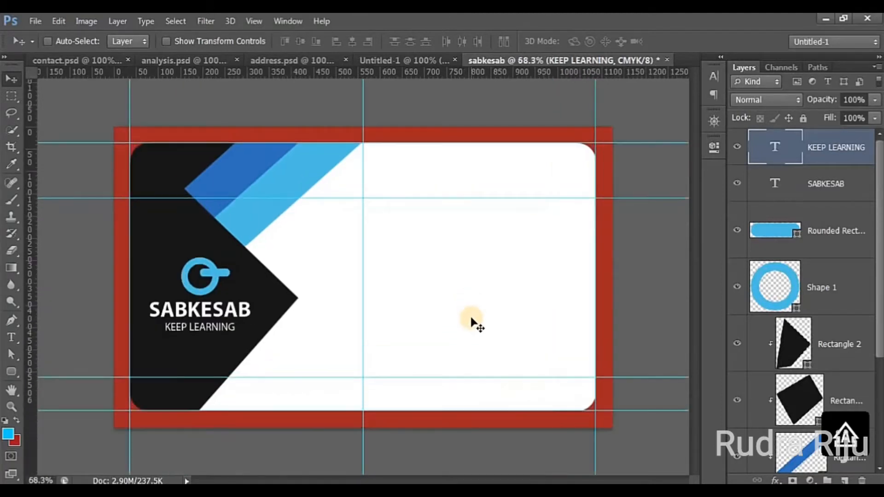
pyautogui.scroll(1, 471, 319)
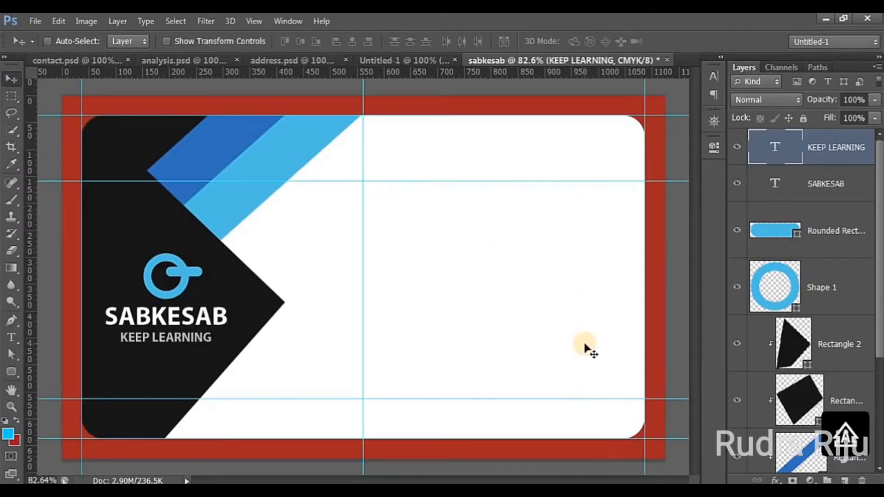
# - Copy the full name and job title from the Notepad document and place them as text on the card's white area
pyautogui.click(334, 491)
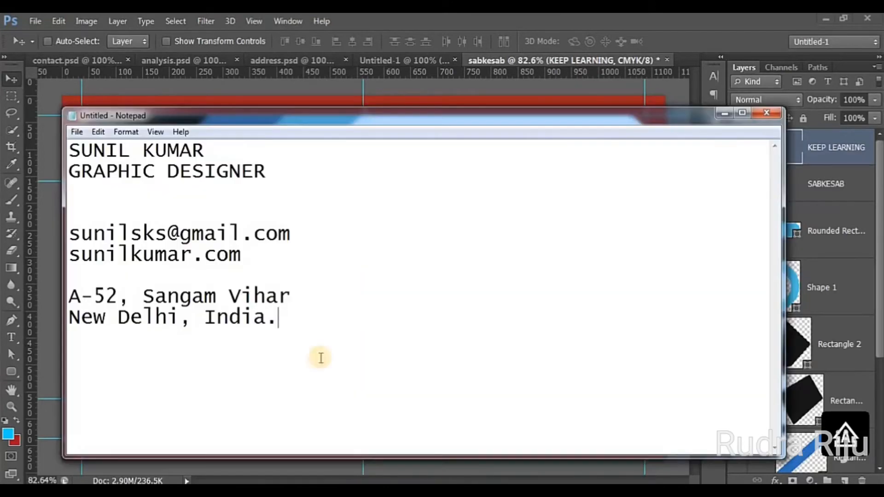
pyautogui.moveTo(69, 149); pyautogui.dragTo(283, 168)
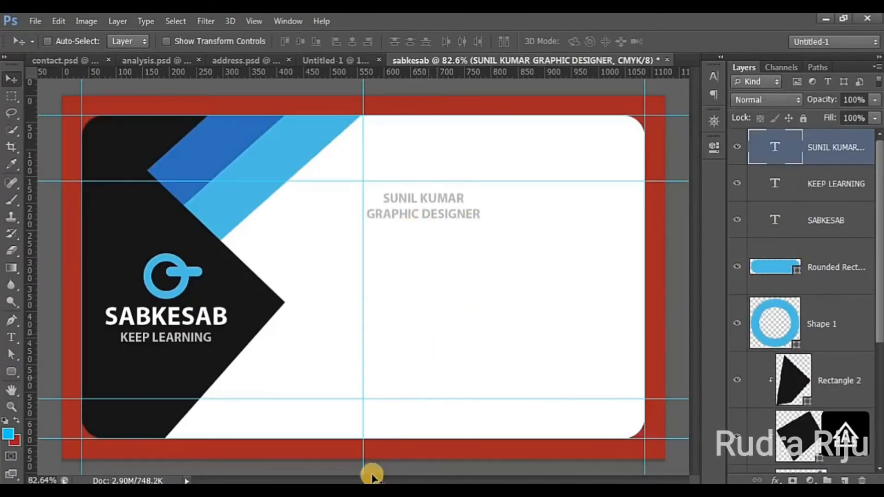
# - Copy the e-mail and website lines from Notepad and place them as a separate text block below the job title
pyautogui.hotkey('alt', 'Tab')
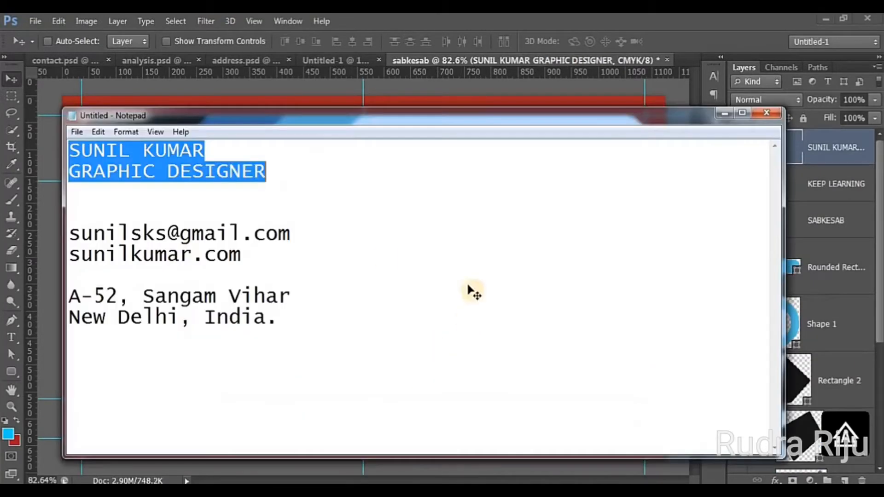
pyautogui.click(70, 233)
pyautogui.moveTo(191, 226); pyautogui.dragTo(267, 254)
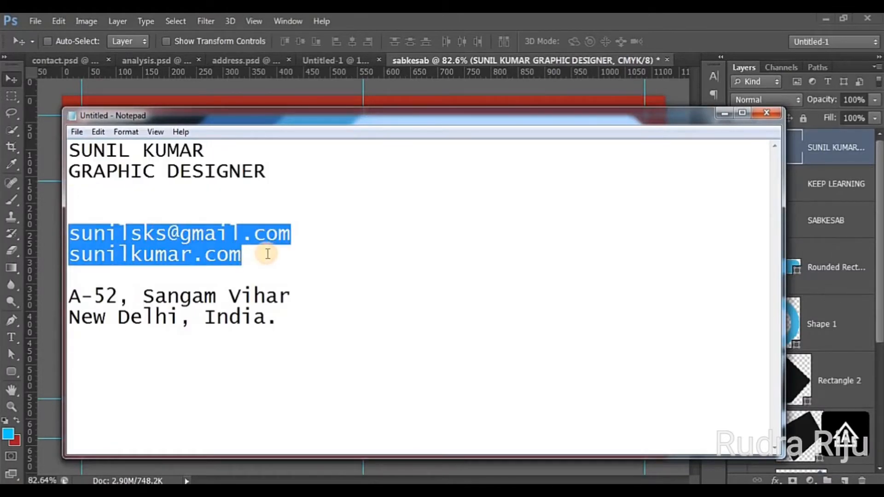
pyautogui.hotkey('alt', 'Tab')
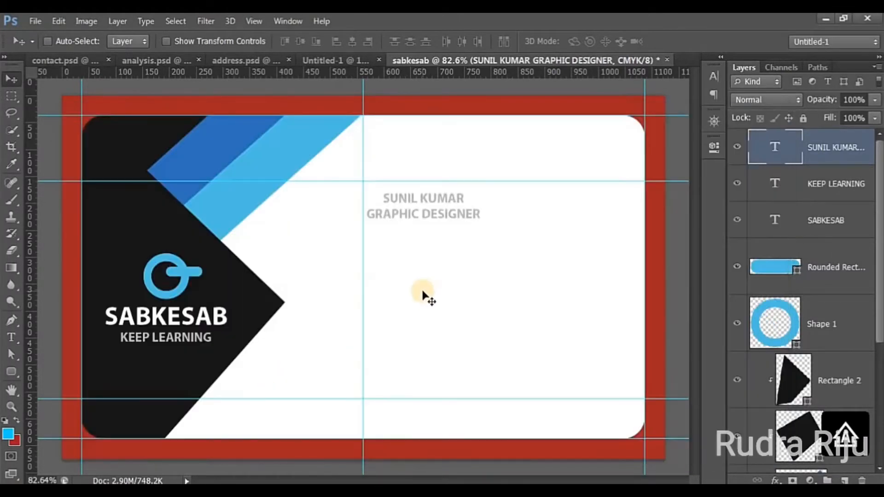
pyautogui.press('t')
pyautogui.click(411, 272)
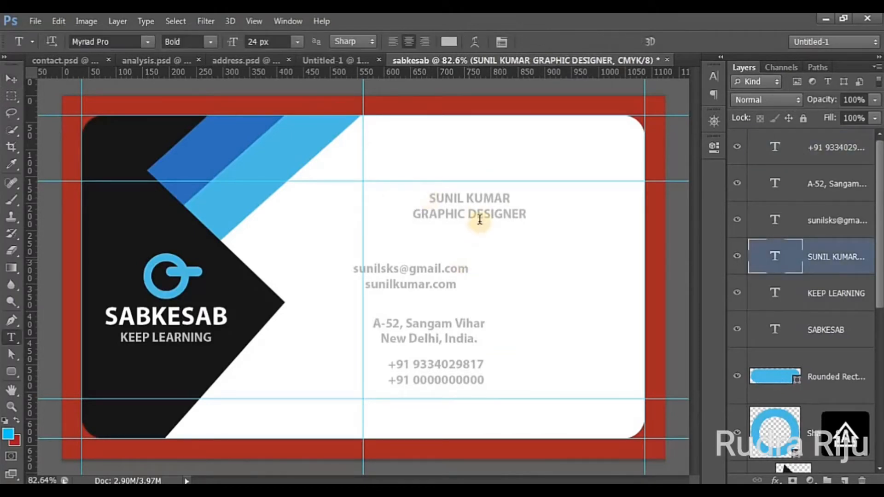
# - Set the full name line to 30 px and change its text colour to near-black 0f0f0f
pyautogui.moveTo(432, 198); pyautogui.dragTo(511, 199)
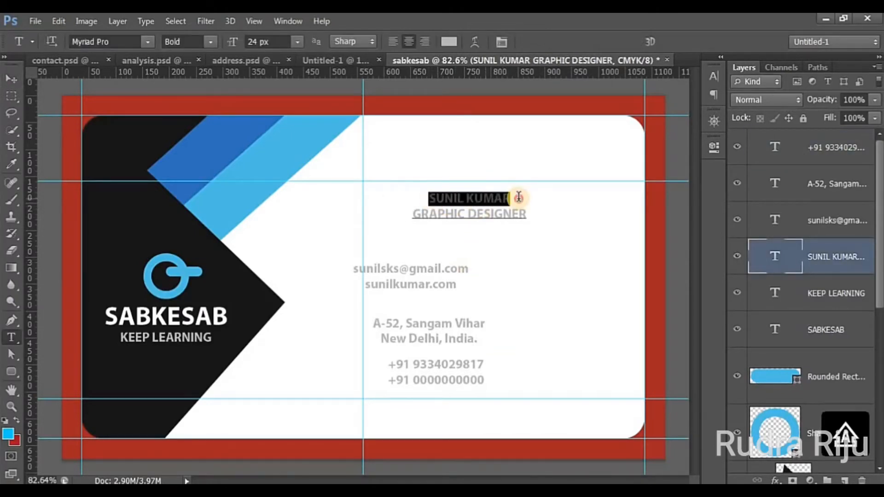
pyautogui.click(714, 76)
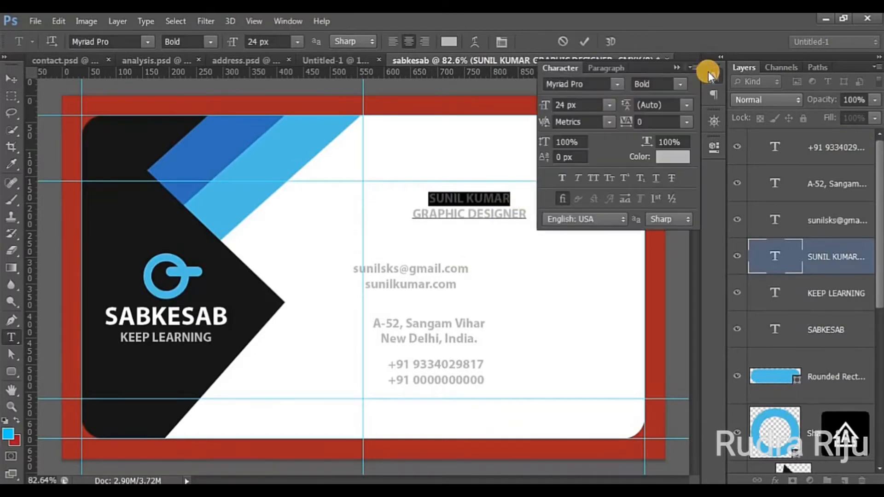
pyautogui.click(609, 105)
pyautogui.click(599, 270)
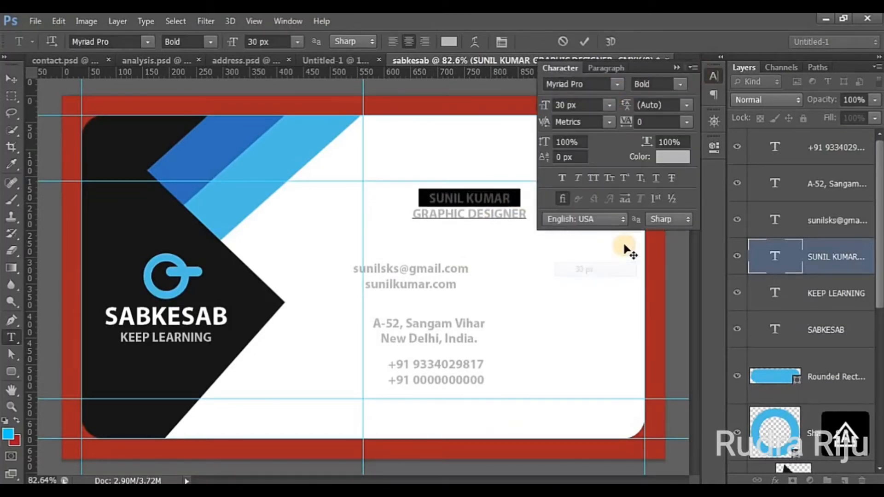
pyautogui.click(670, 154)
pyautogui.click(508, 269)
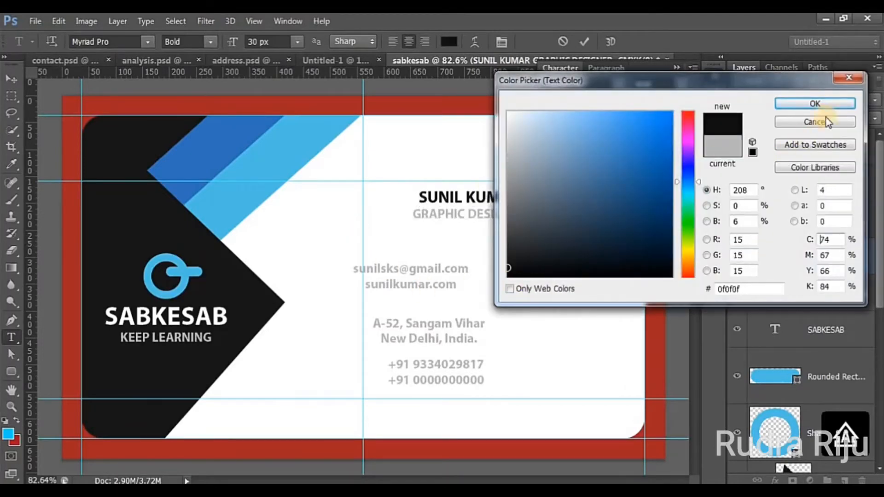
pyautogui.click(816, 103)
pyautogui.click(585, 41)
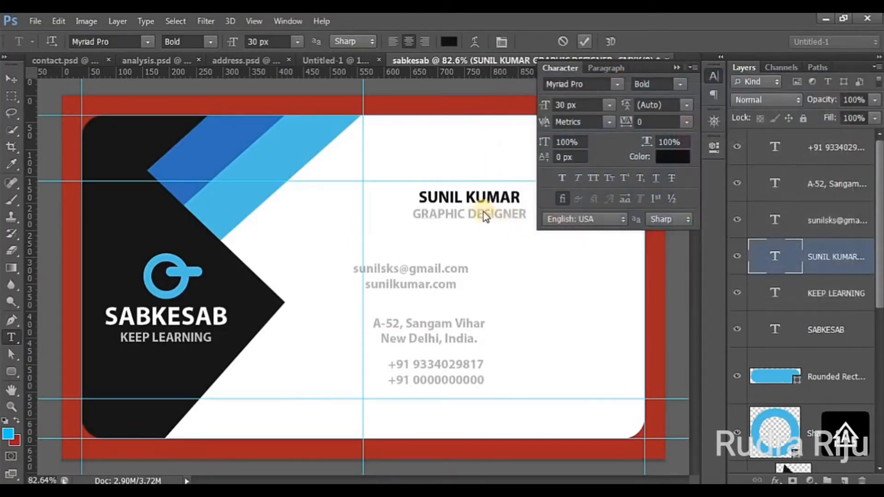
# - Recolour the surname in the name line to dark grey 3e3e3e and set its font style to Regular
pyautogui.doubleClick(516, 197)
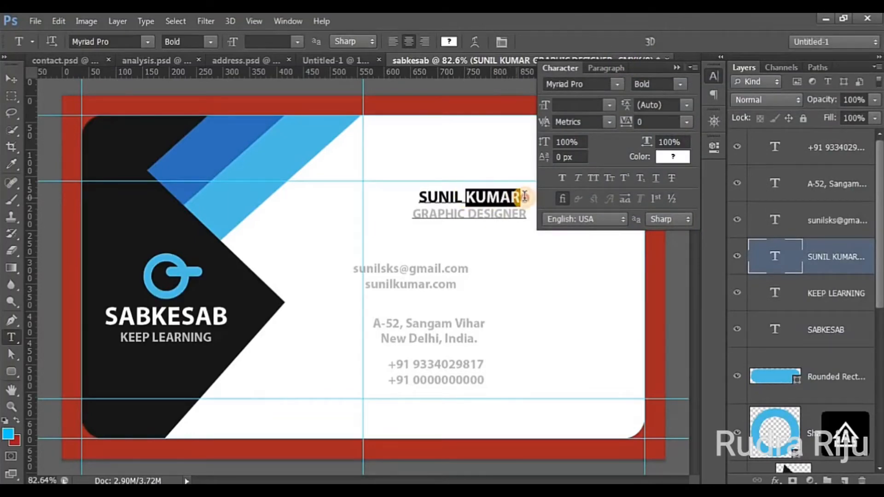
pyautogui.click(662, 159)
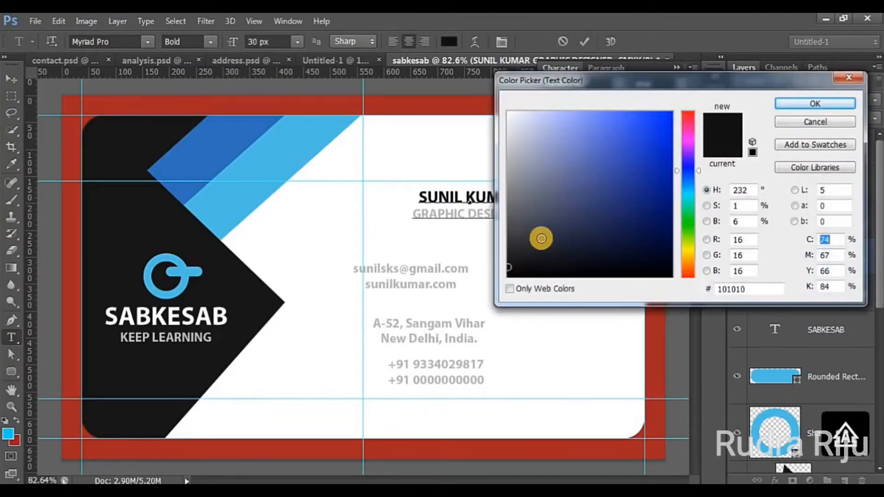
pyautogui.moveTo(539, 236); pyautogui.dragTo(486, 245)
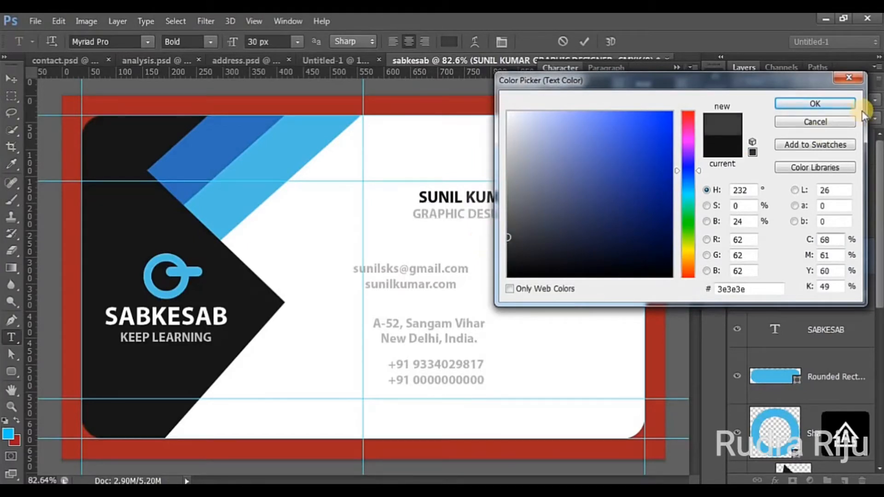
pyautogui.click(787, 103)
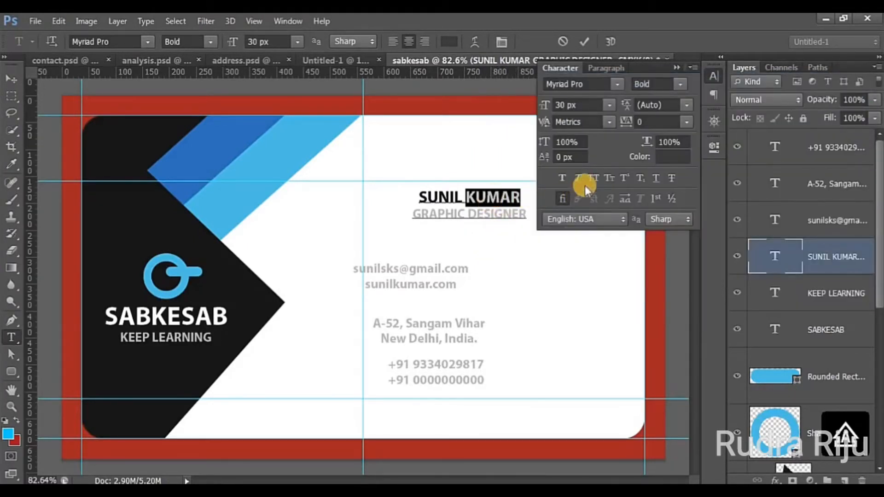
pyautogui.click(678, 85)
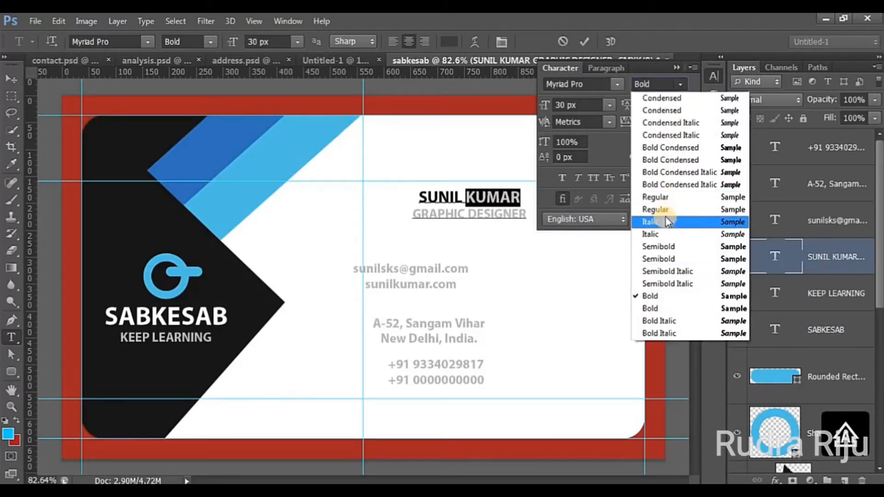
pyautogui.click(665, 198)
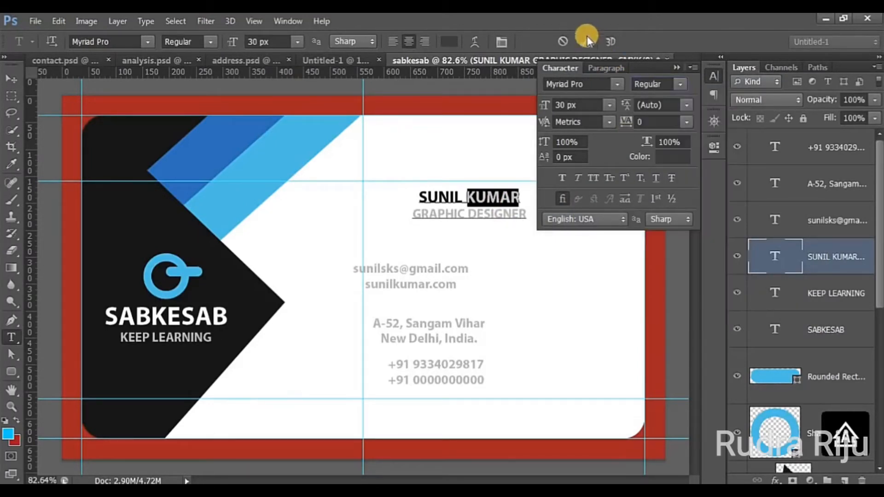
pyautogui.click(494, 222)
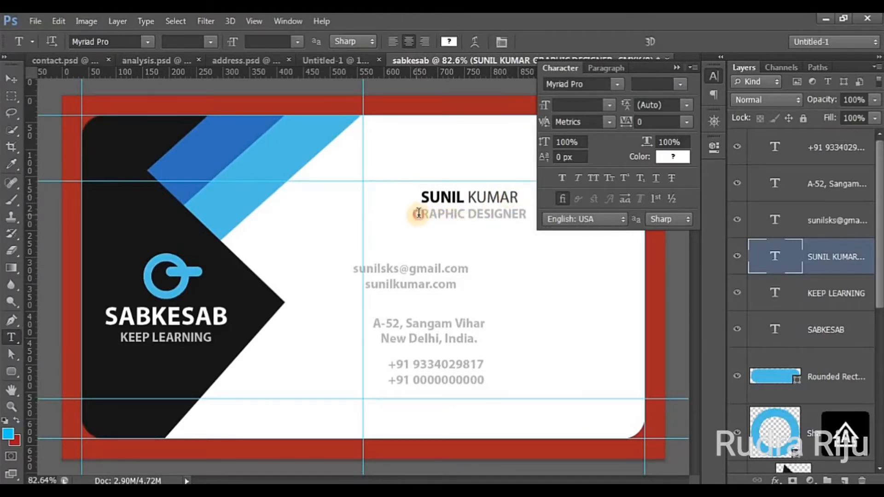
# - Change the text colour of the GRAPHIC DESIGNER job title to dark grey 454545
pyautogui.moveTo(418, 213); pyautogui.dragTo(530, 216)
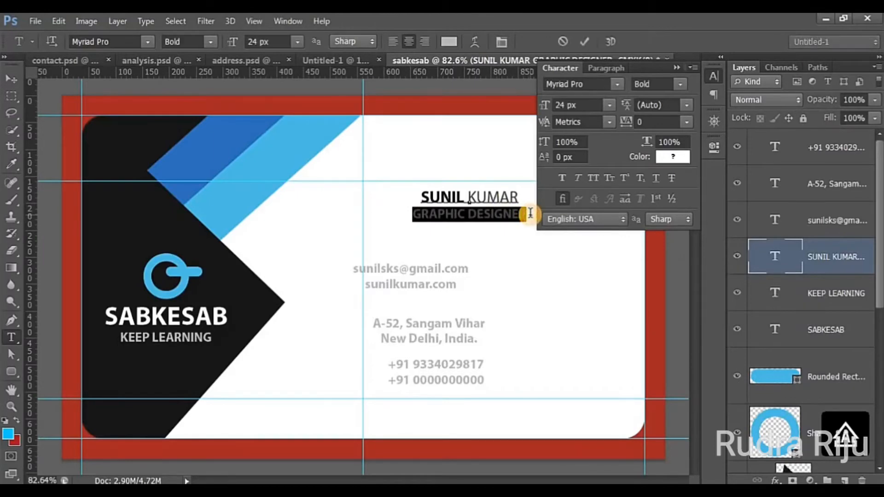
pyautogui.click(666, 156)
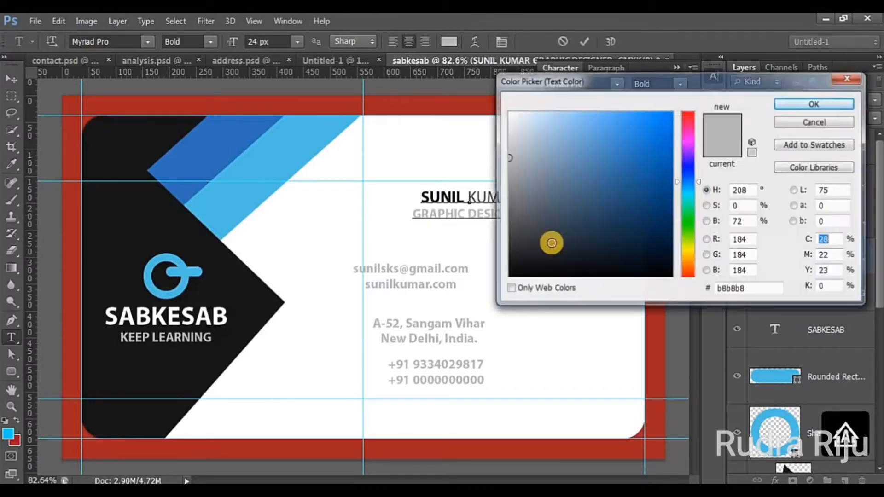
pyautogui.click(508, 233)
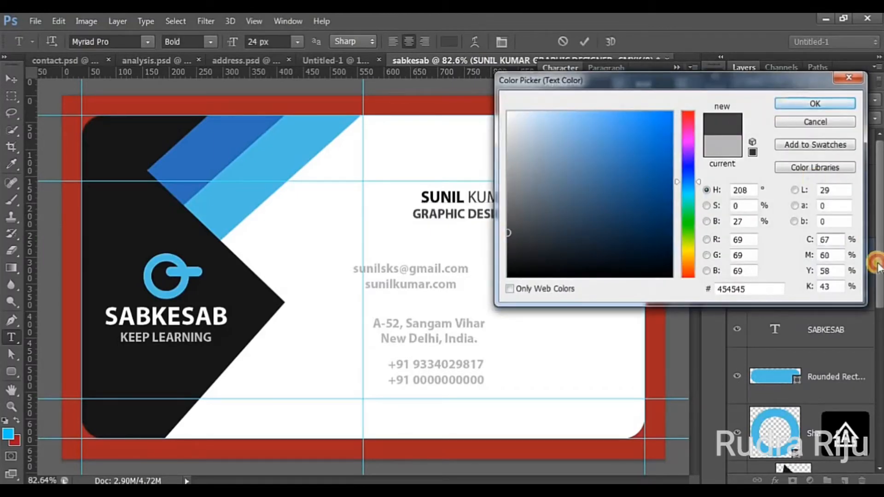
pyautogui.click(815, 103)
pyautogui.hotkey('ctrl', 'Return')
# - Draw an 83 by 8 px rectangle below the job title from the vertical guide, fill it black and nudge it slightly down
pyautogui.press('u')
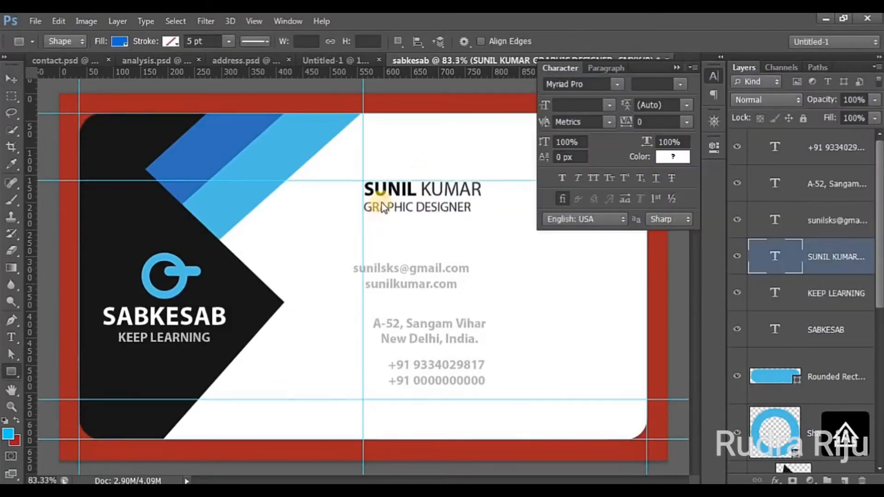
pyautogui.moveTo(364, 221); pyautogui.dragTo(407, 224)
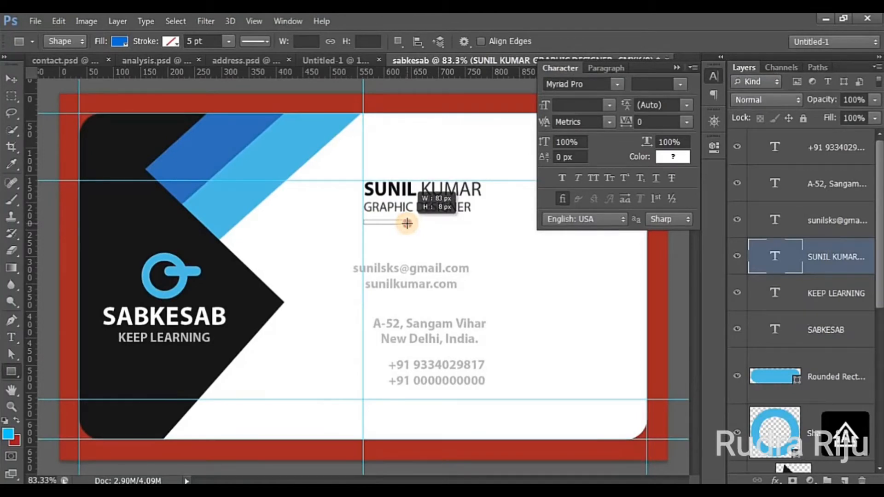
pyautogui.moveTo(407, 224); pyautogui.dragTo(407, 224)
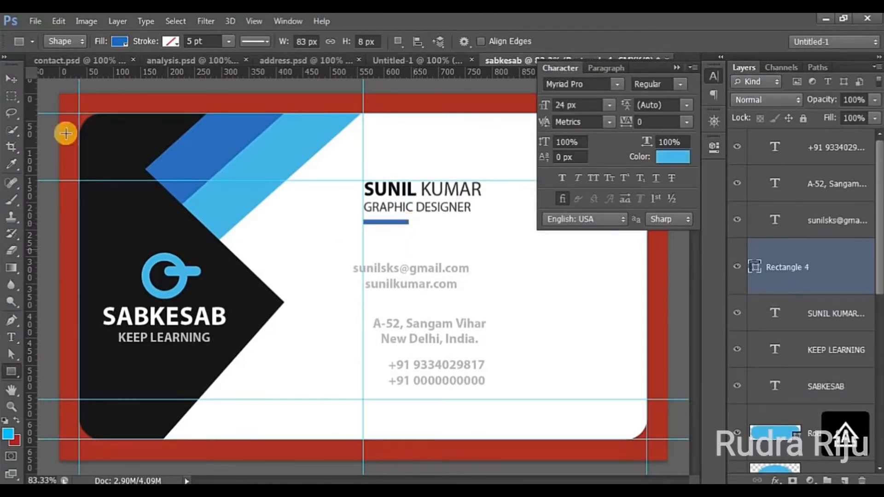
pyautogui.click(119, 41)
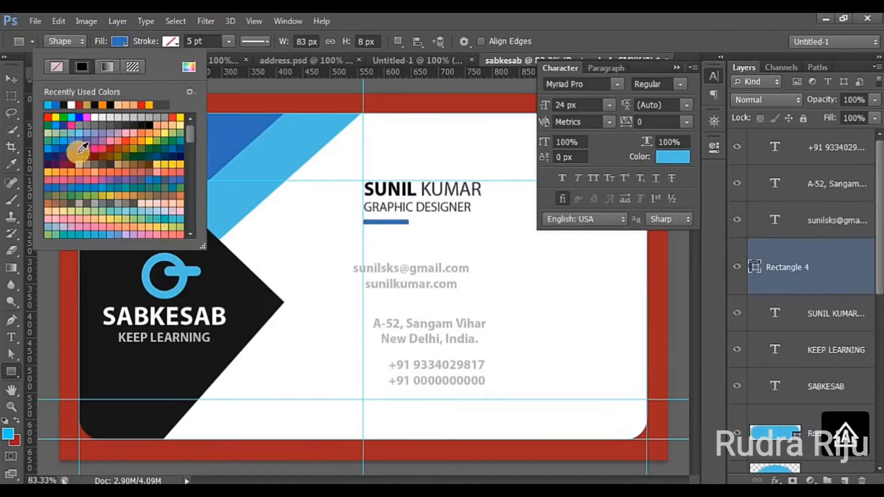
pyautogui.click(89, 104)
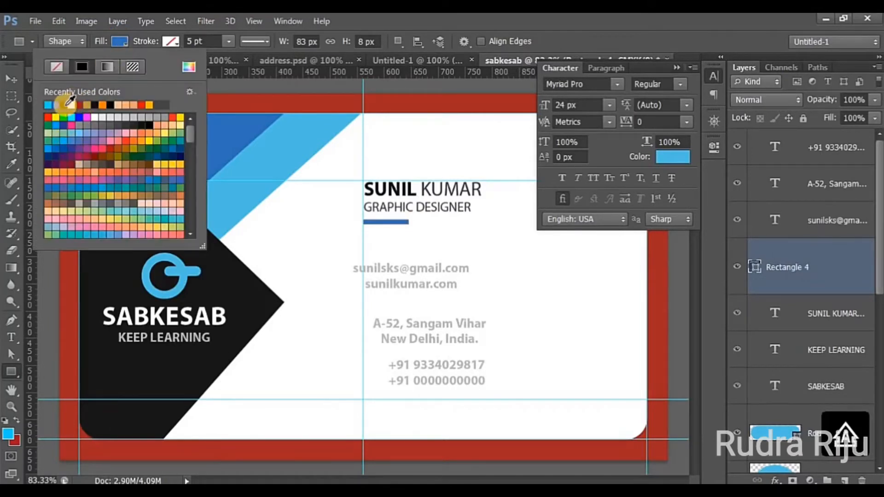
pyautogui.click(122, 45)
pyautogui.click(11, 79)
pyautogui.hotkey('shift', 'Down')
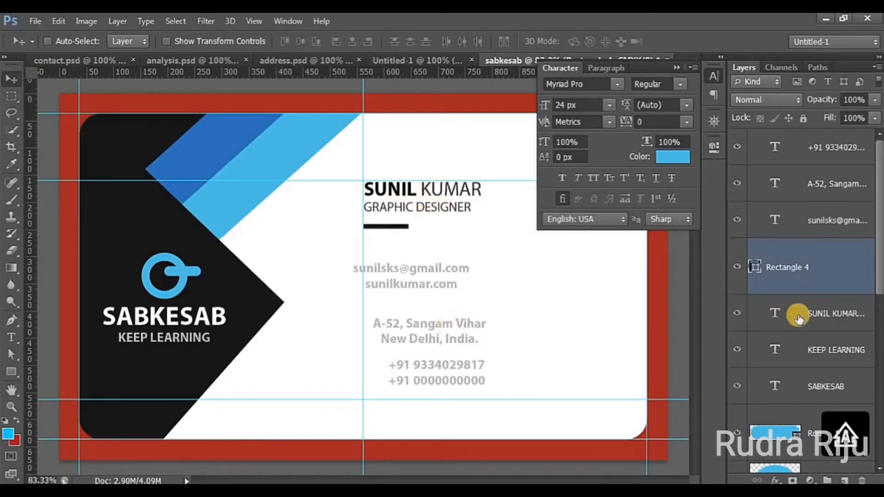
# - Group the small black bar together with the name and job title text layer
pyautogui.click(738, 316)
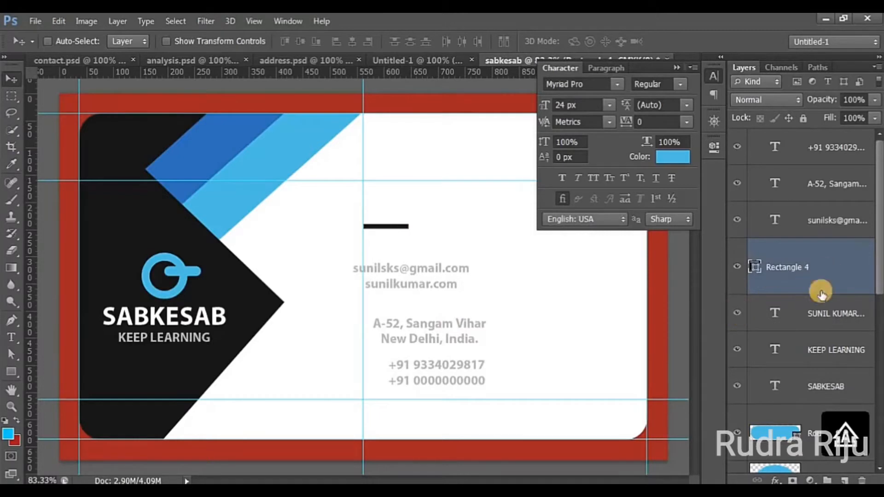
pyautogui.hotkey('ctrl', 'z')
pyautogui.keyDown('shift'); pyautogui.click(813, 327); pyautogui.keyUp('shift')
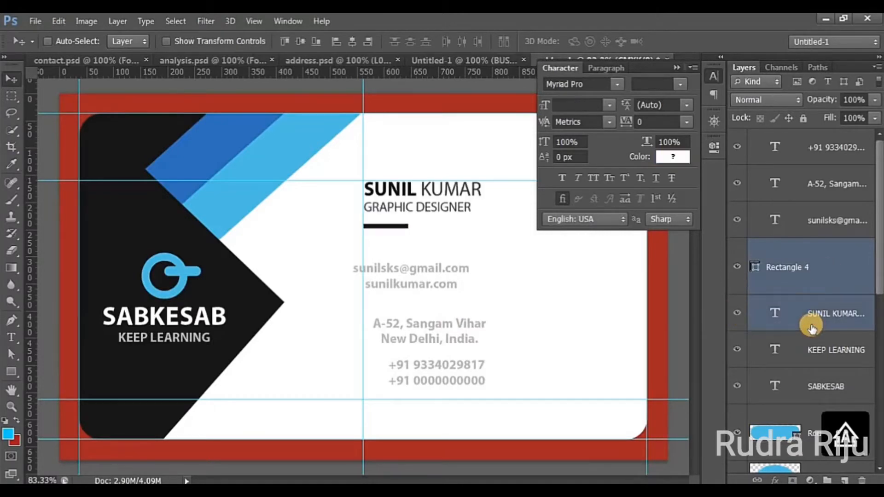
pyautogui.hotkey('ctrl', 'g')
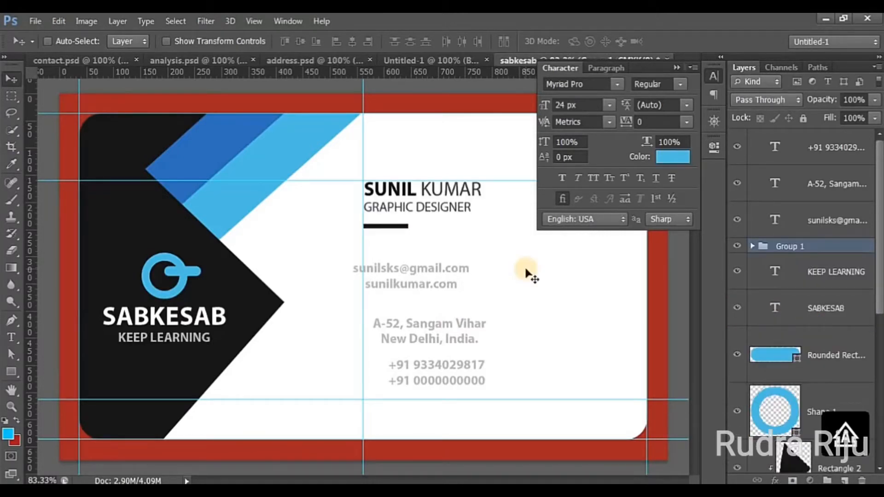
# - Rearrange the contact text blocks below the black bar in the order phone numbers, e-mail with website, and address, leaving room for icons beside the phone numbers
pyautogui.click(388, 271)
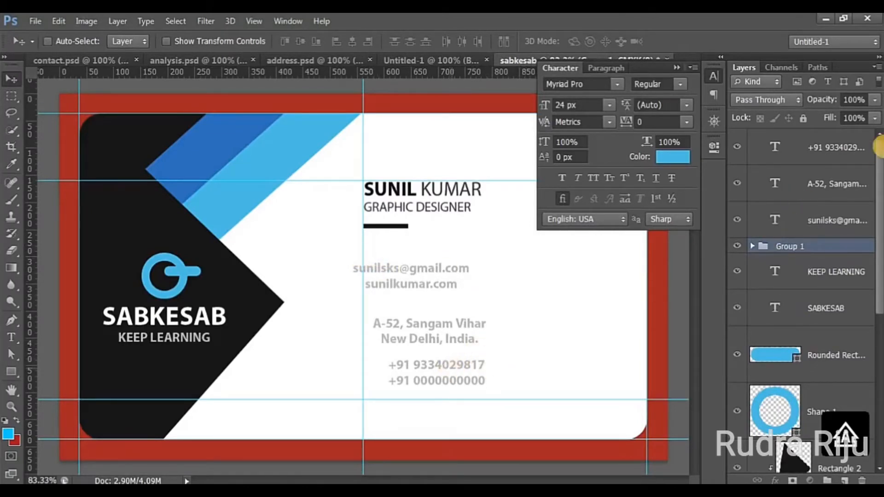
pyautogui.click(824, 156)
pyautogui.moveTo(454, 363); pyautogui.dragTo(445, 248)
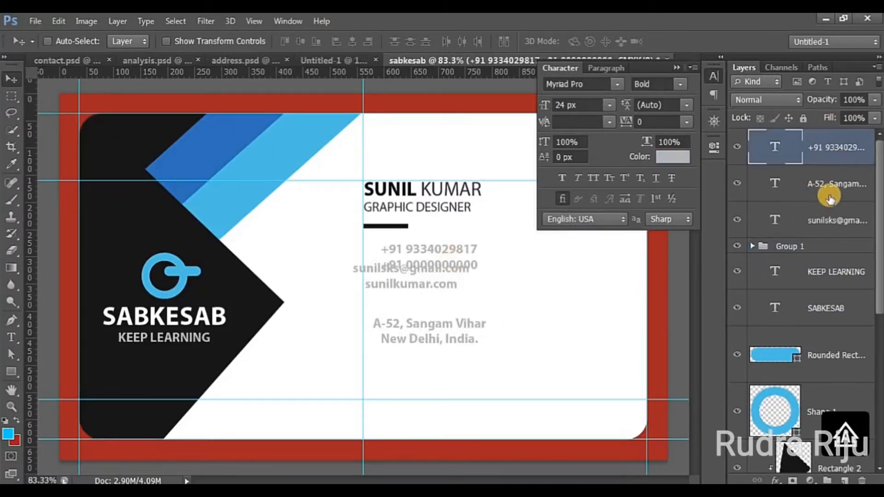
pyautogui.click(829, 197)
pyautogui.moveTo(499, 335); pyautogui.dragTo(508, 386)
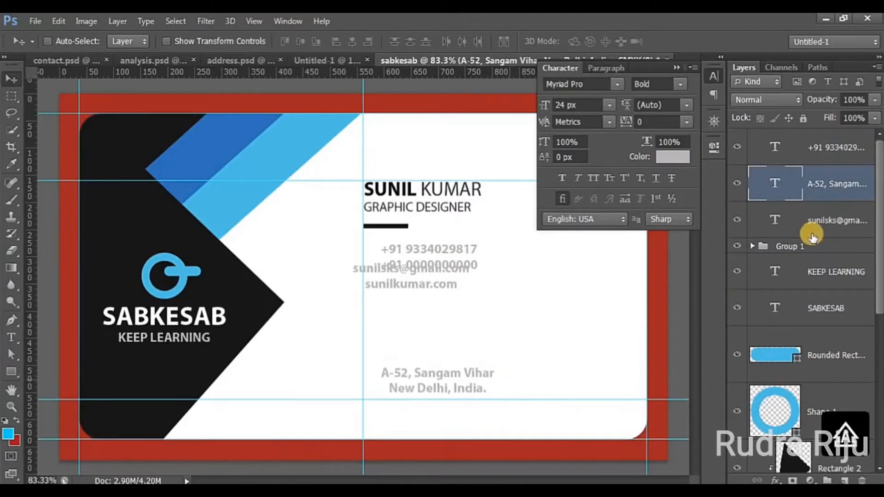
pyautogui.click(798, 237)
pyautogui.moveTo(481, 332); pyautogui.dragTo(509, 339)
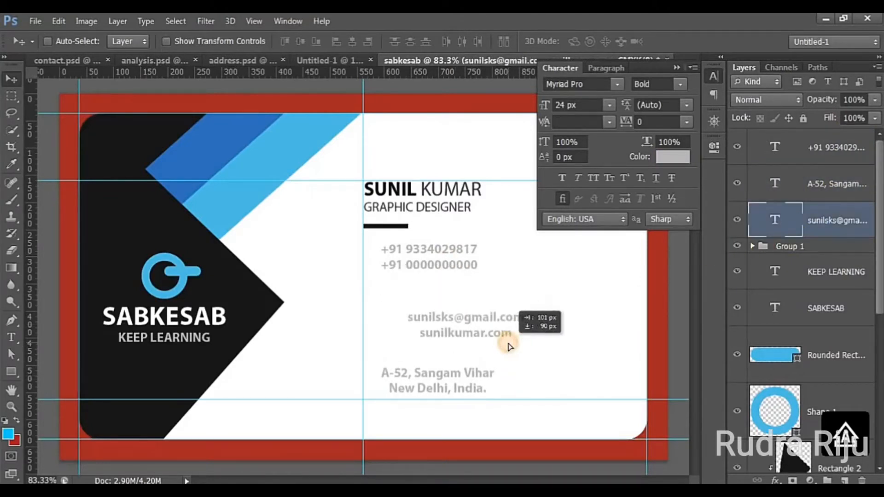
pyautogui.click(830, 157)
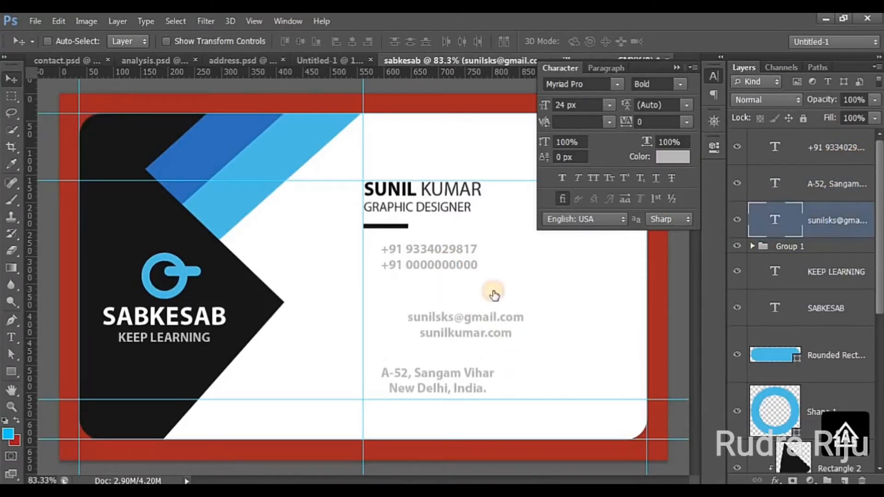
pyautogui.moveTo(448, 272); pyautogui.dragTo(489, 286)
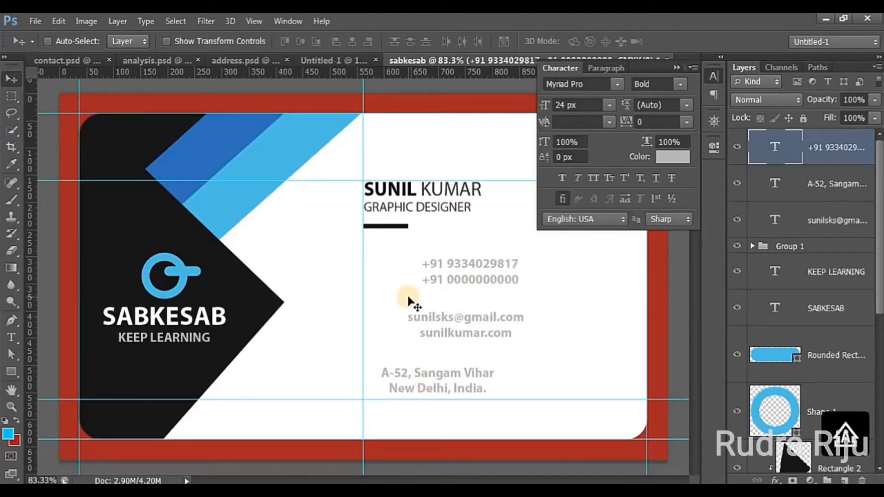
# - Draw a 54 px circle shape starting at the vertical guide, between the black bar and the phone numbers
pyautogui.press('u')
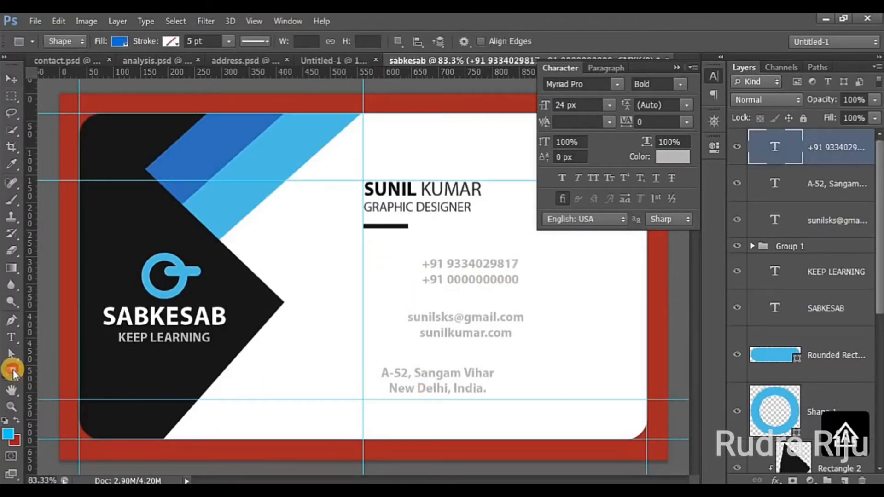
pyautogui.moveTo(11, 371); pyautogui.dragTo(52, 412)
pyautogui.click(59, 394)
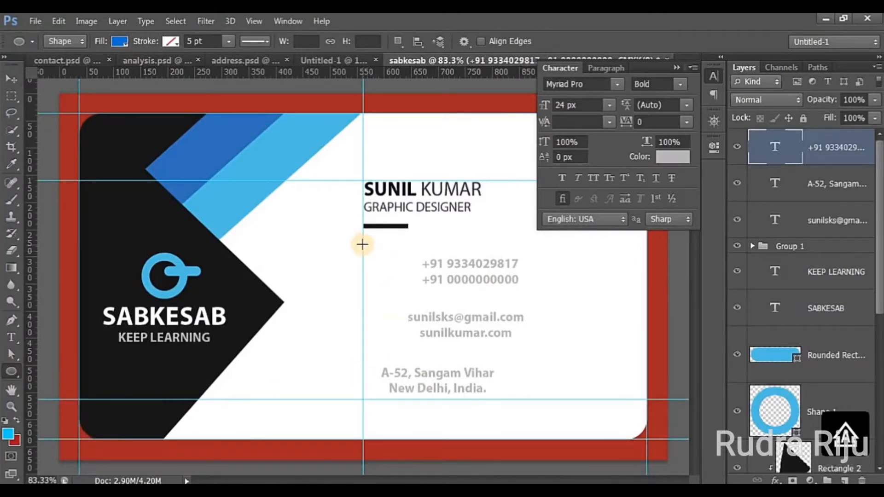
pyautogui.moveTo(362, 244); pyautogui.dragTo(392, 281)
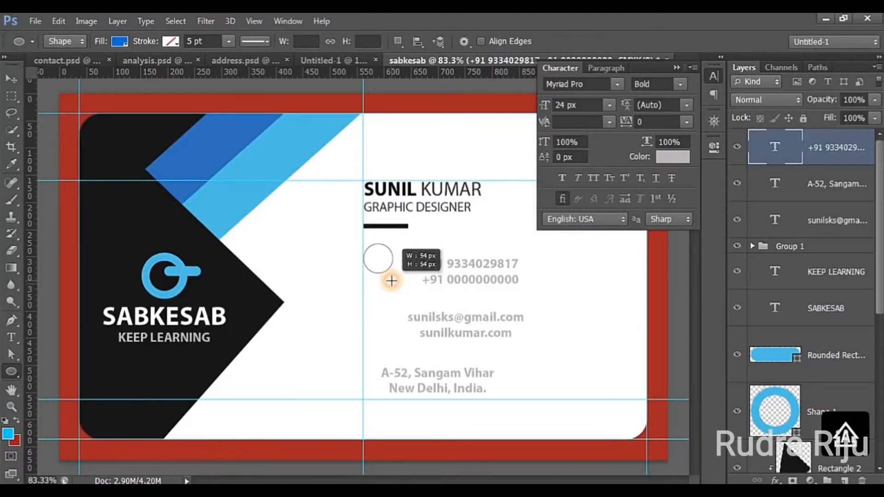
pyautogui.moveTo(392, 281); pyautogui.dragTo(392, 281)
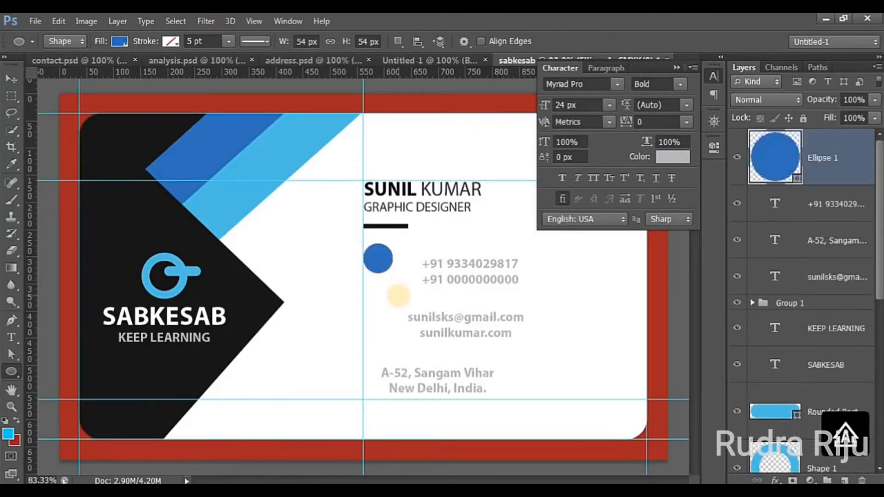
# - Fill the new circle with light blue and shift it slightly down beside the phone numbers
pyautogui.click(119, 42)
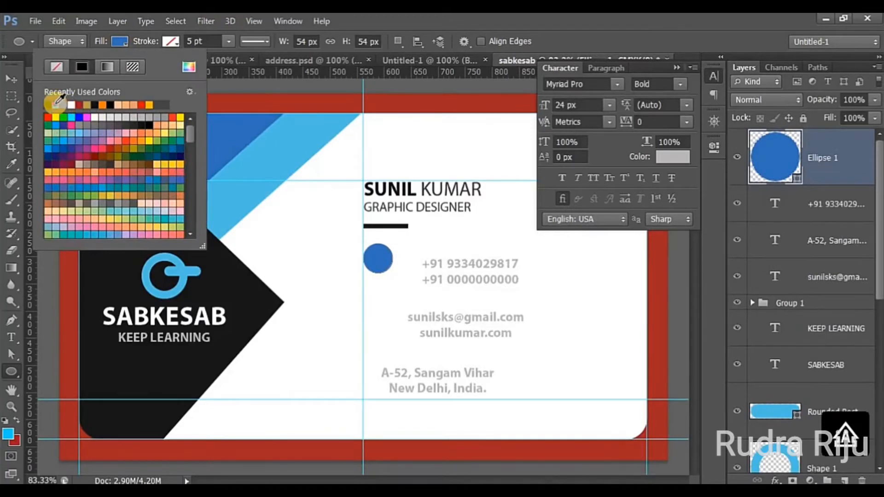
pyautogui.click(58, 103)
pyautogui.click(121, 41)
pyautogui.click(11, 79)
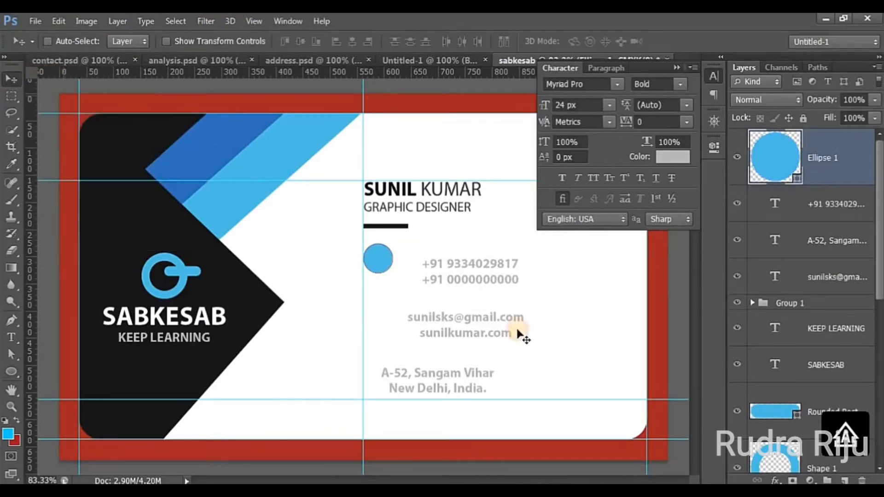
pyautogui.moveTo(379, 260); pyautogui.dragTo(380, 266)
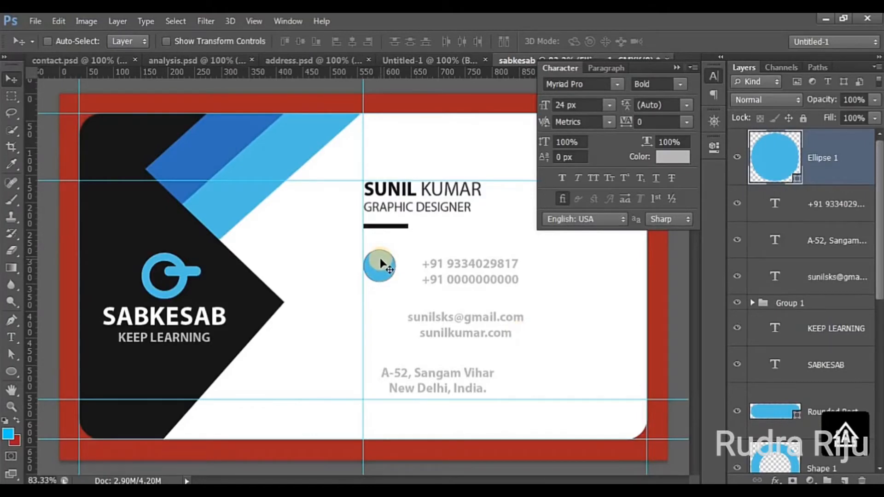
# - Copy the phone icon from contact.psd into the card and scale it down to fit inside the blue circle
pyautogui.click(89, 62)
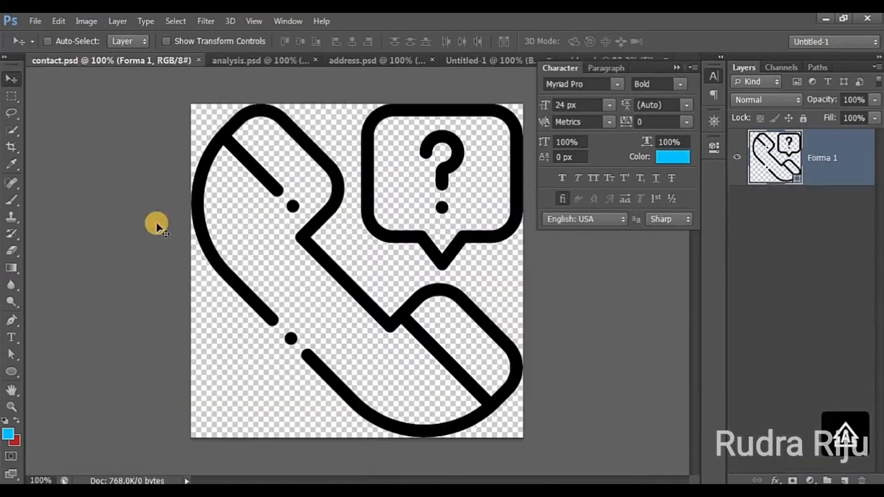
pyautogui.moveTo(337, 158); pyautogui.dragTo(388, 271)
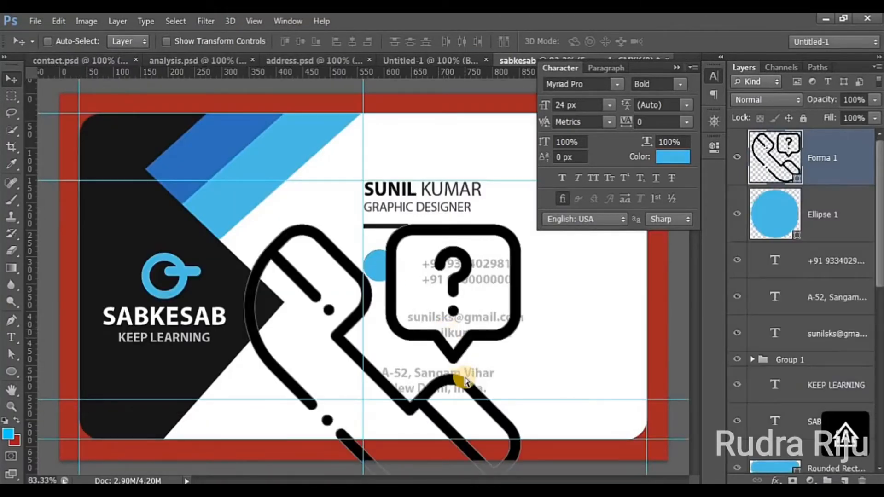
pyautogui.hotkey('ctrl', 't')
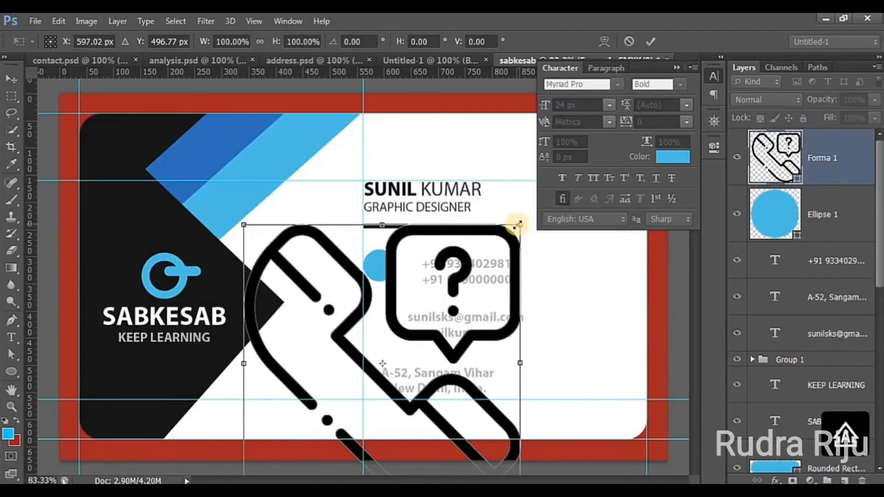
pyautogui.moveTo(520, 225); pyautogui.dragTo(322, 417)
pyautogui.moveTo(348, 305); pyautogui.dragTo(391, 265)
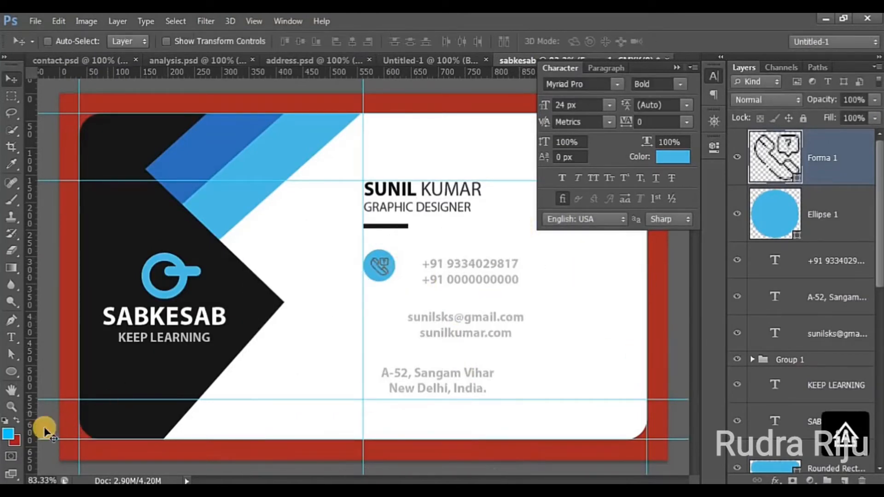
# - Set the foreground colour to white and fill the phone icon with it
pyautogui.click(8, 434)
pyautogui.moveTo(552, 207); pyautogui.dragTo(454, 78)
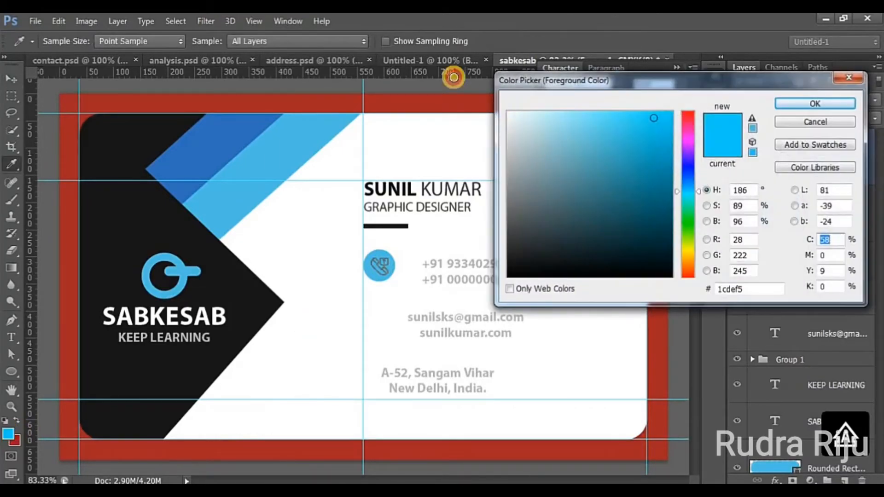
pyautogui.press('Return')
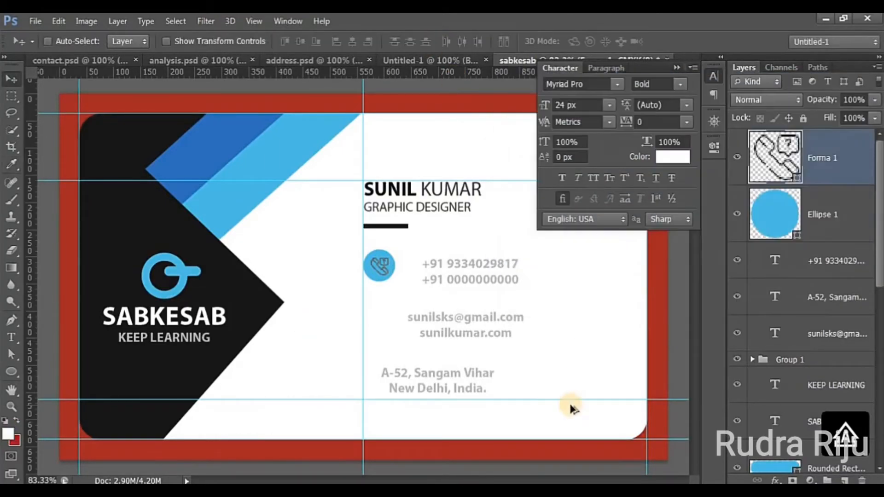
pyautogui.hotkey('alt', 'BackSpace')
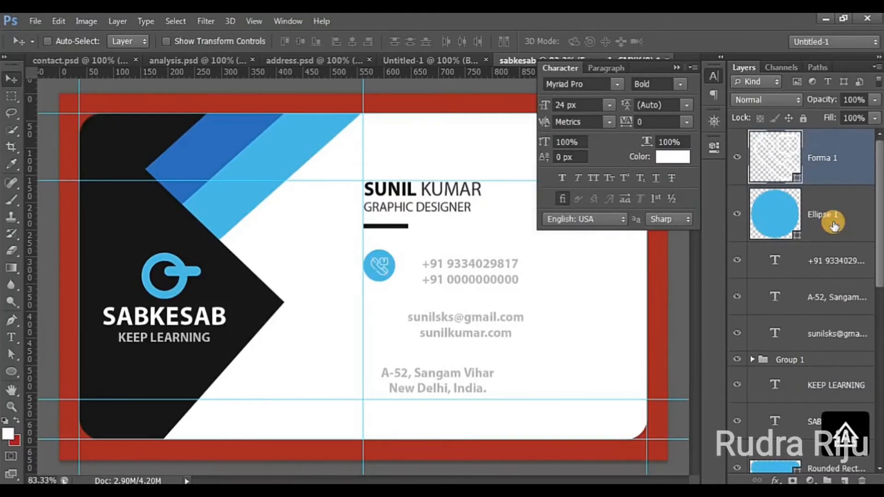
# - Align the horizontal centres of the phone icon and the blue circle
pyautogui.keyDown('shift'); pyautogui.click(833, 225); pyautogui.keyUp('shift')
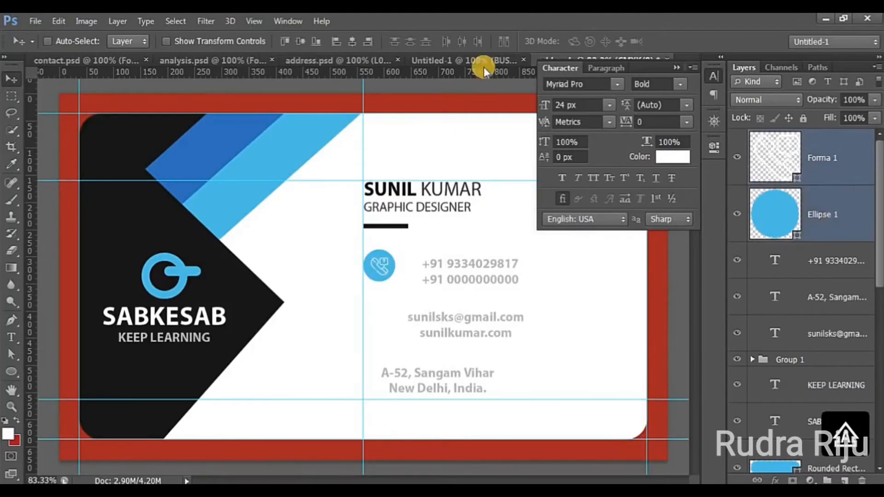
pyautogui.click(352, 43)
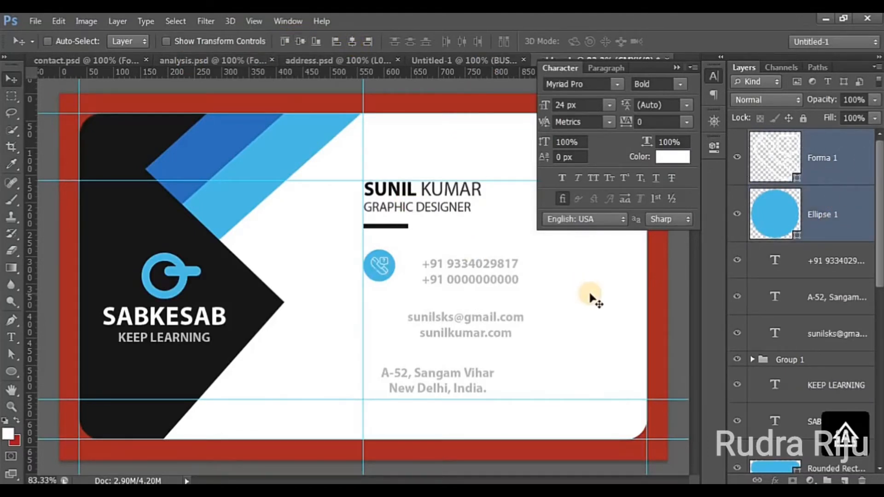
pyautogui.keyDown('ctrl'); pyautogui.click(380, 266); pyautogui.keyUp('ctrl')
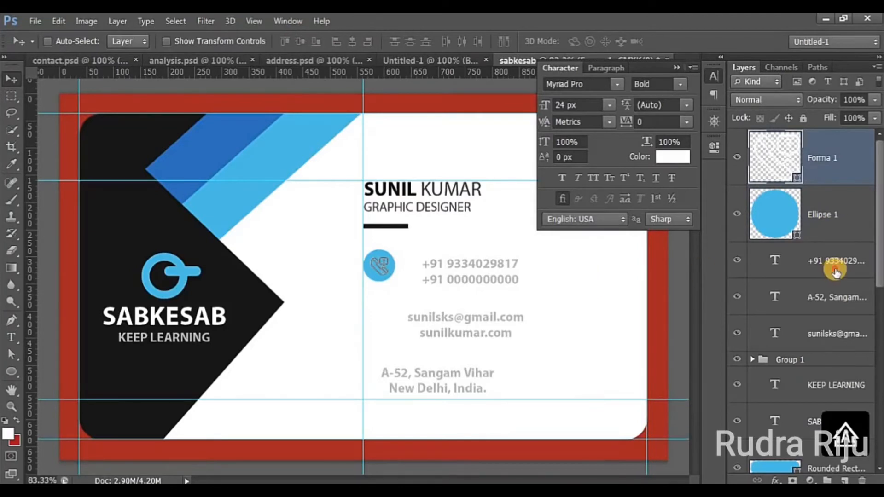
# - Move the phone numbers closer to the icon, centre them vertically on the circle, and add a vertical guide at the text's left edge
pyautogui.click(761, 258)
pyautogui.moveTo(470, 274); pyautogui.dragTo(455, 266)
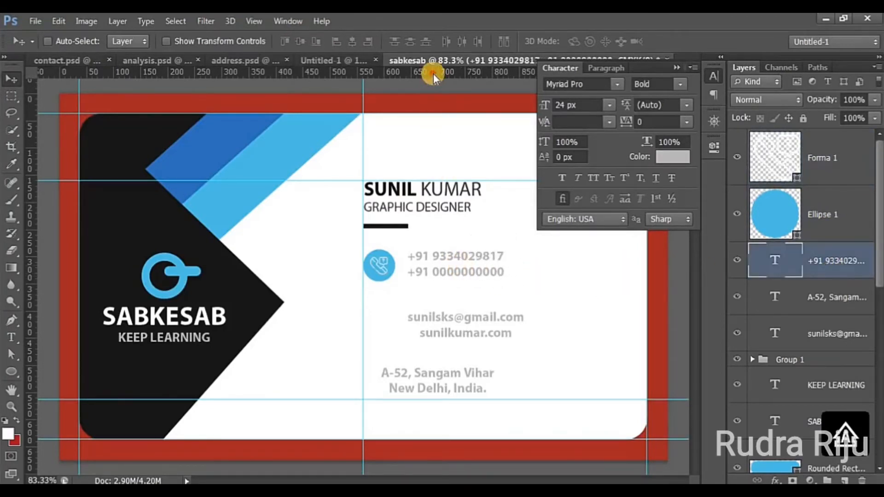
pyautogui.moveTo(433, 73)
pyautogui.mouseDown()
pyautogui.moveTo(451, 248)
pyautogui.moveTo(421, 78)
pyautogui.mouseUp()
pyautogui.keyDown('shift'); pyautogui.click(843, 228); pyautogui.keyUp('shift')
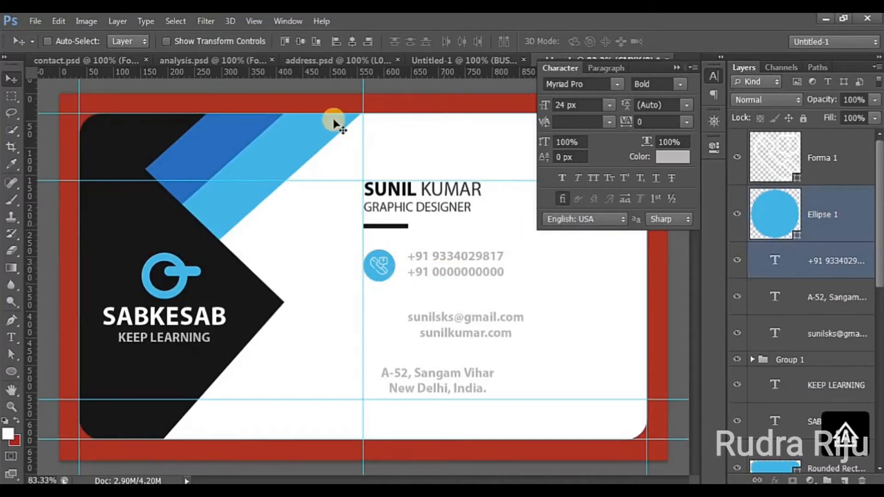
pyautogui.click(301, 41)
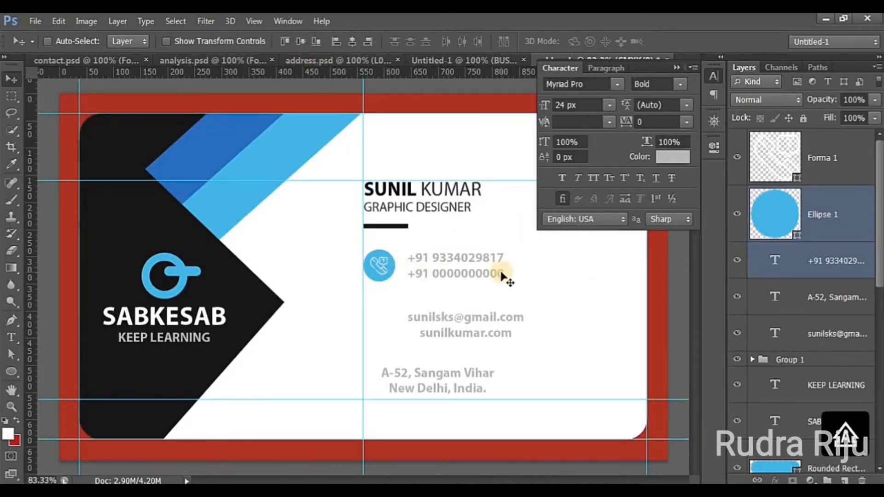
pyautogui.moveTo(30, 282); pyautogui.dragTo(407, 315)
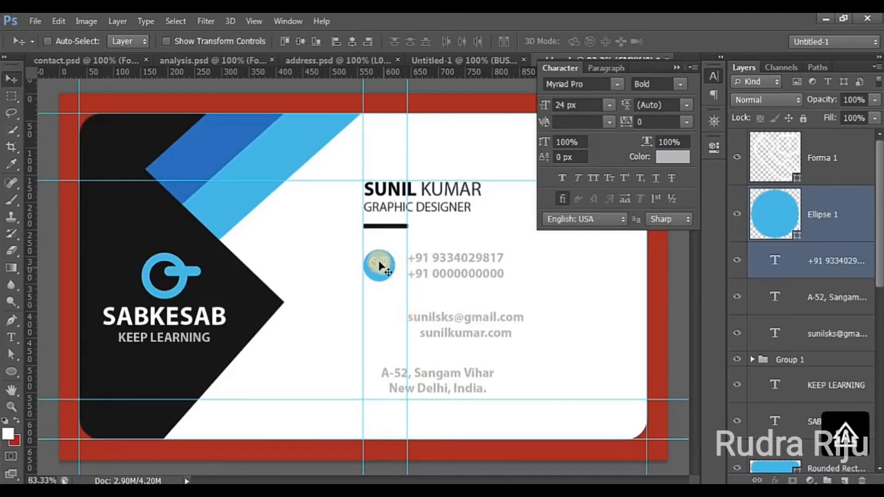
# - Duplicate the blue circle down beside the e-mail and website text, and place the copy's layer below the original circle
pyautogui.click(838, 213)
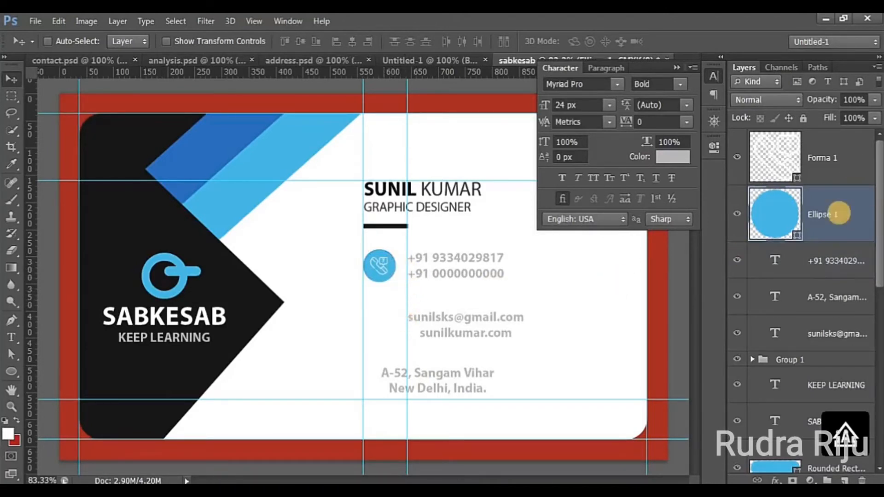
pyautogui.moveTo(381, 282); pyautogui.dragTo(382, 322)
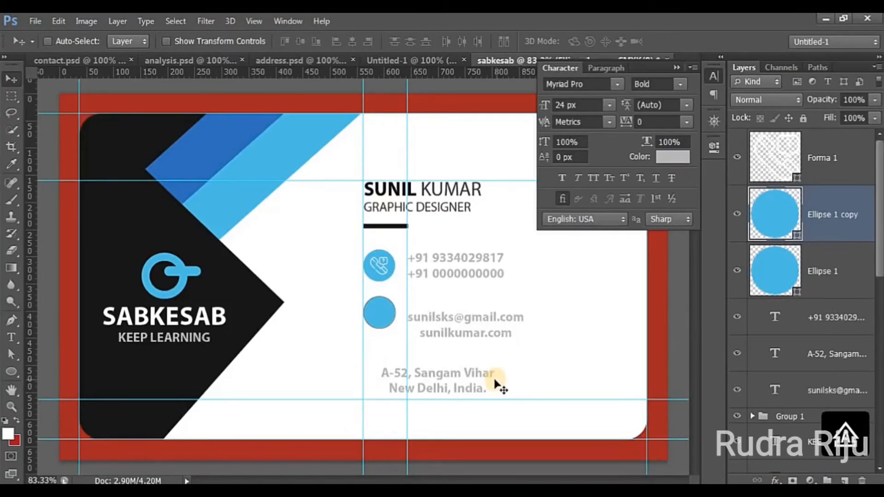
pyautogui.moveTo(853, 225); pyautogui.dragTo(842, 283)
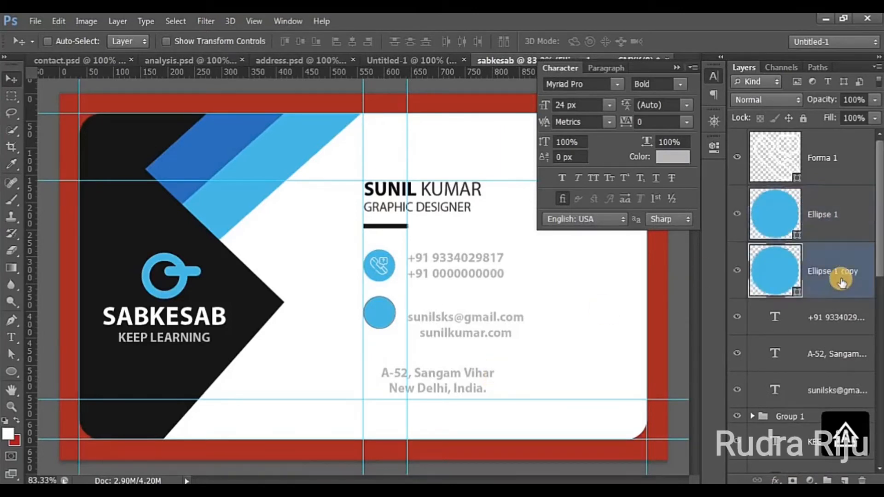
# - Place the phone number text layer directly under the original circle's layer and group it with the phone icon and that circle
pyautogui.click(837, 220)
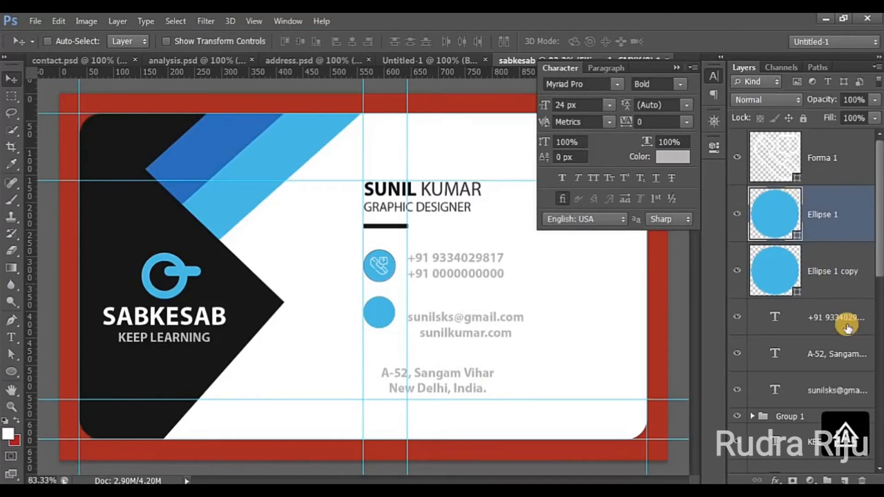
pyautogui.moveTo(845, 323); pyautogui.dragTo(836, 199)
pyautogui.moveTo(836, 220); pyautogui.dragTo(838, 222)
pyautogui.keyDown('shift'); pyautogui.click(851, 177); pyautogui.keyUp('shift')
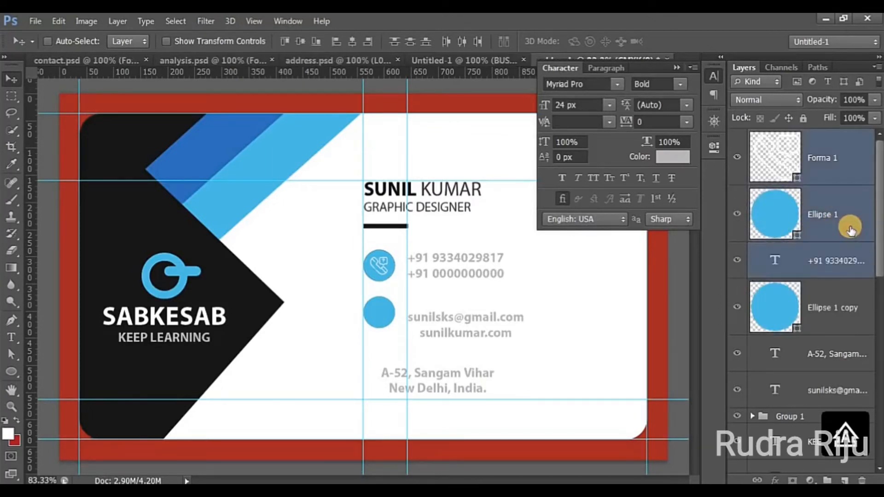
pyautogui.hotkey('ctrl', 'g')
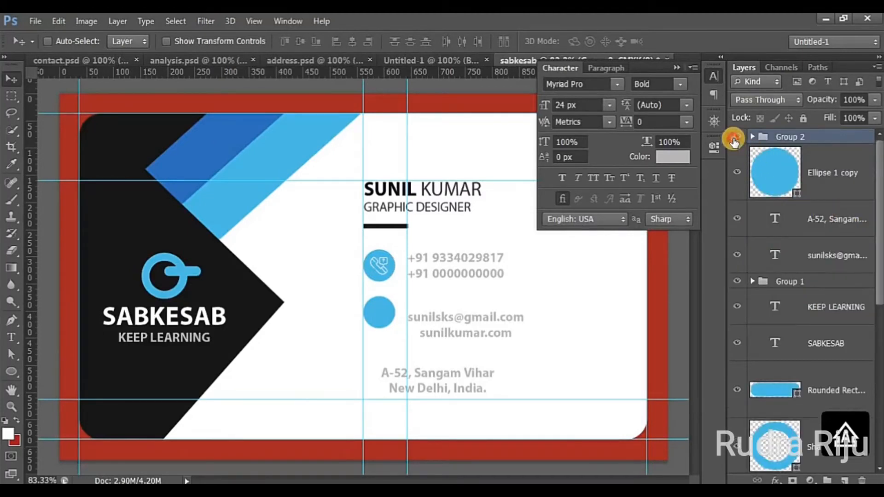
pyautogui.click(735, 138)
pyautogui.click(735, 138)
# - Copy the magnifier icon from analysis.psd above the second circle's layer and scale it down to fit inside that circle
pyautogui.click(806, 195)
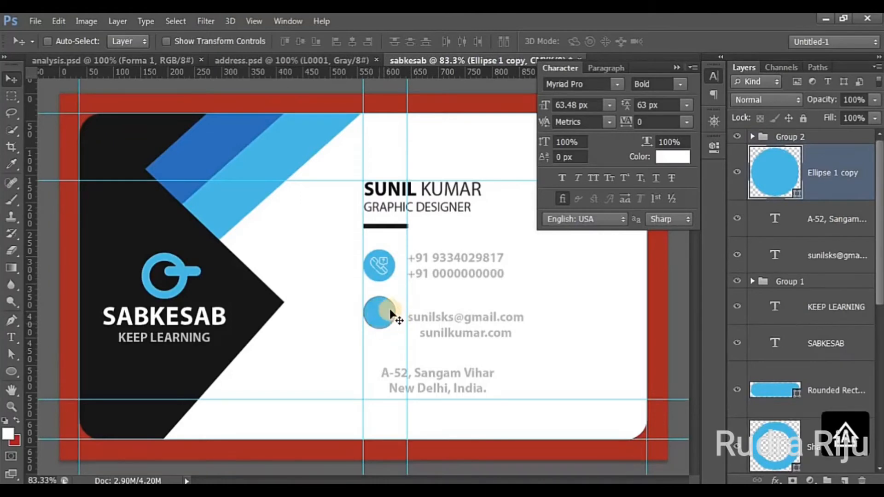
pyautogui.click(118, 59)
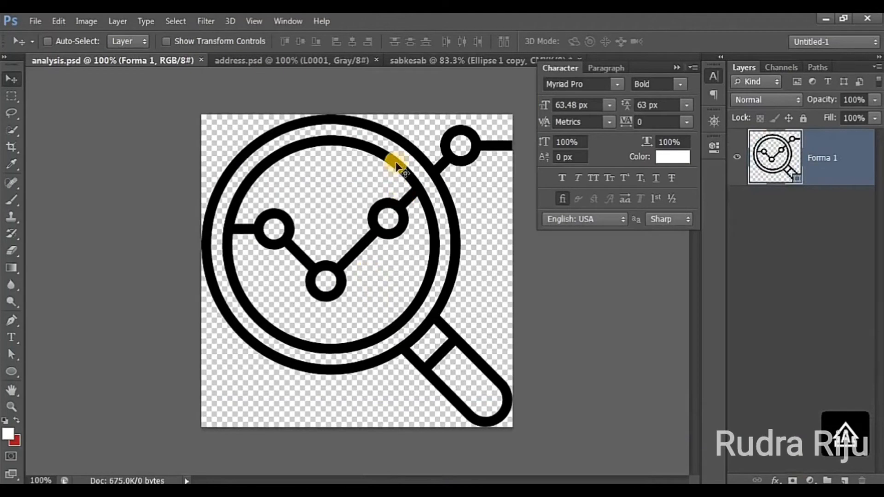
pyautogui.moveTo(396, 165); pyautogui.dragTo(473, 341)
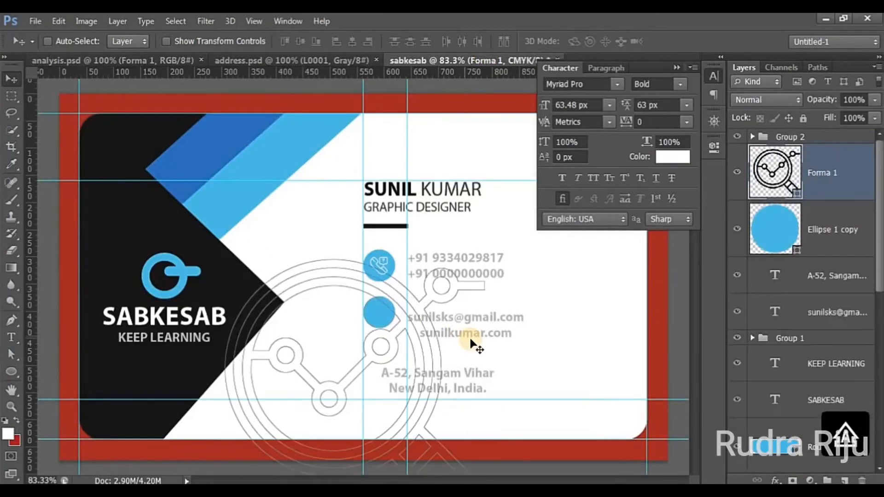
pyautogui.hotkey('ctrl', 't')
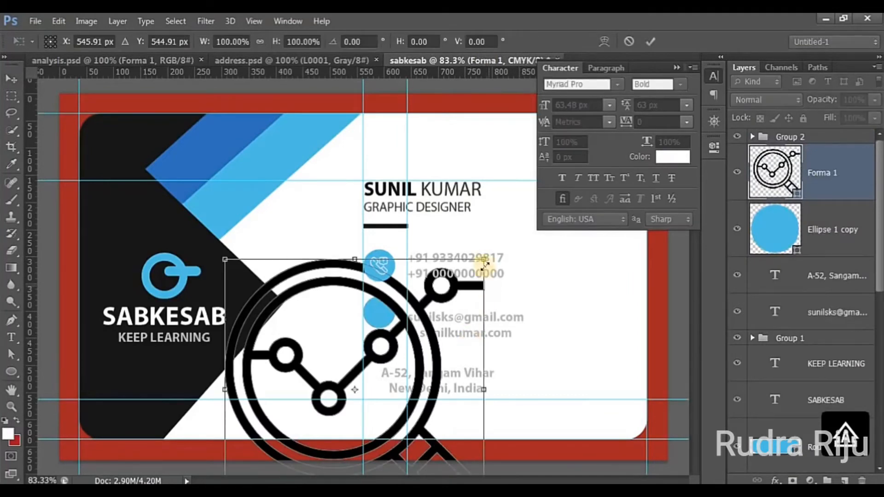
pyautogui.moveTo(485, 258); pyautogui.dragTo(442, 351)
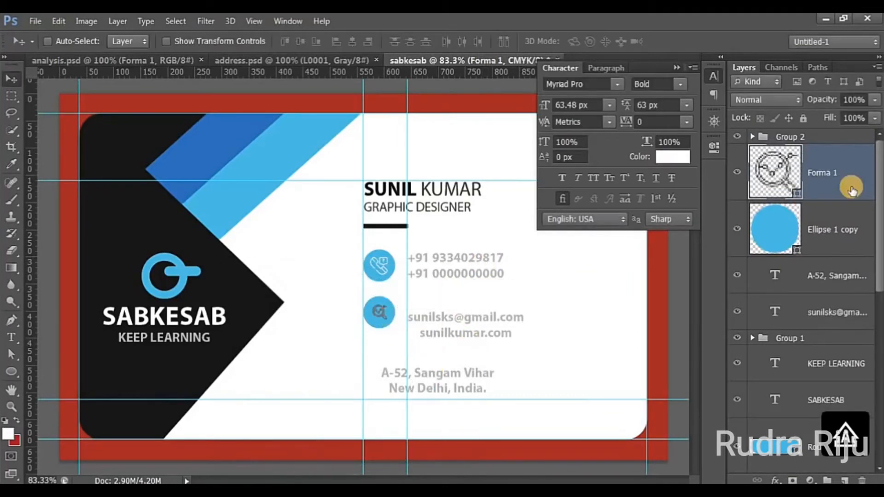
# - Fill the magnifier icon on the second blue circle with white
pyautogui.keyDown('shift'); pyautogui.click(836, 247); pyautogui.keyUp('shift')
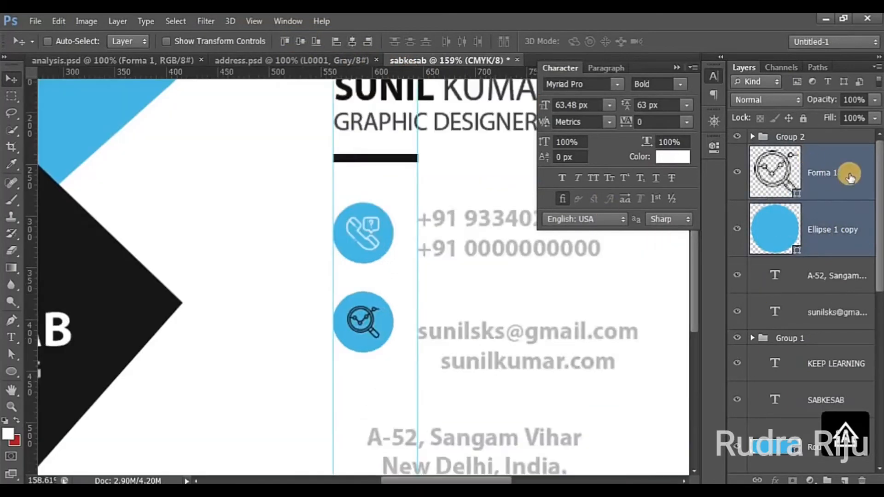
pyautogui.click(849, 174)
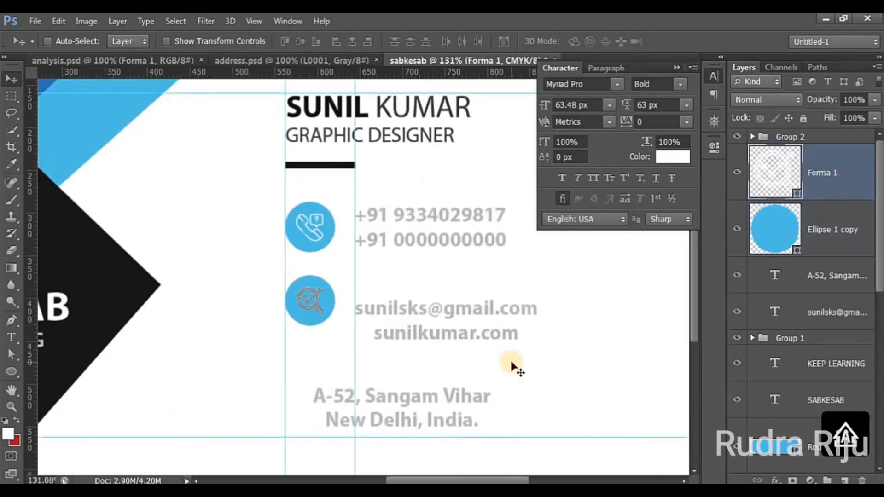
pyautogui.press('t')
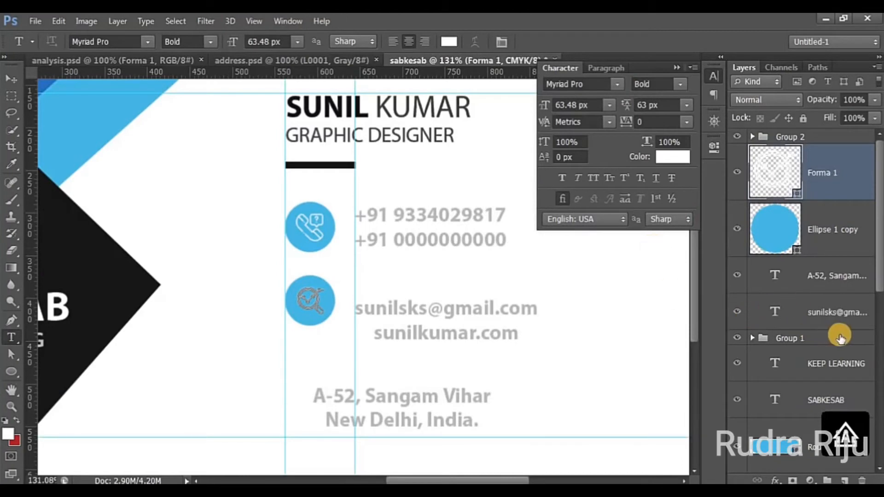
# - Left-align the e-mail and website text and place it at the vertical guide beside the second blue circle, vertically centred on that circle
pyautogui.click(847, 321)
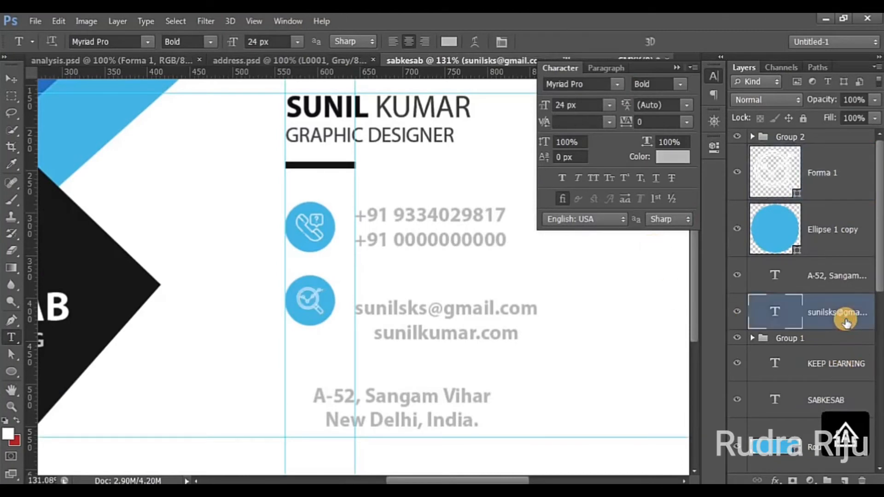
pyautogui.press('v')
pyautogui.moveTo(450, 323); pyautogui.dragTo(451, 300)
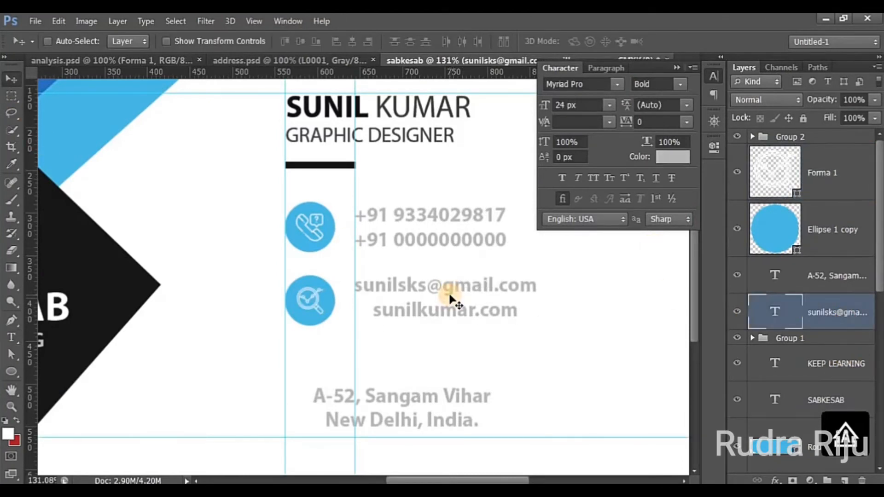
pyautogui.click(10, 340)
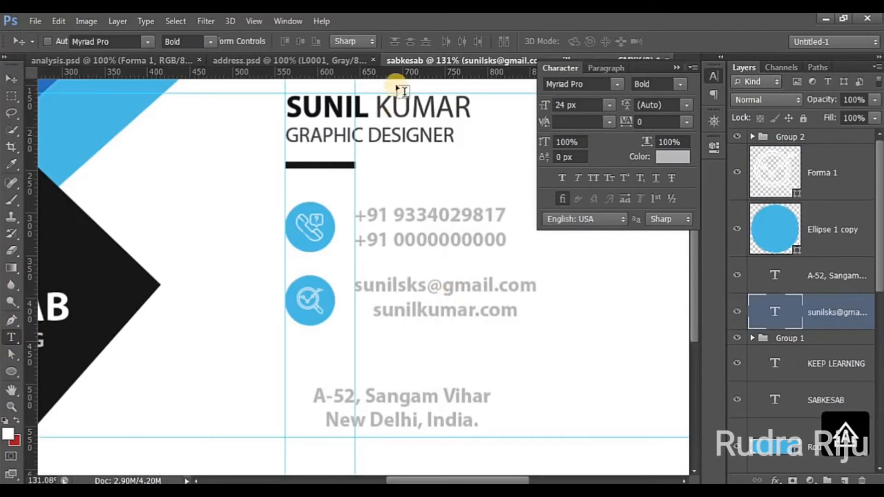
pyautogui.click(394, 42)
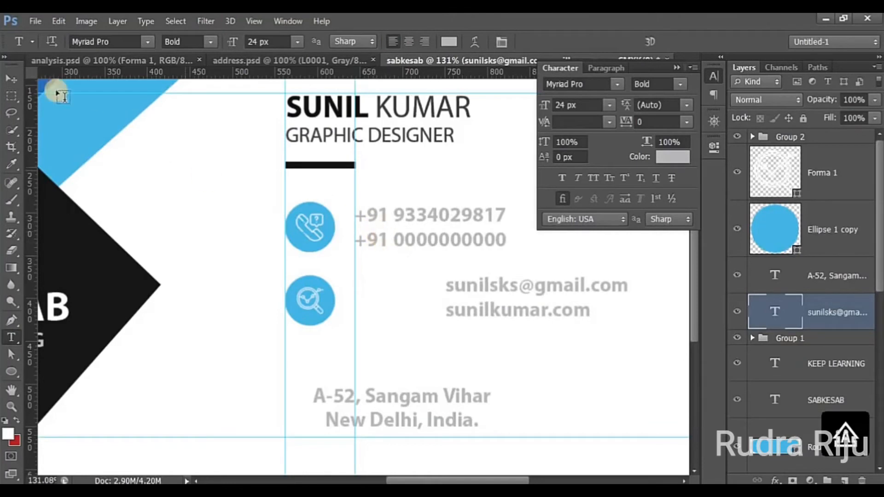
pyautogui.press('v')
pyautogui.moveTo(517, 297); pyautogui.dragTo(427, 296)
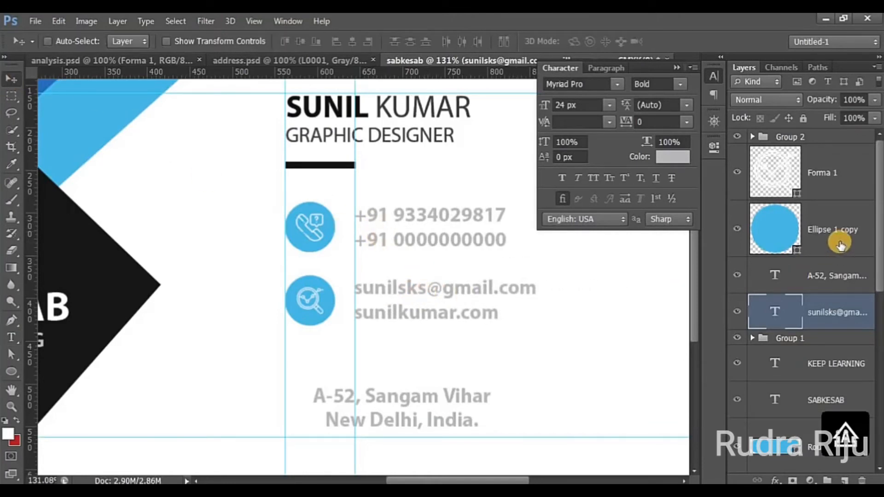
pyautogui.keyDown('ctrl'); pyautogui.click(840, 244); pyautogui.keyUp('ctrl')
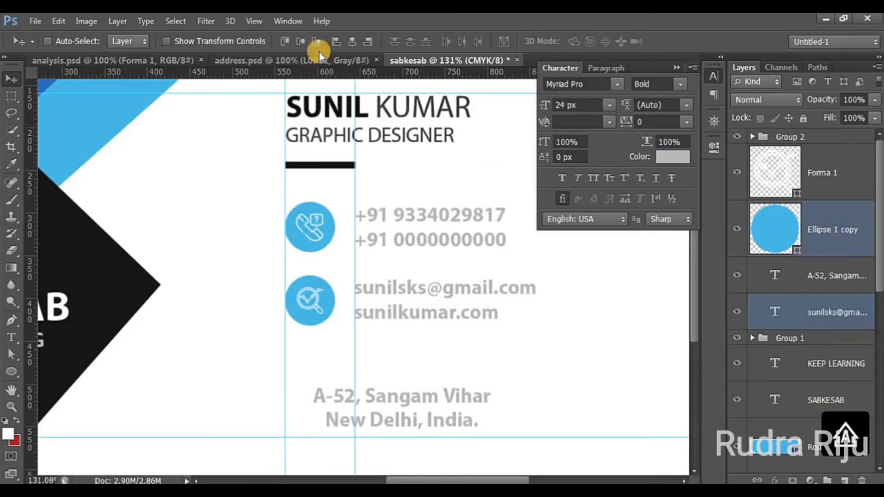
pyautogui.click(299, 42)
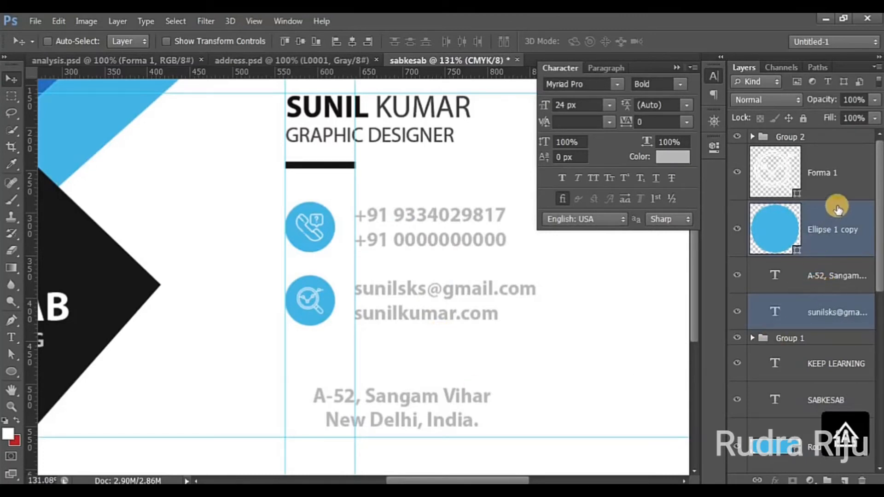
# - Group the magnifier icon, the second blue circle and the e-mail and website text, and name the group Website
pyautogui.keyDown('ctrl'); pyautogui.click(853, 174); pyautogui.keyUp('ctrl')
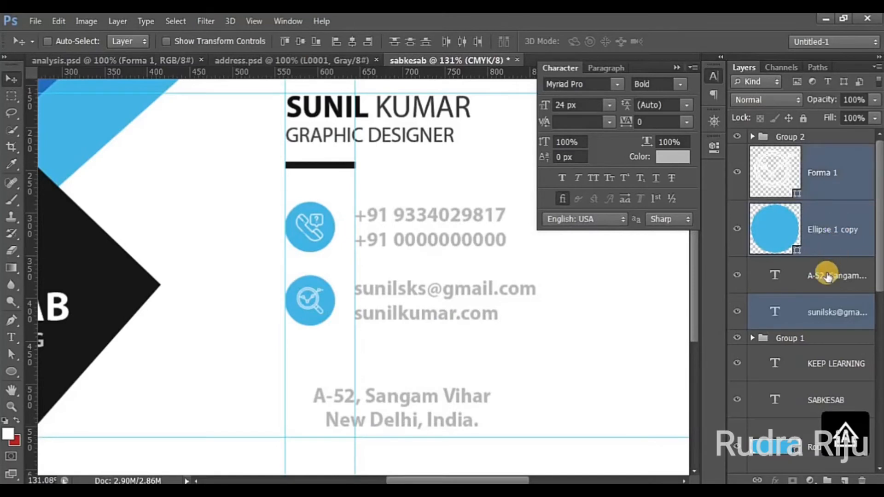
pyautogui.hotkey('ctrl', 'g')
pyautogui.doubleClick(788, 152)
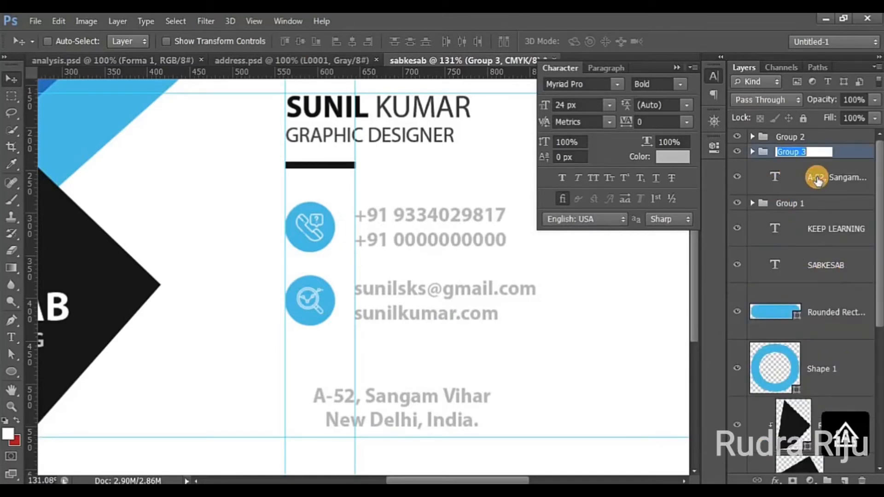
pyautogui.write('Website')
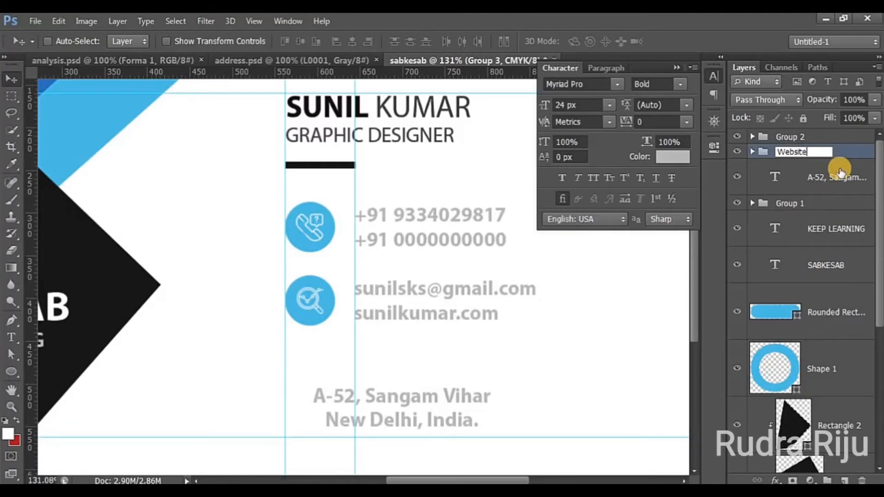
pyautogui.press('Return')
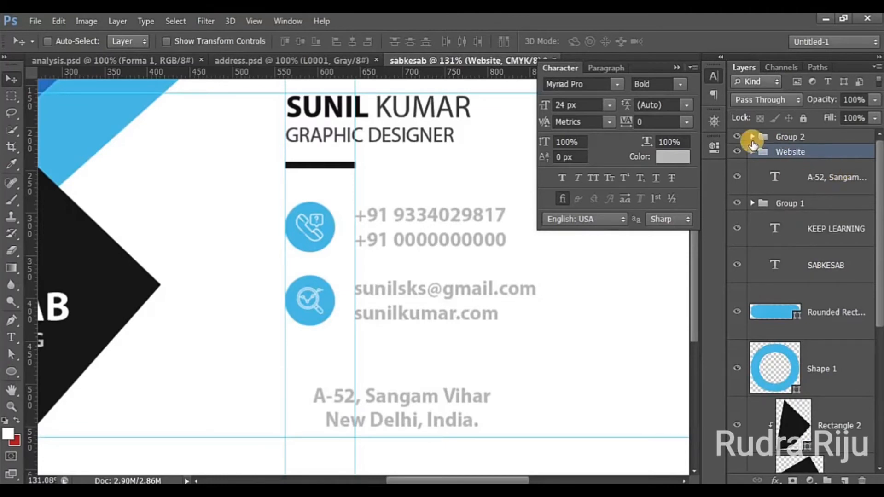
# - Rename the phone number group as Contact and the group holding the name and job title as Name
pyautogui.click(737, 136)
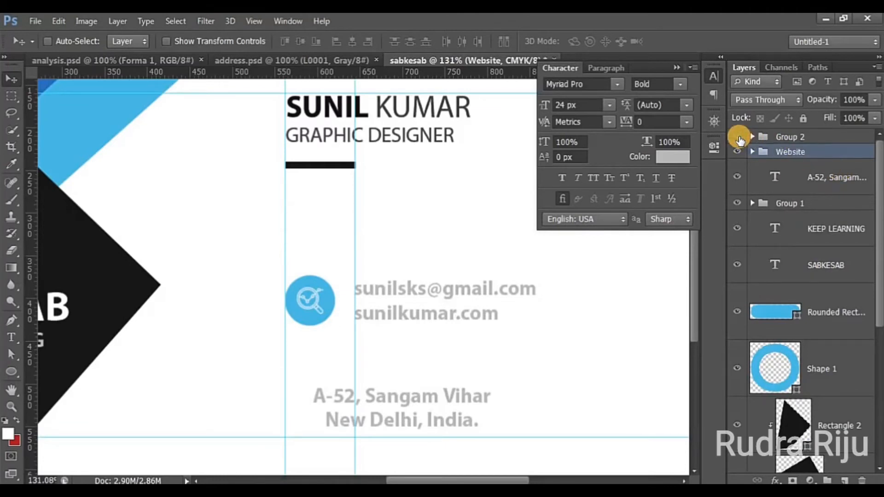
pyautogui.doubleClick(783, 137)
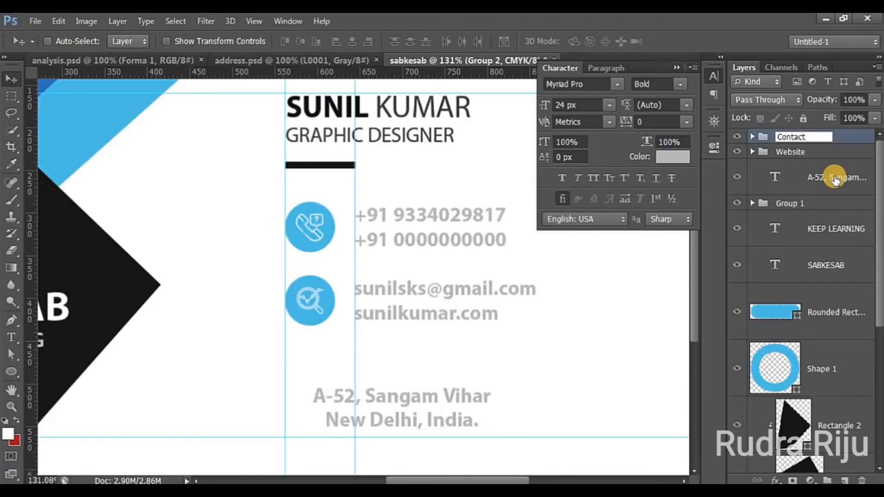
pyautogui.press('Return')
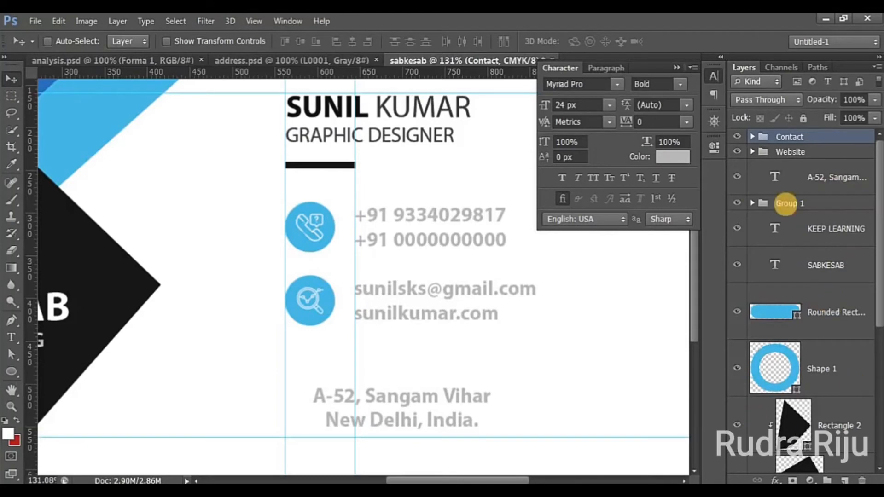
pyautogui.click(734, 202)
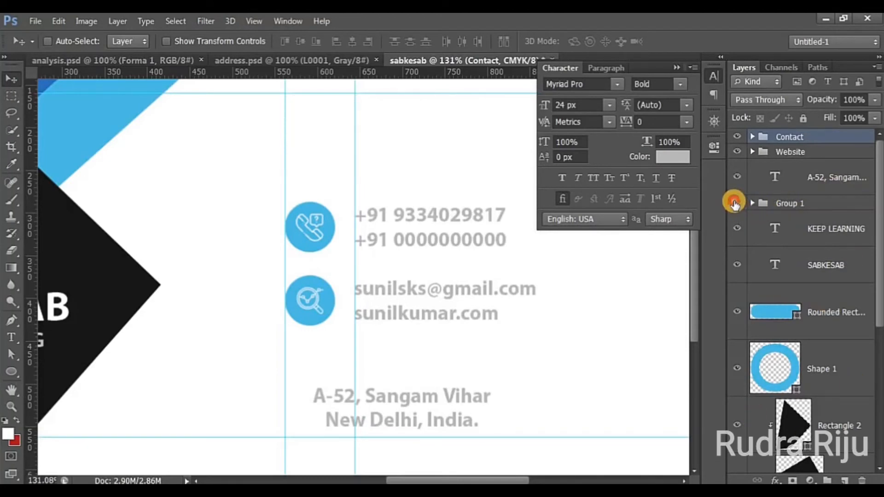
pyautogui.click(734, 202)
pyautogui.doubleClick(787, 202)
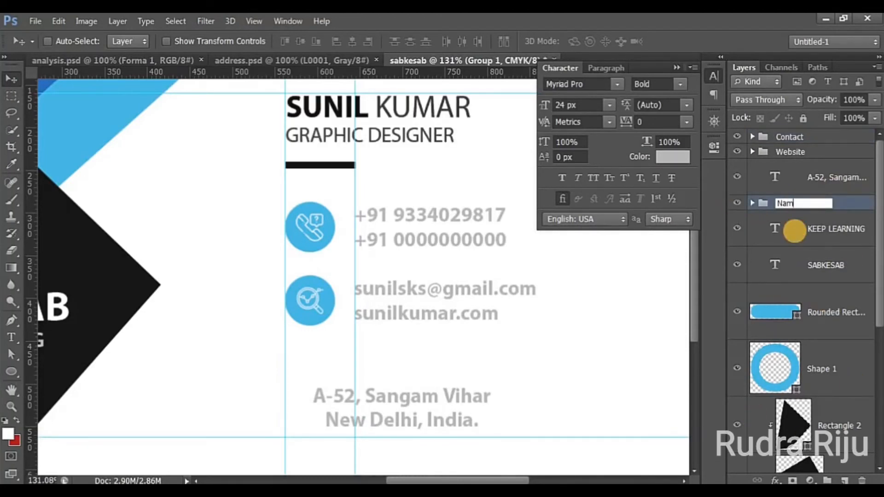
pyautogui.press('Return')
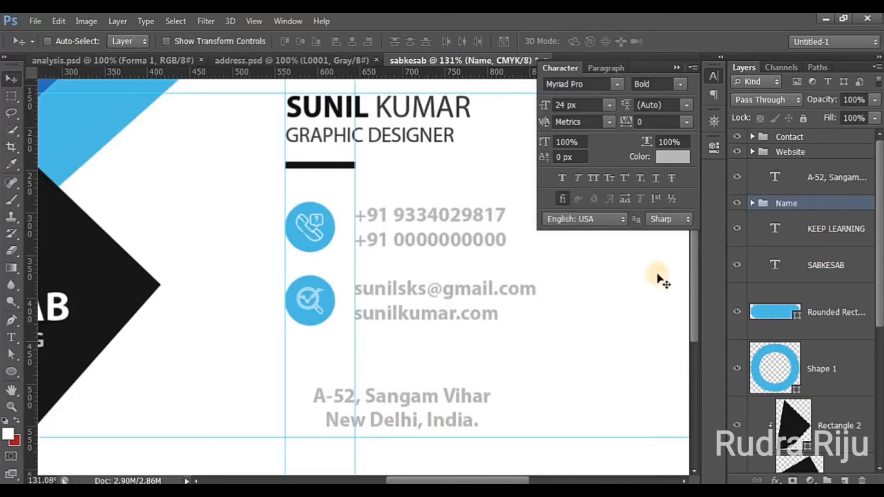
# - Duplicate the Website group's circle, take the copy's layer out of the group to just above the address text, and move it down beside the address
pyautogui.click(754, 158)
pyautogui.click(801, 244)
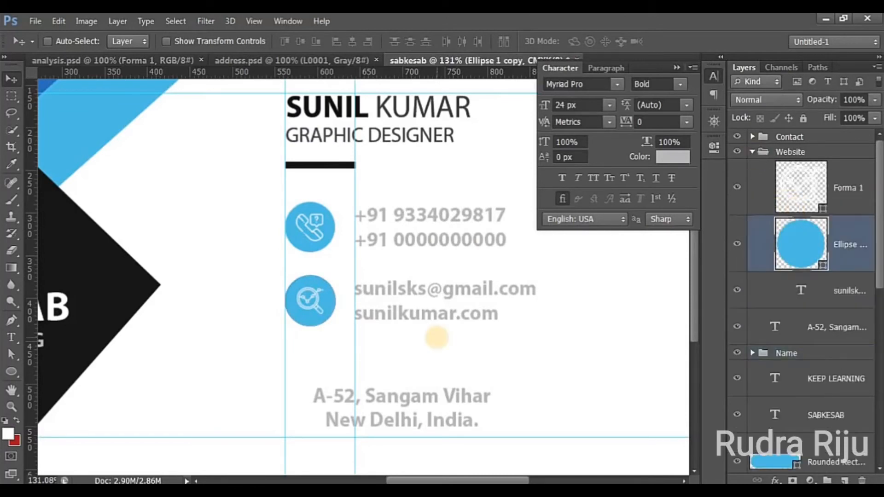
pyautogui.hotkey('ctrl', 'j')
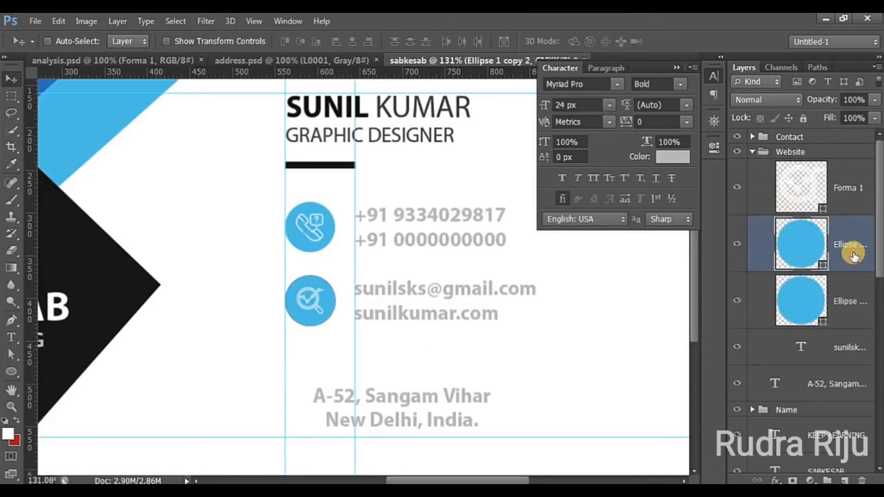
pyautogui.moveTo(853, 255); pyautogui.dragTo(836, 382)
pyautogui.click(752, 152)
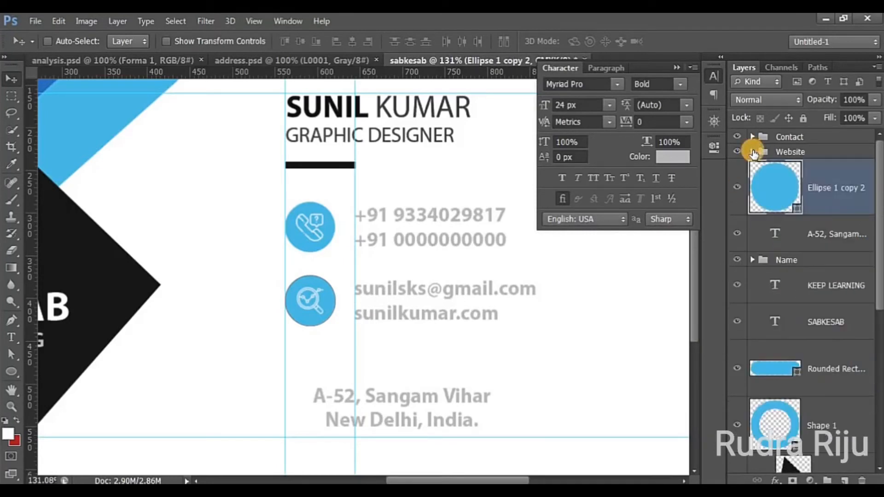
pyautogui.moveTo(319, 343); pyautogui.dragTo(329, 388)
# - Fill the third circle with the near-black colour 161616 sampled from the card's dark shape
pyautogui.click(18, 435)
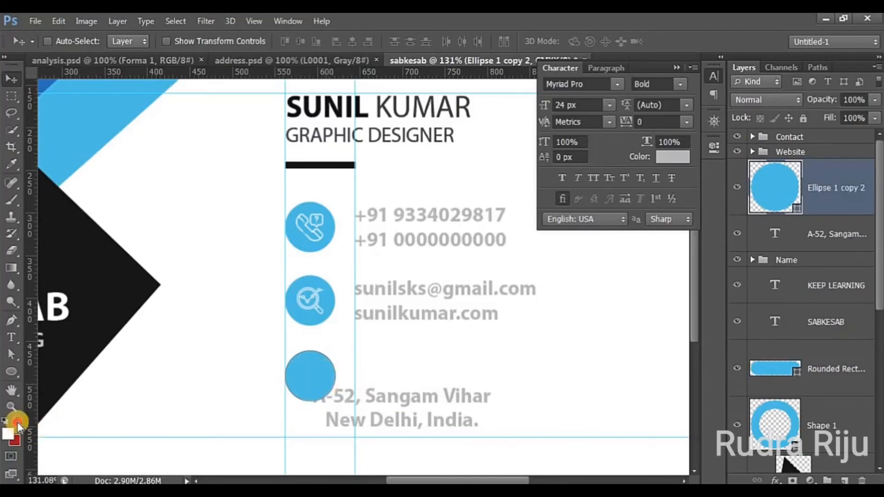
pyautogui.click(107, 280)
pyautogui.click(805, 105)
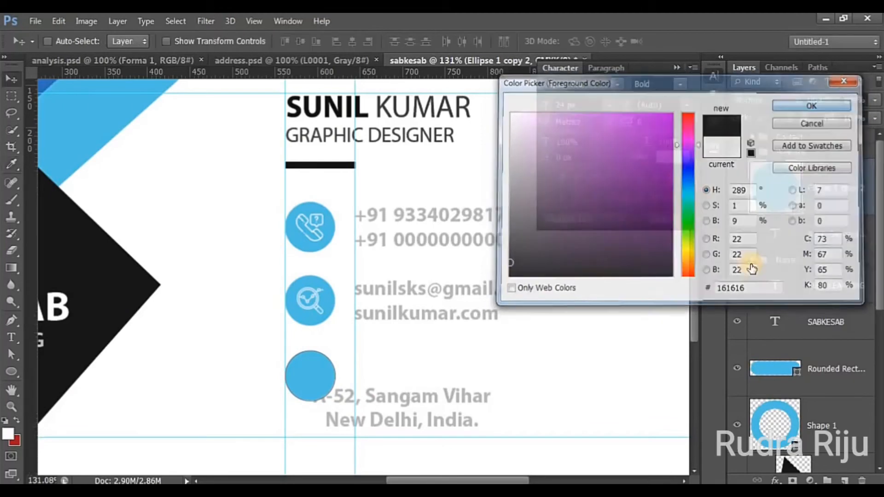
pyautogui.hotkey('alt', 'BackSpace')
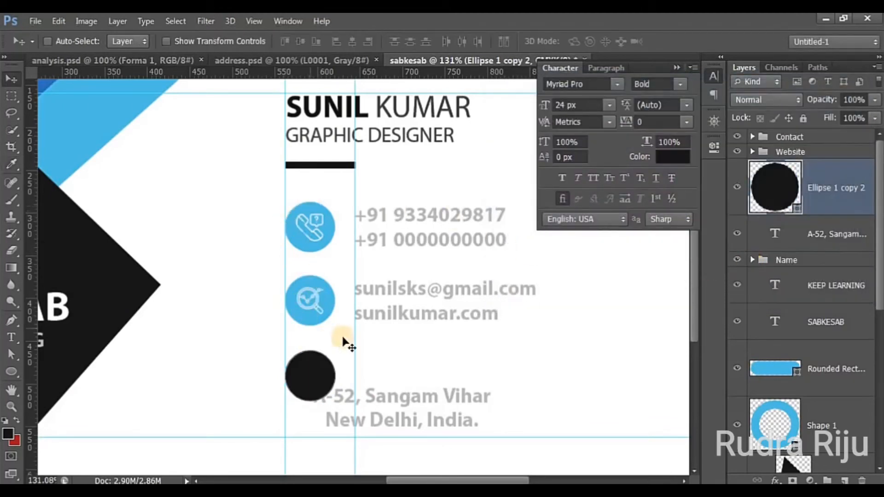
# - Copy the location pin icon from address.psd into the card and scale it down to about 14% over the black circle
pyautogui.scroll(-5, 405, 359)
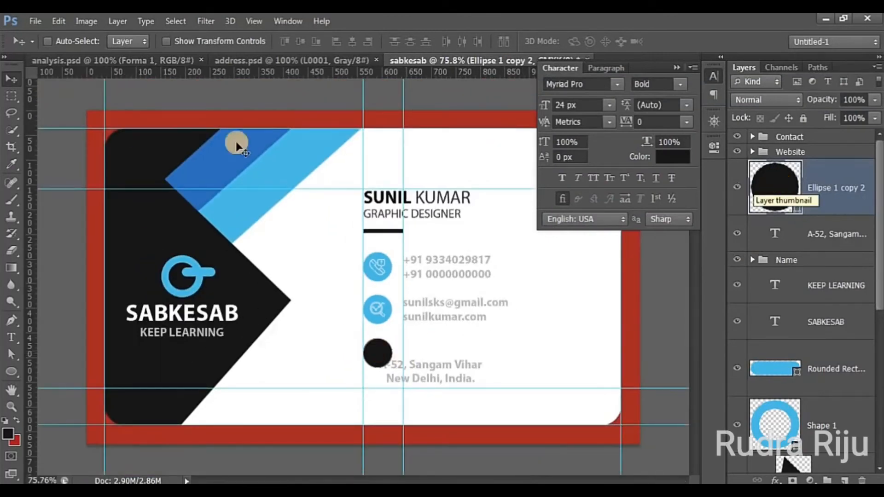
pyautogui.click(245, 61)
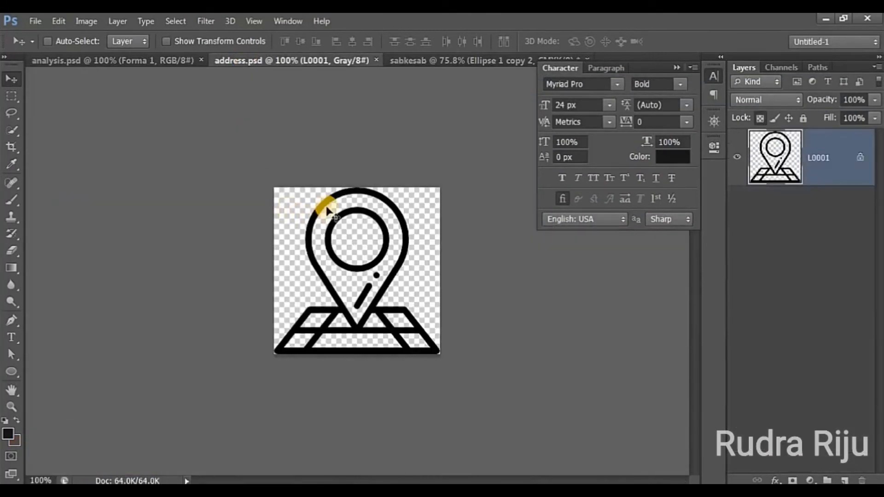
pyautogui.moveTo(324, 203); pyautogui.dragTo(458, 55)
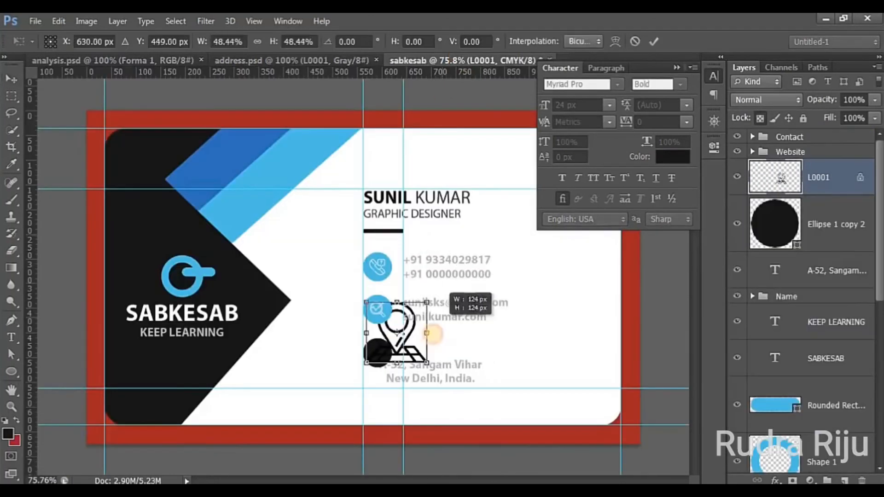
pyautogui.moveTo(438, 329); pyautogui.dragTo(405, 366)
pyautogui.click(654, 42)
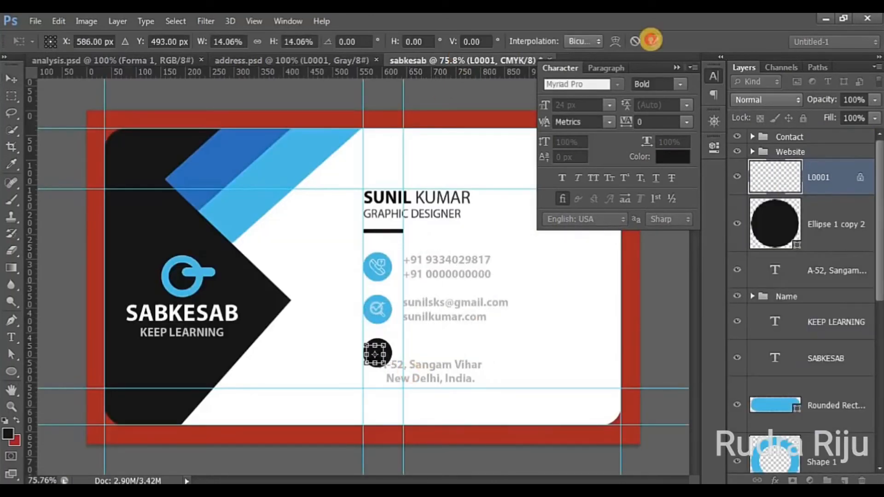
# - Fill the location pin icon with white and centre it horizontally with the black circle
pyautogui.click(8, 433)
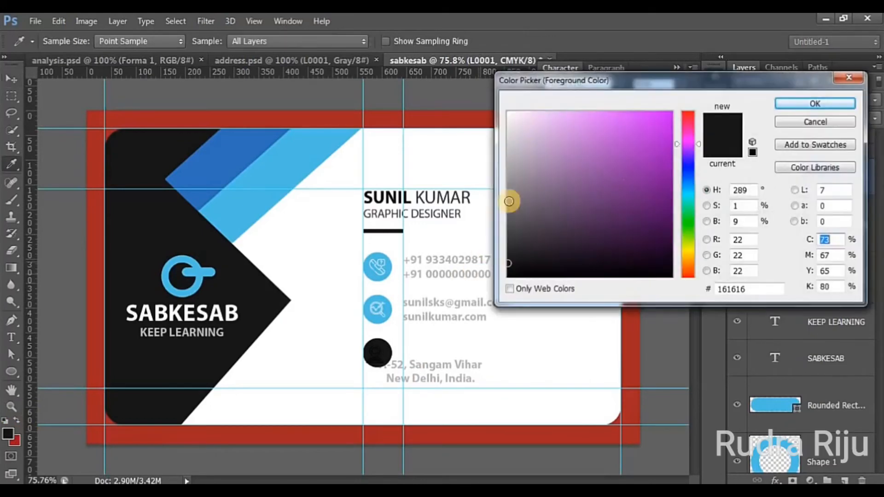
pyautogui.click(509, 113)
pyautogui.click(818, 104)
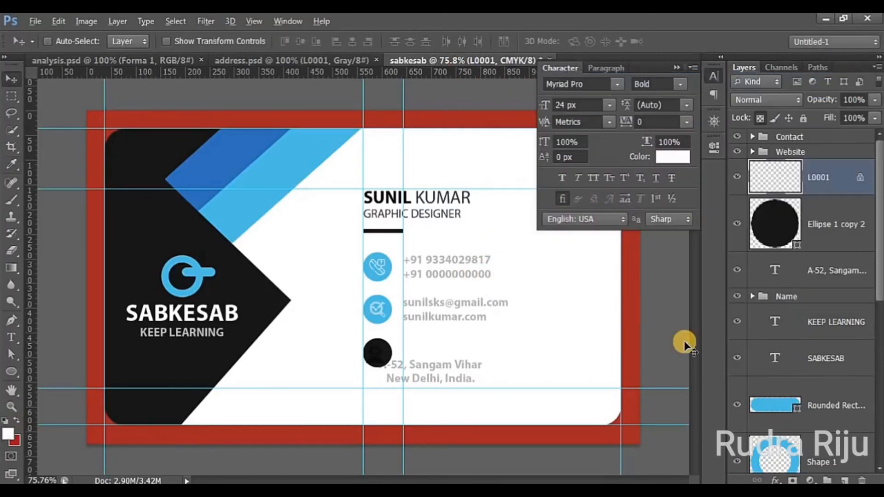
pyautogui.keyDown('shift'); pyautogui.click(834, 232); pyautogui.keyUp('shift')
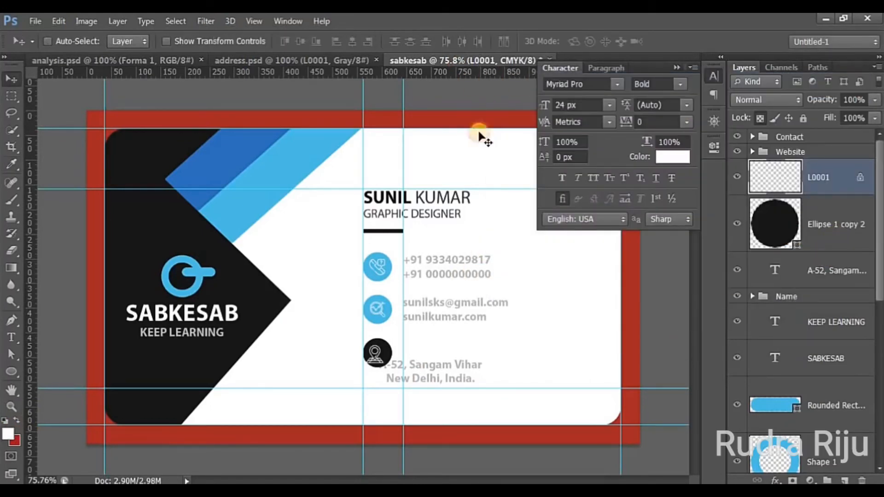
pyautogui.click(352, 41)
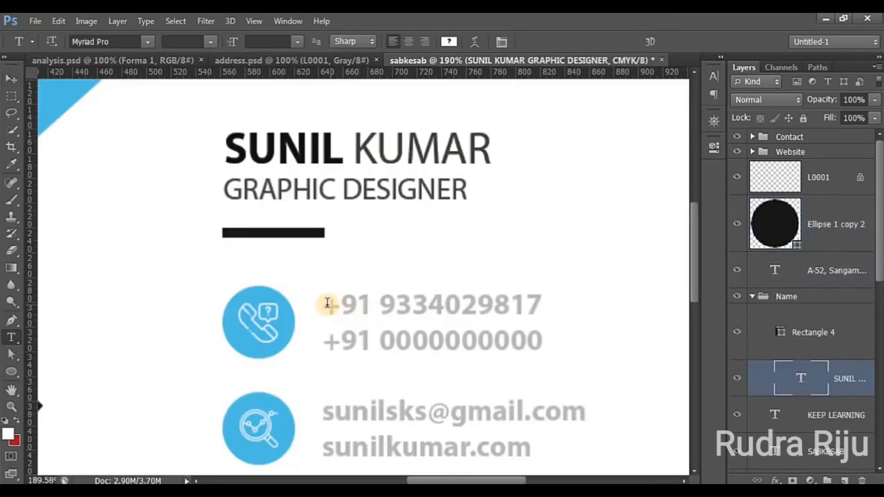
# - Set the text colour of both phone number lines to the dark grey 535151 sampled from the job title
pyautogui.moveTo(327, 304); pyautogui.dragTo(546, 341)
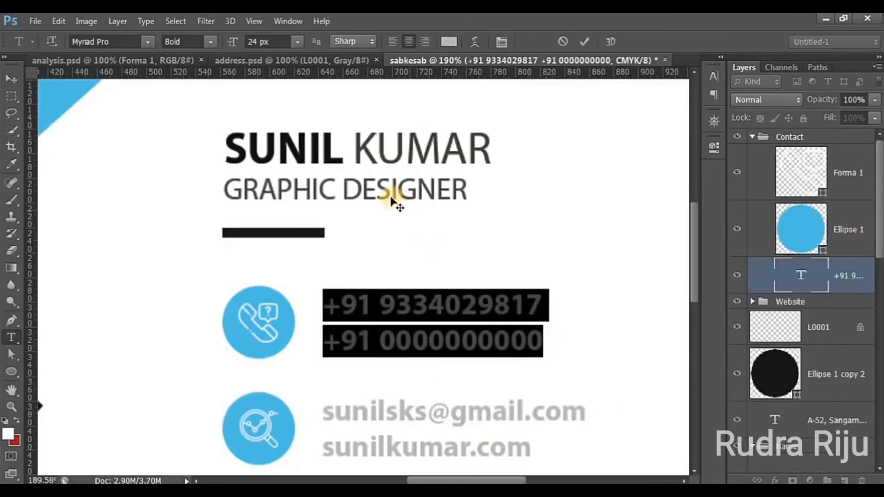
pyautogui.click(708, 76)
pyautogui.click(669, 154)
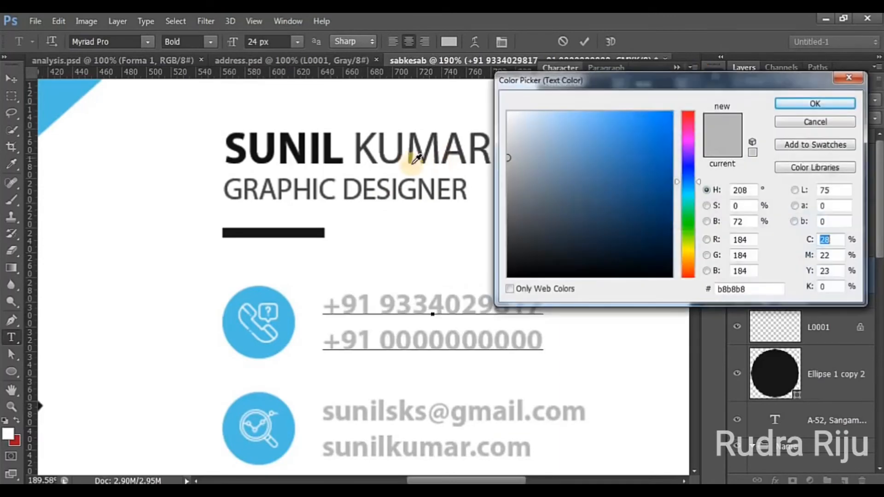
pyautogui.click(348, 179)
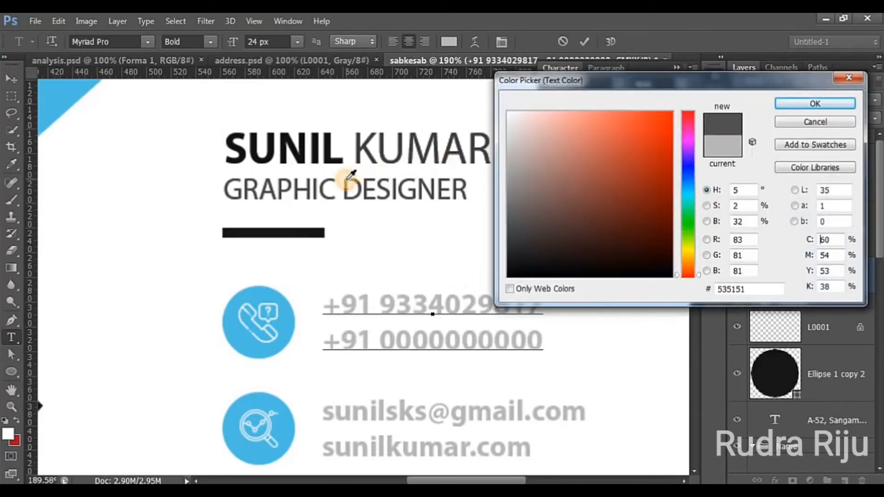
pyautogui.click(797, 105)
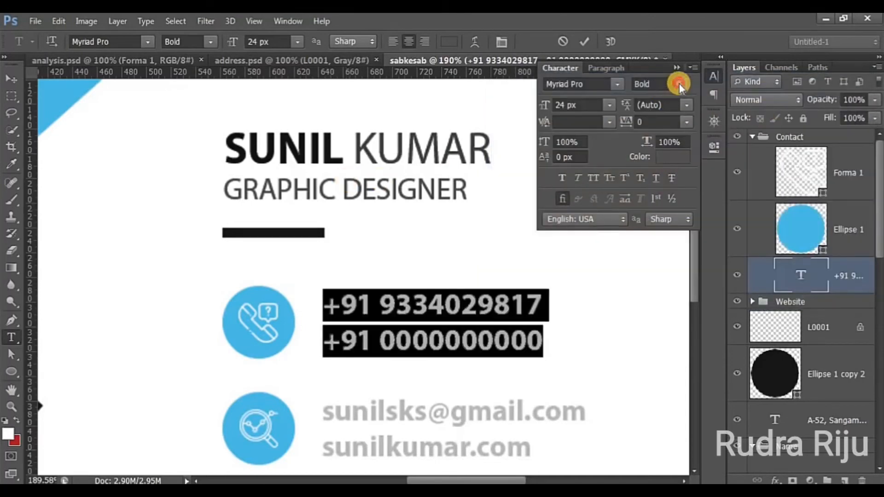
# - Set the font style of both phone number lines to Myriad Pro Regular
pyautogui.click(680, 85)
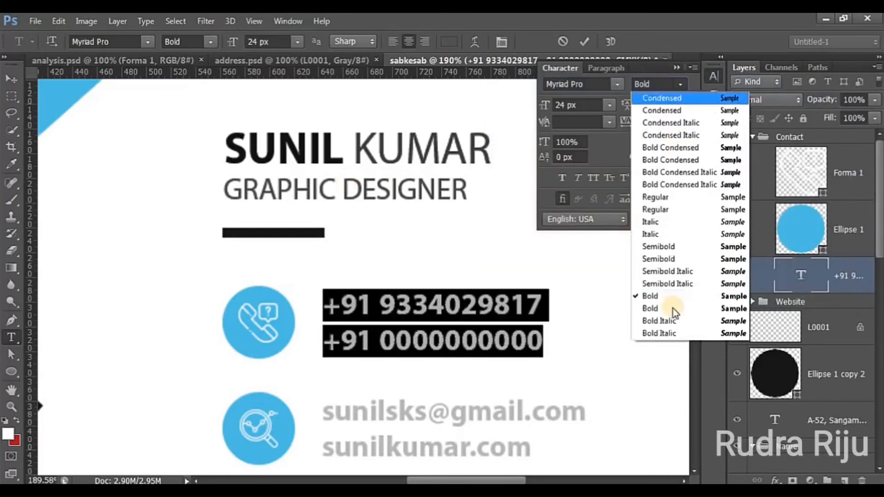
pyautogui.click(674, 203)
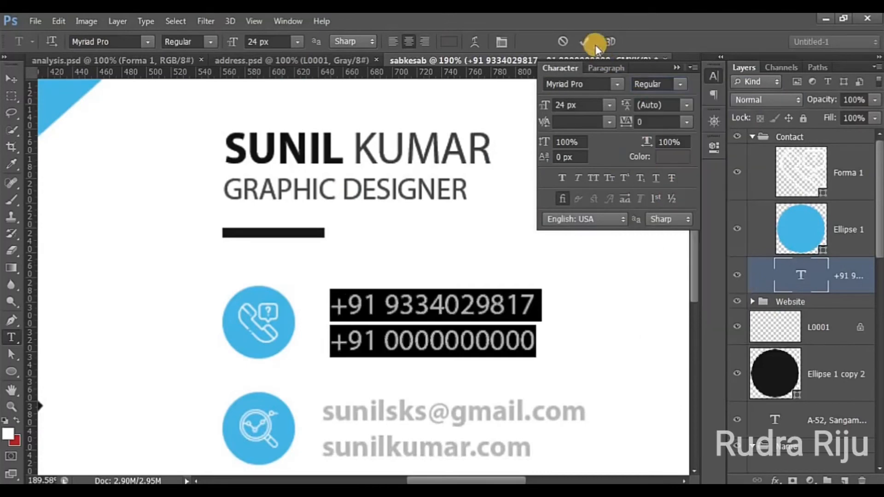
pyautogui.click(631, 286)
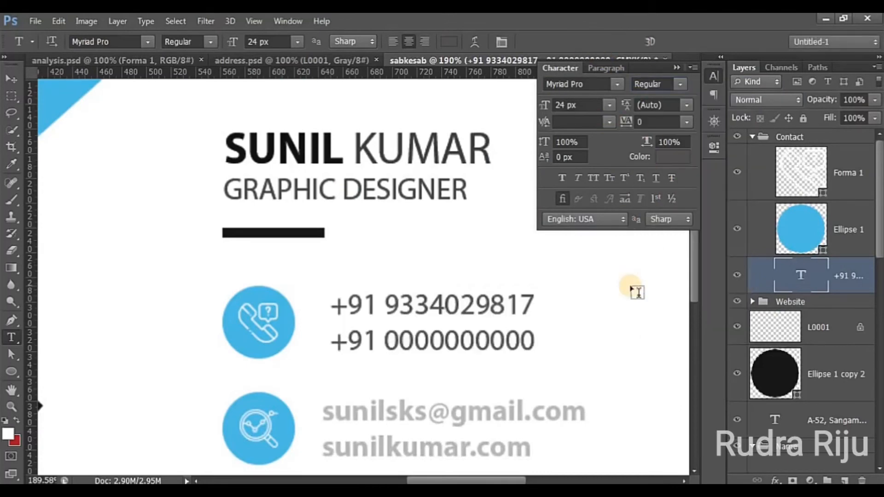
# - Recolour the e-mail and website lines with the dark grey sampled from the surname in the heading and set them to Regular
pyautogui.scroll(-3, 392, 344)
pyautogui.moveTo(328, 349); pyautogui.dragTo(552, 389)
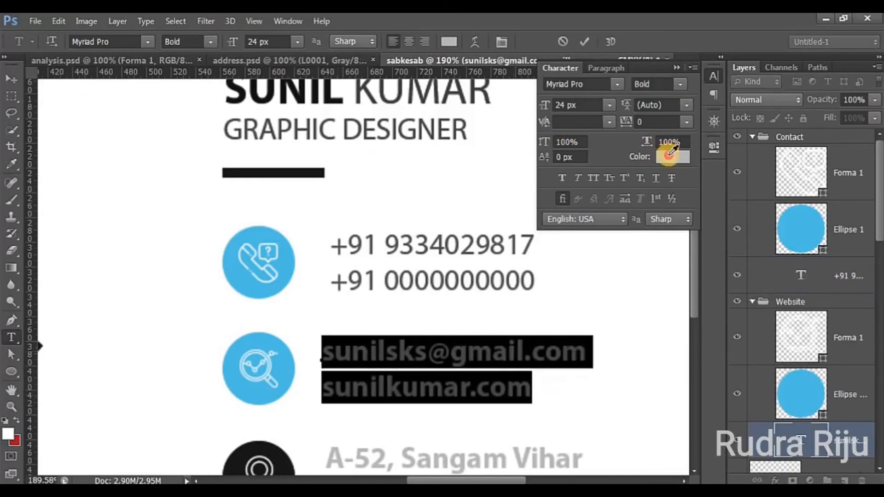
pyautogui.click(672, 153)
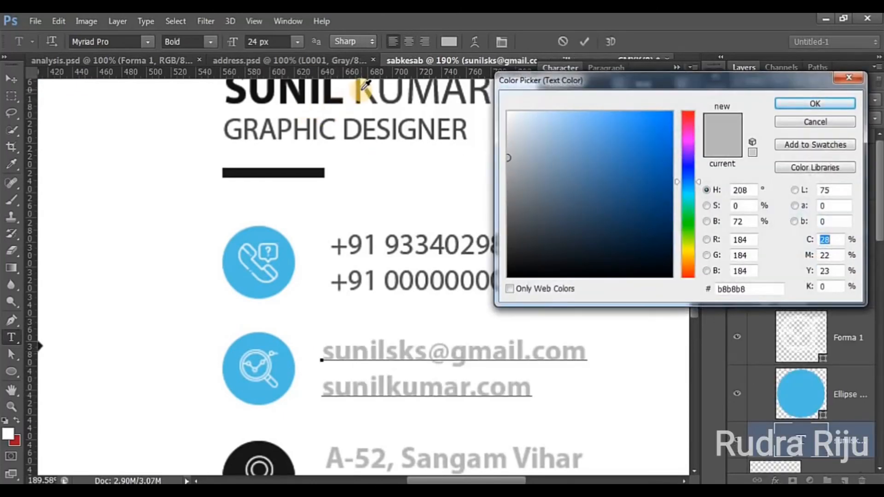
pyautogui.click(365, 83)
pyautogui.press('Return')
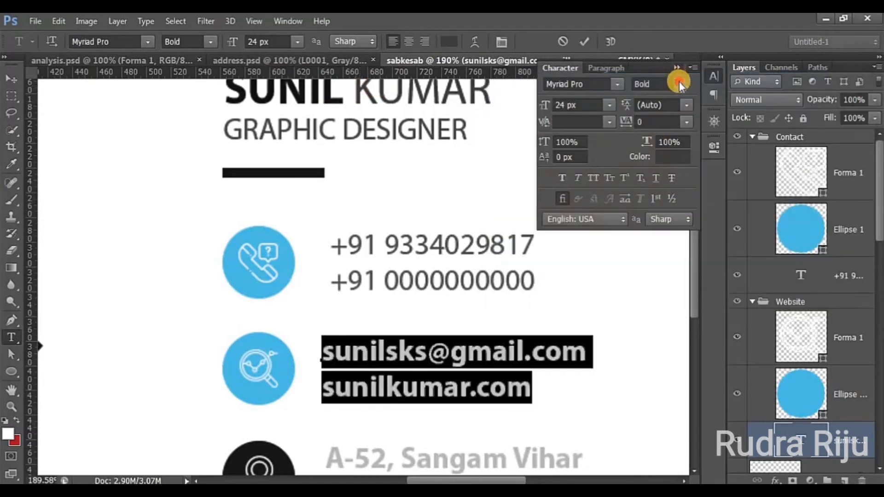
pyautogui.click(680, 84)
pyautogui.click(680, 196)
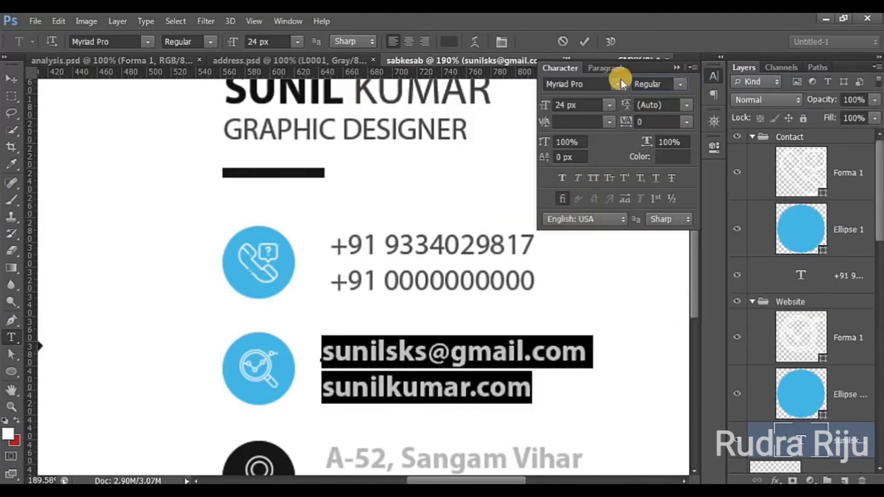
pyautogui.click(584, 41)
# - Restyle the two address lines in matching dark grey Regular and collect the address text, circle and icon in a group named Address
pyautogui.scroll(-1, 418, 398)
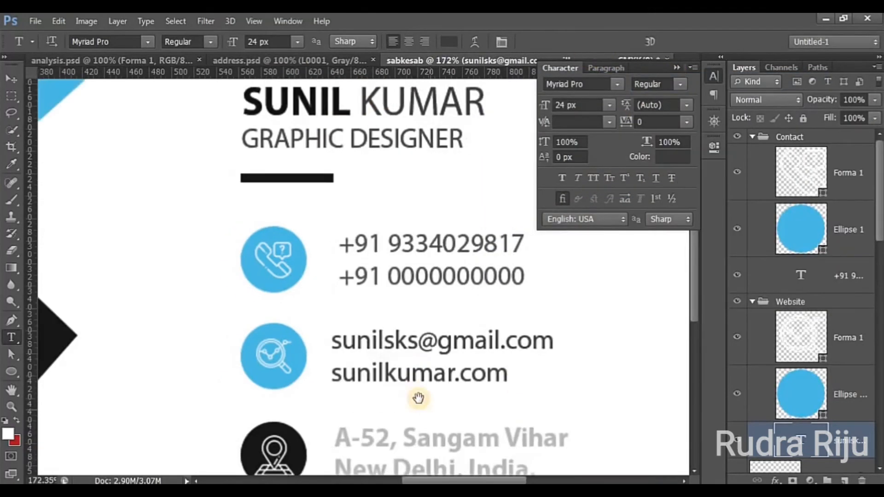
pyautogui.moveTo(418, 398); pyautogui.dragTo(404, 377)
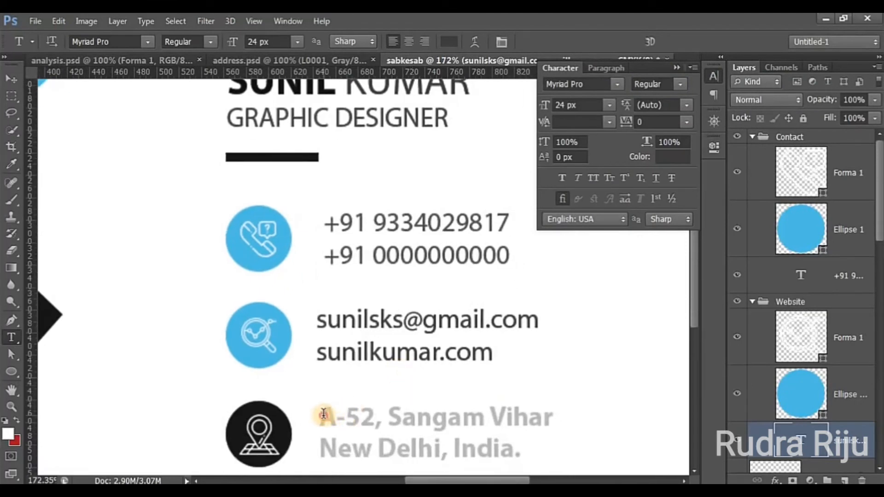
pyautogui.moveTo(324, 415); pyautogui.dragTo(540, 454)
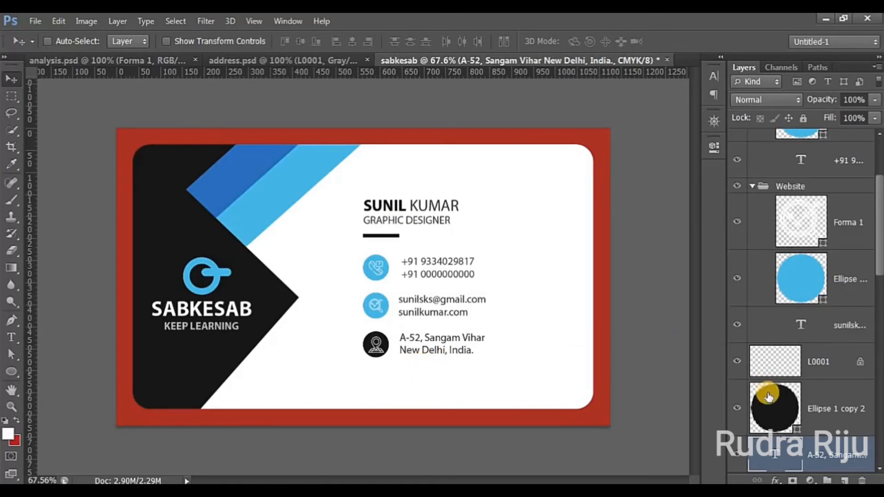
pyautogui.scroll(-5, 769, 396)
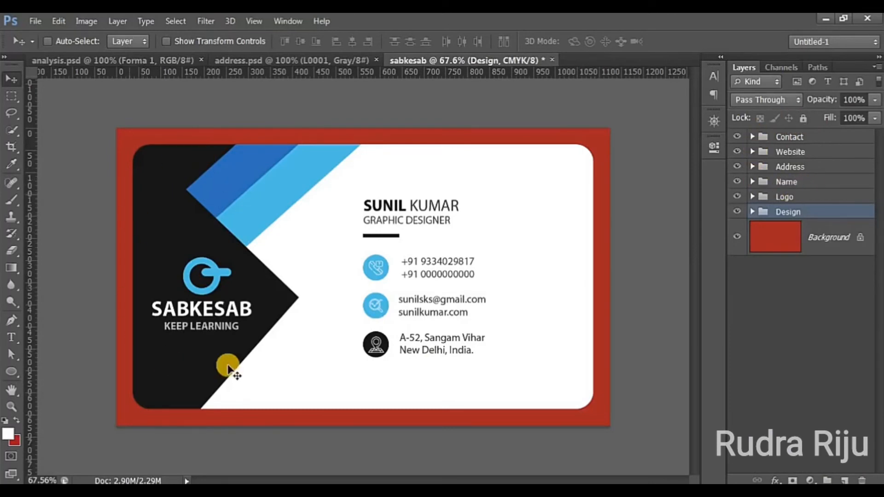
# - Toggle the visibility of the Design, Logo, Website and Contact groups to check what each one contains
pyautogui.click(736, 213)
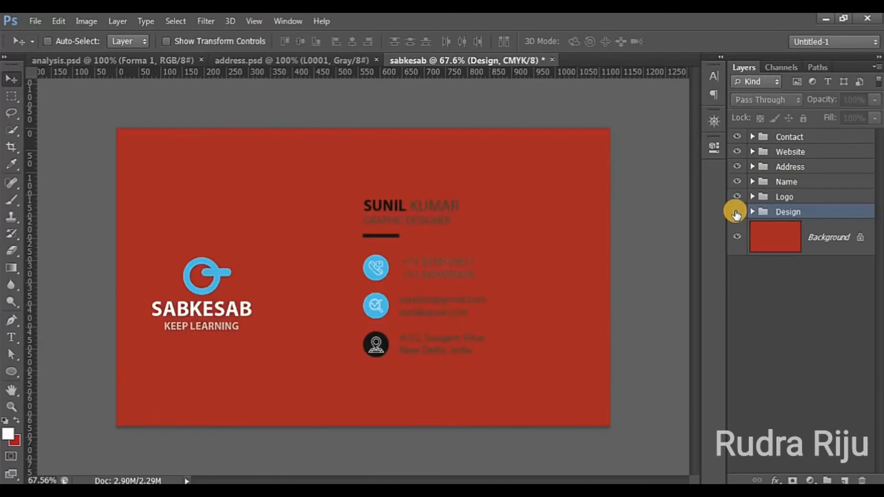
pyautogui.click(737, 212)
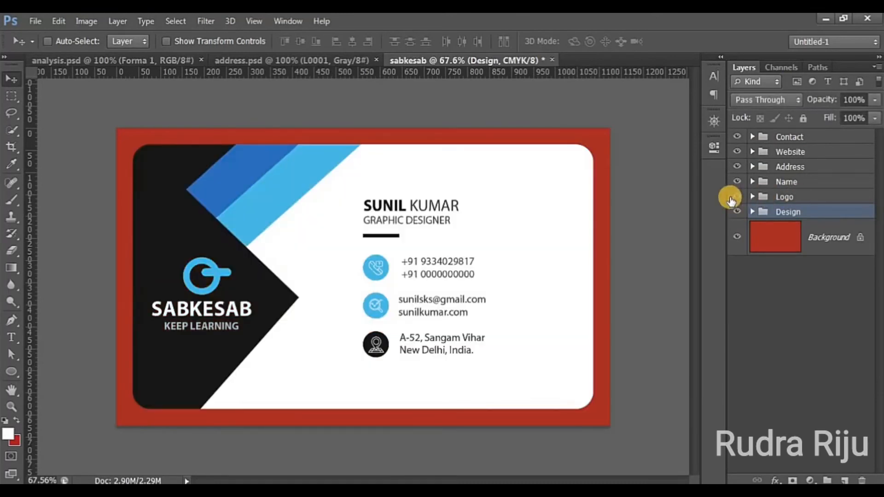
pyautogui.click(734, 199)
pyautogui.click(734, 199)
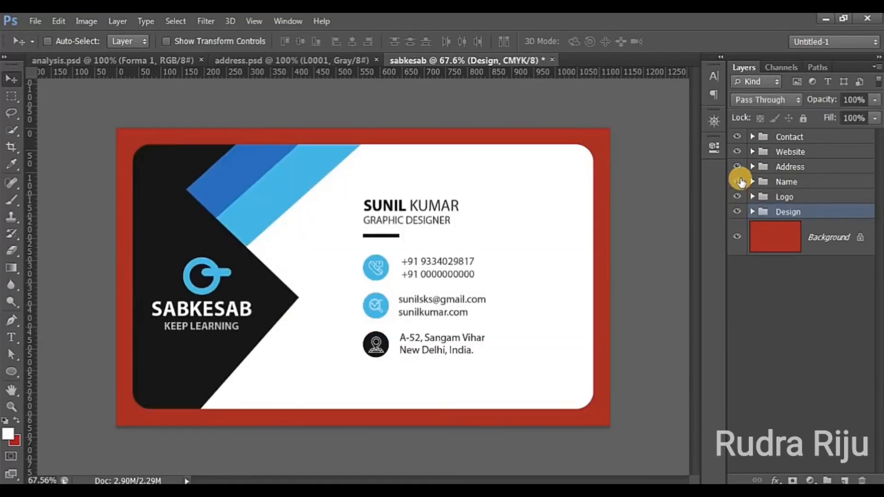
pyautogui.click(737, 153)
pyautogui.click(737, 148)
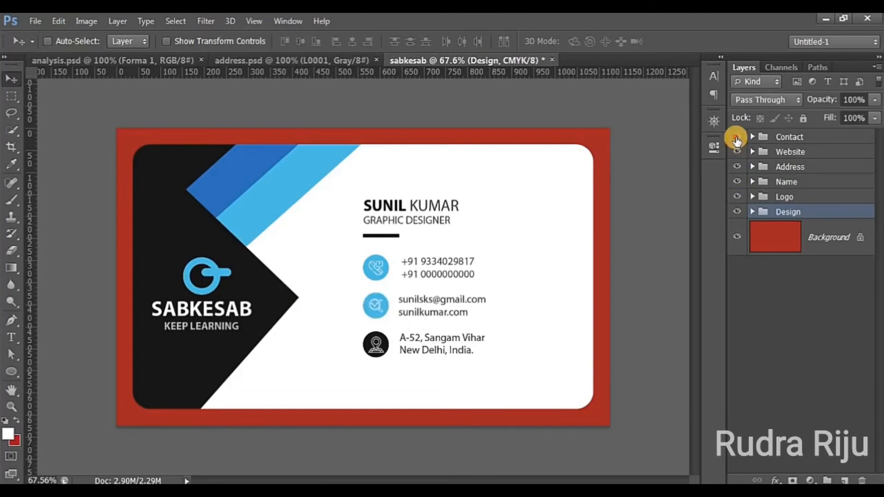
pyautogui.click(737, 139)
pyautogui.click(737, 139)
# - Group the Name, Address, Website and Contact groups together and scale the combined group up to about 115%
pyautogui.click(812, 183)
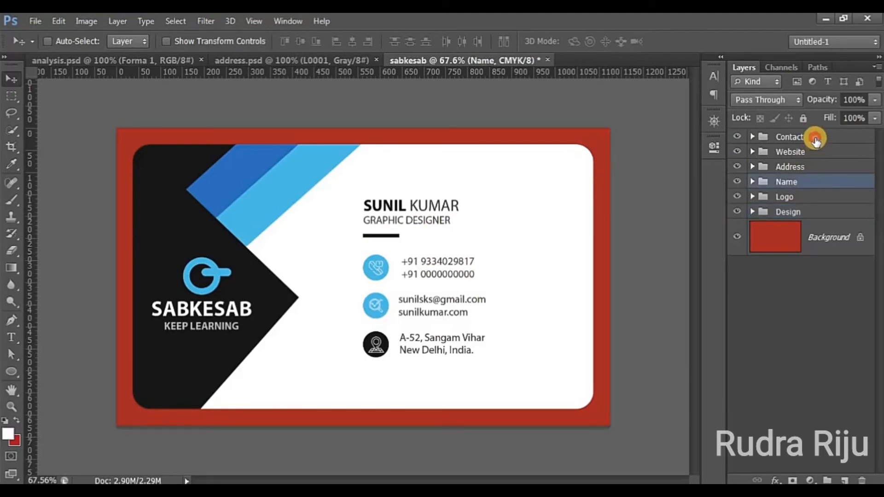
pyautogui.keyDown('shift'); pyautogui.click(816, 139); pyautogui.keyUp('shift')
pyautogui.hotkey('ctrl', 'g')
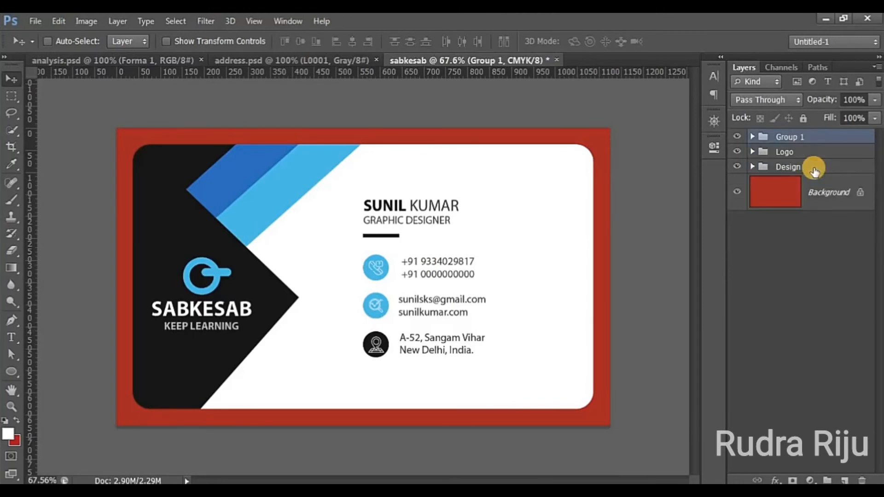
pyautogui.hotkey('ctrl', 't')
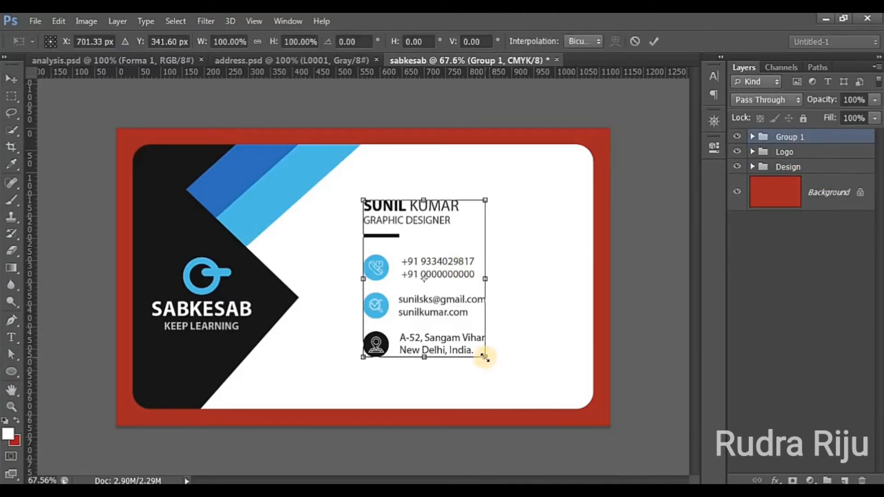
pyautogui.moveTo(485, 357); pyautogui.dragTo(506, 382)
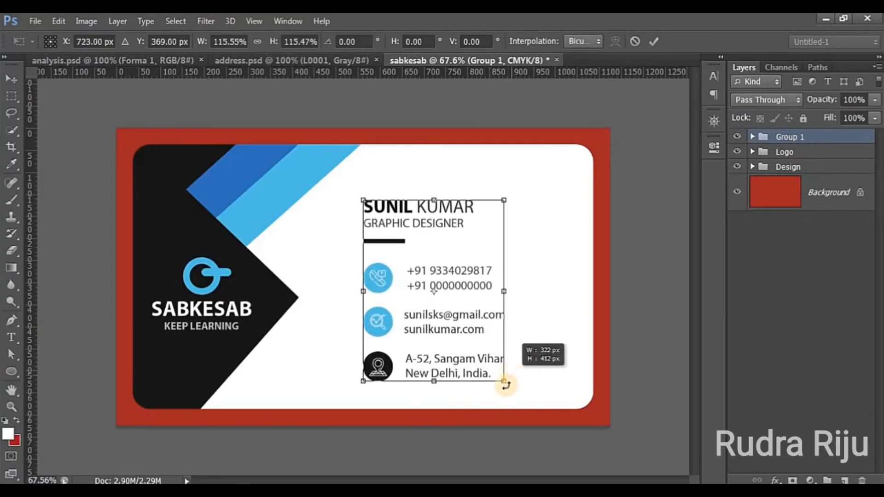
pyautogui.click(654, 41)
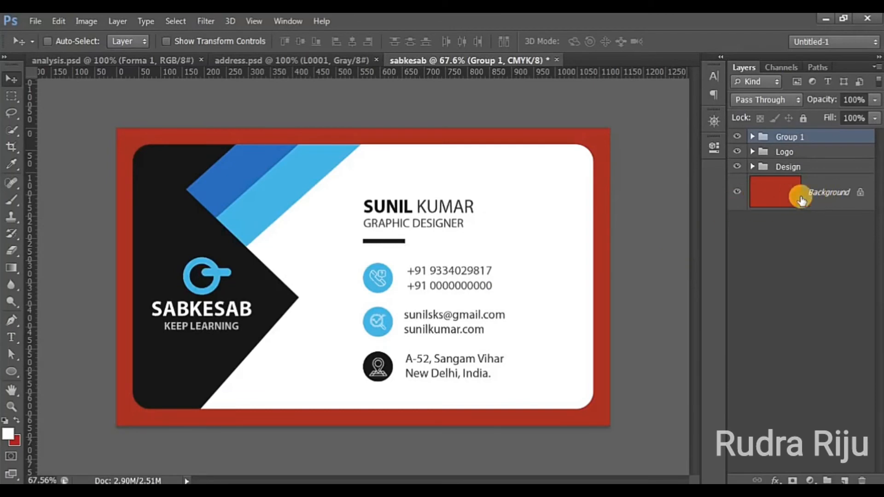
# - Hide the red Background layer and save the card to the Desktop as sabkesab.psd with layers
pyautogui.click(737, 192)
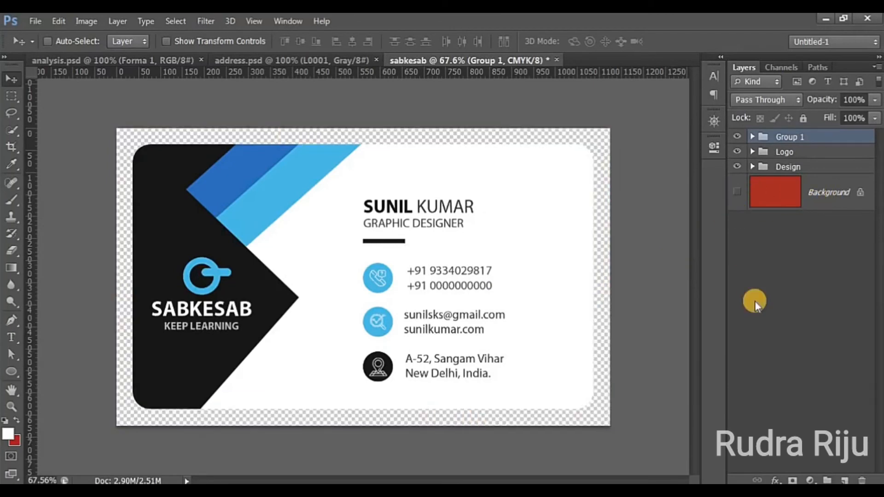
pyautogui.click(30, 21)
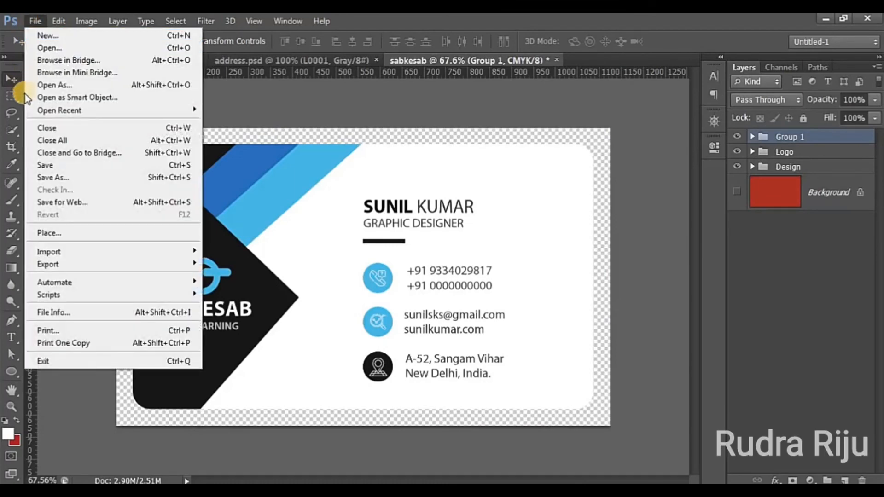
pyautogui.click(53, 179)
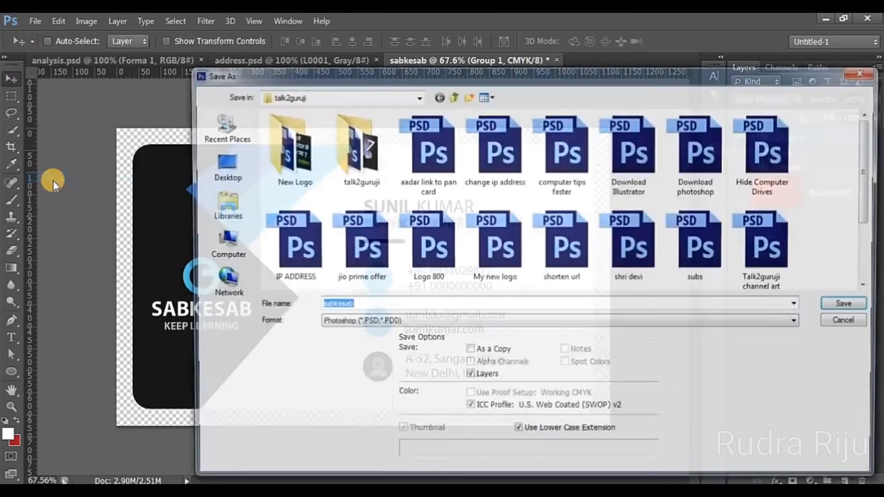
pyautogui.click(234, 169)
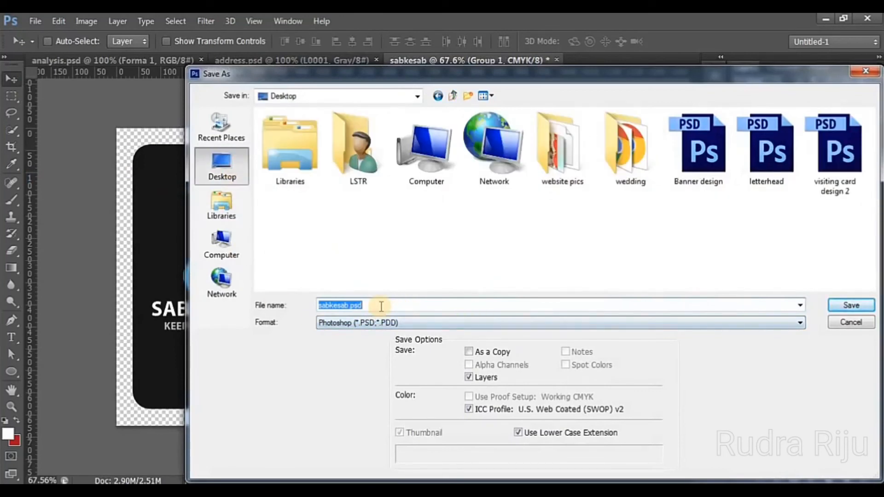
pyautogui.click(848, 305)
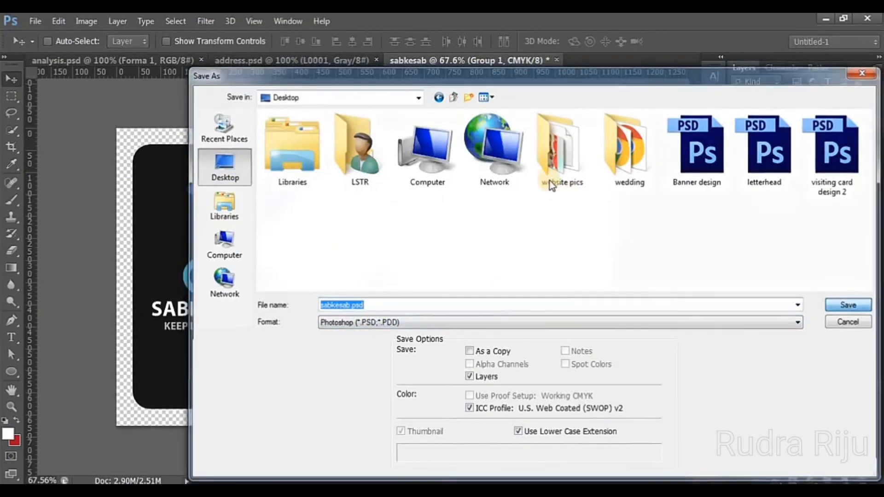
pyautogui.press('Return')
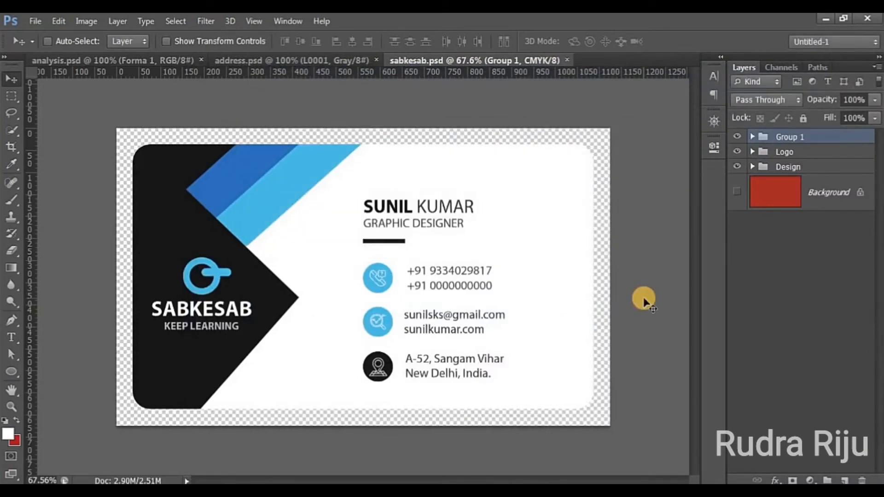
# - Save a JPEG copy of the card to the Desktop as sabkesab.jpg
pyautogui.hotkey('shift', 'ctrl', 's')
pyautogui.click(396, 324)
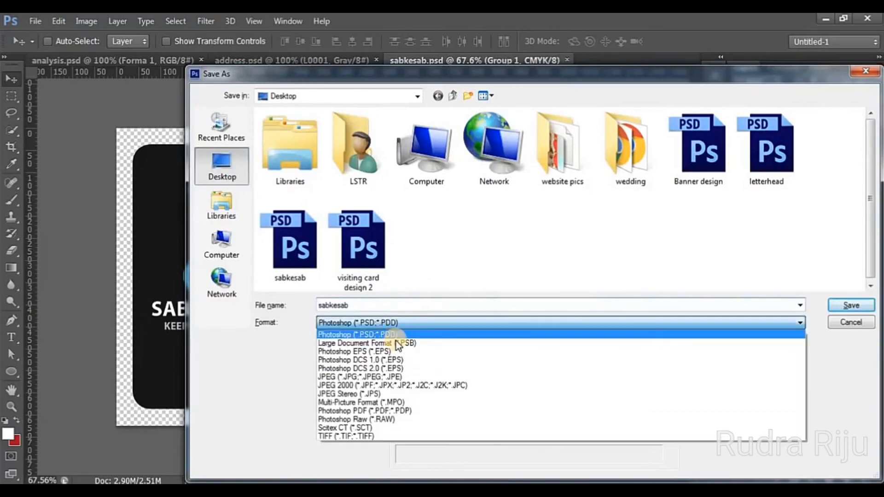
pyautogui.click(350, 377)
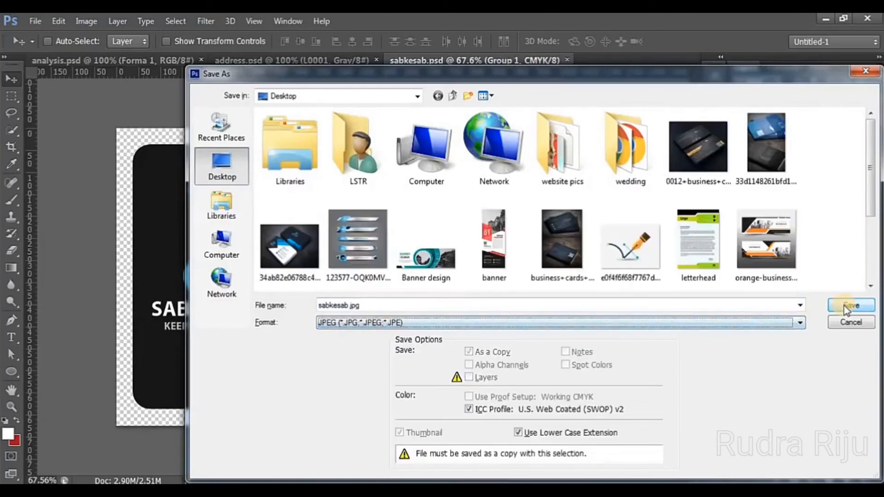
pyautogui.click(850, 306)
pyautogui.click(468, 166)
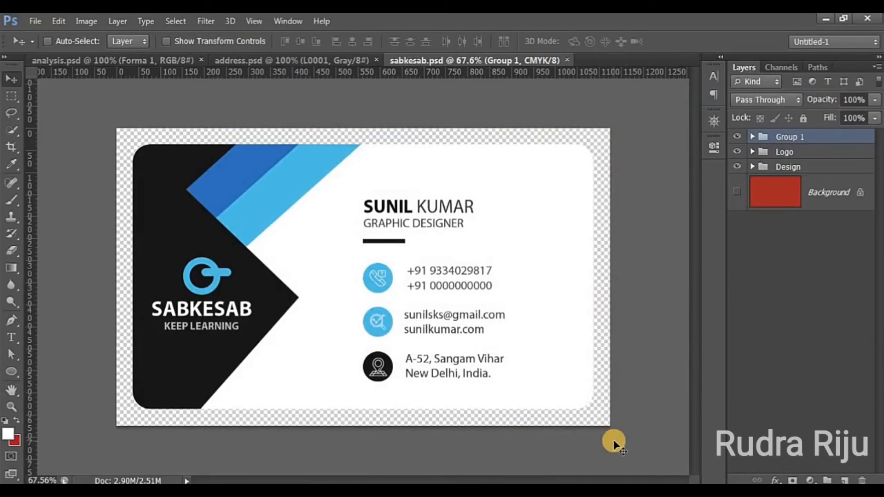
# - Save the document to the Desktop under the new name sabkesab Back in Photoshop format
pyautogui.hotkey('ctrl', 'shift', 's')
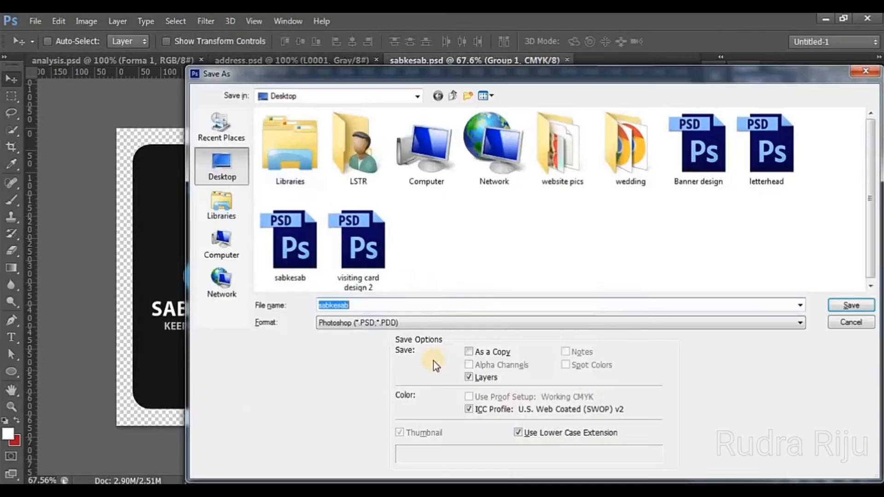
pyautogui.click(382, 308)
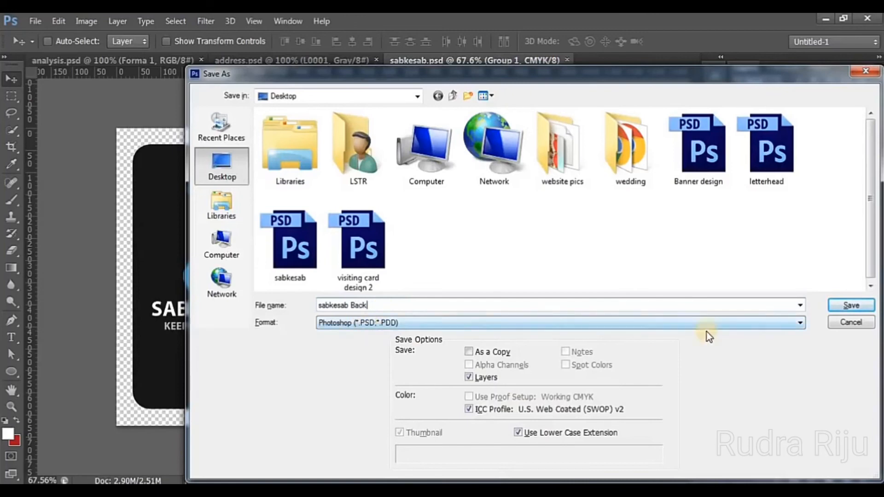
pyautogui.click(841, 305)
pyautogui.click(619, 158)
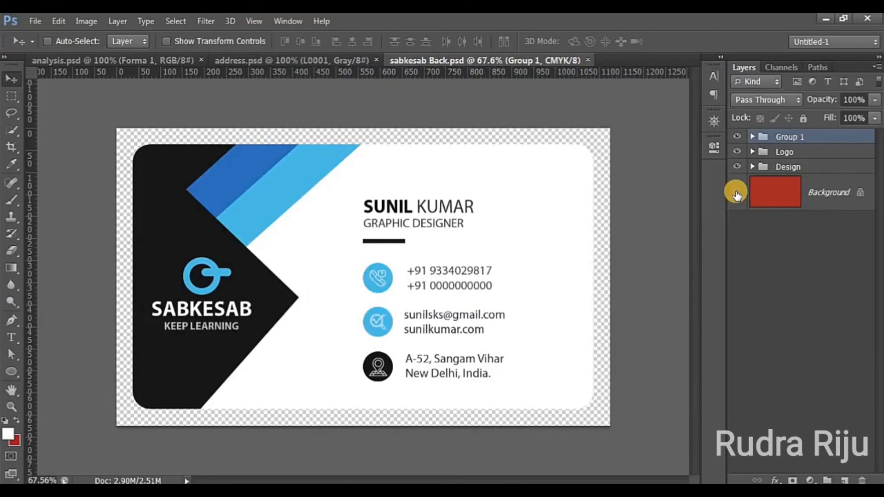
# - Show the red Background layer again, select the Design group and check Group 1 by toggling its visibility
pyautogui.click(737, 193)
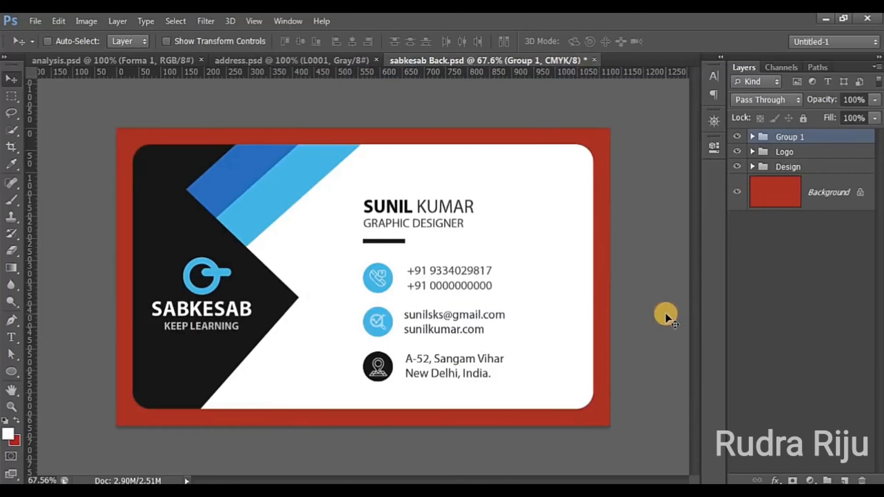
pyautogui.click(758, 168)
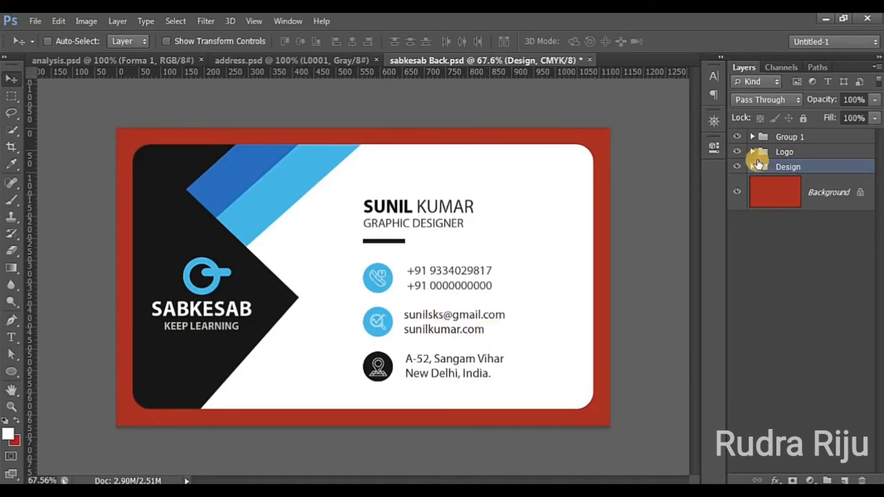
pyautogui.click(744, 137)
pyautogui.click(745, 136)
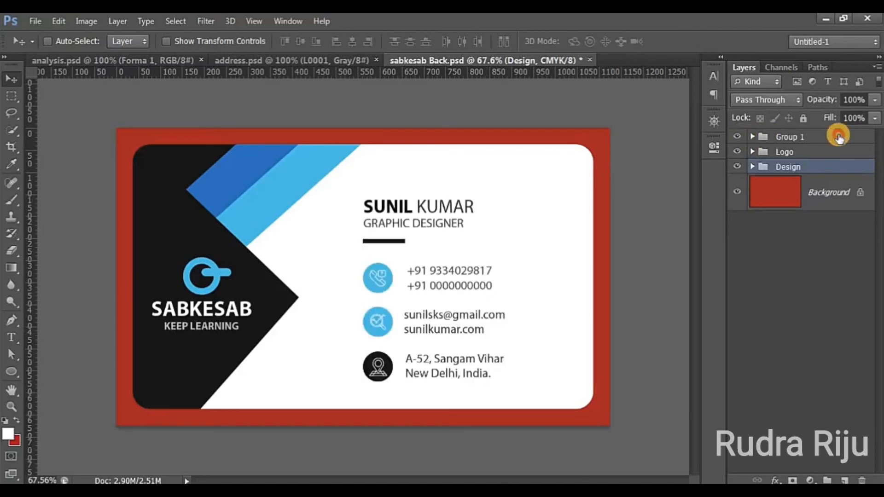
# - Delete Group 1 together with all its contact text and icons
pyautogui.click(839, 135)
pyautogui.press('Delete')
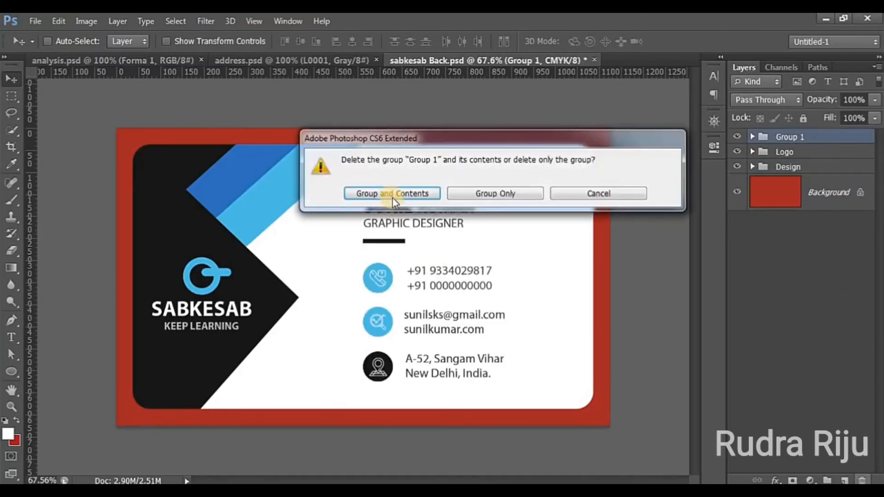
pyautogui.click(412, 194)
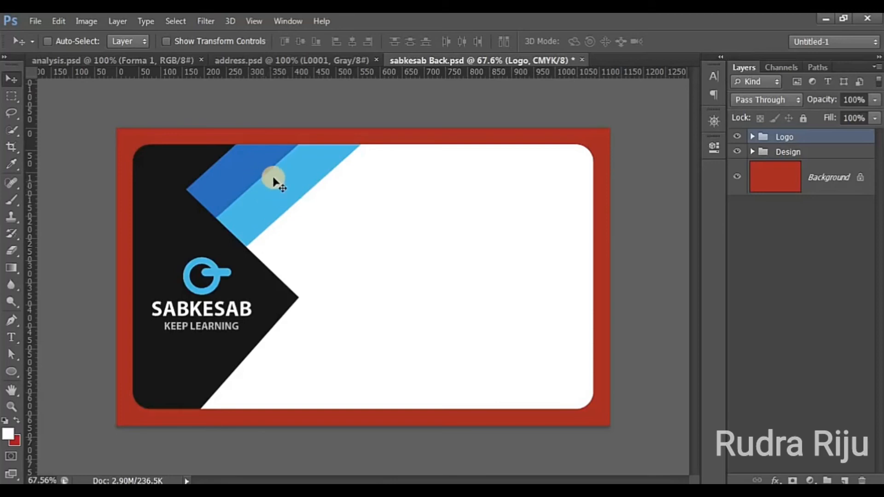
# - Fill the white rounded rectangle in the Design group with the near-black sampled from the card's dark shape
pyautogui.click(754, 152)
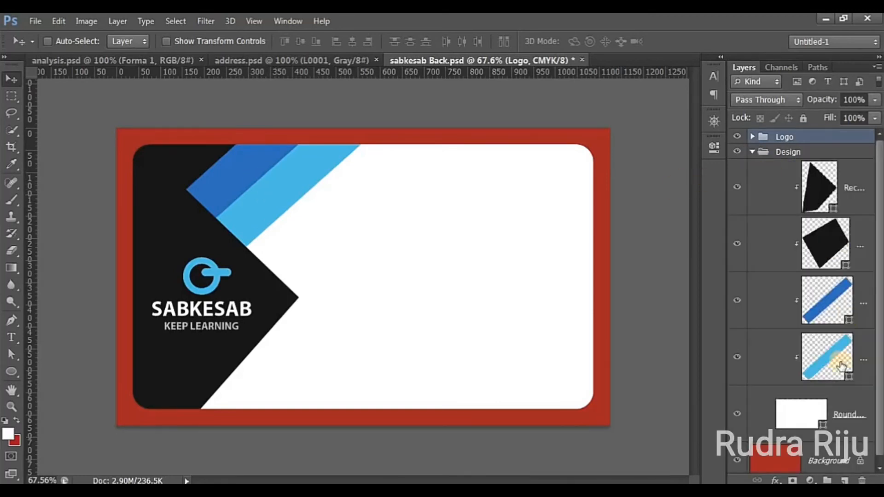
pyautogui.click(857, 405)
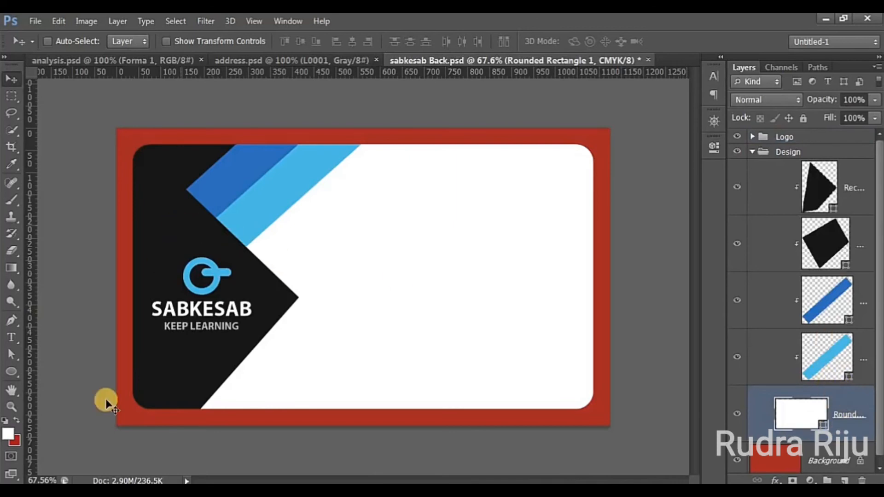
pyautogui.click(7, 434)
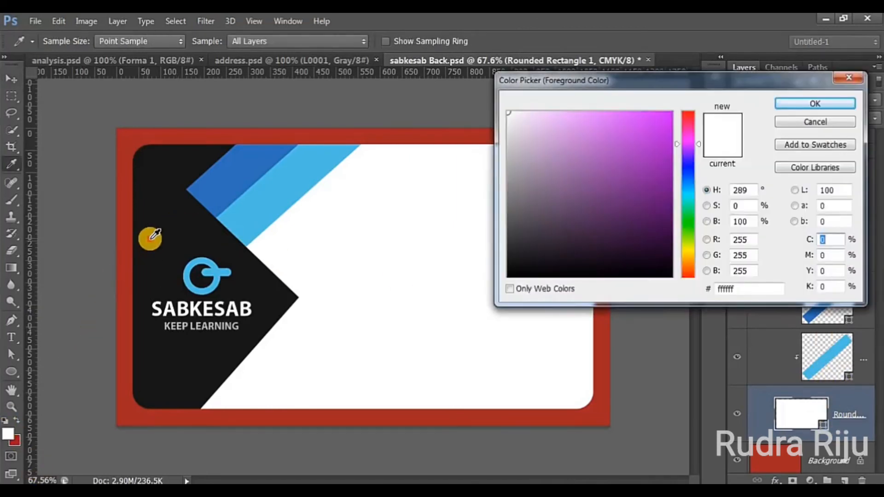
pyautogui.click(150, 239)
pyautogui.click(808, 107)
pyautogui.press('v')
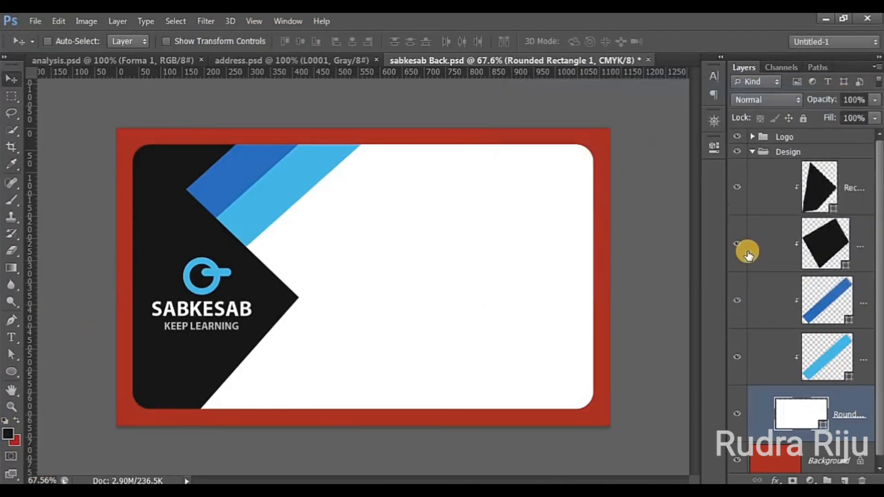
pyautogui.hotkey('alt', 'BackSpace')
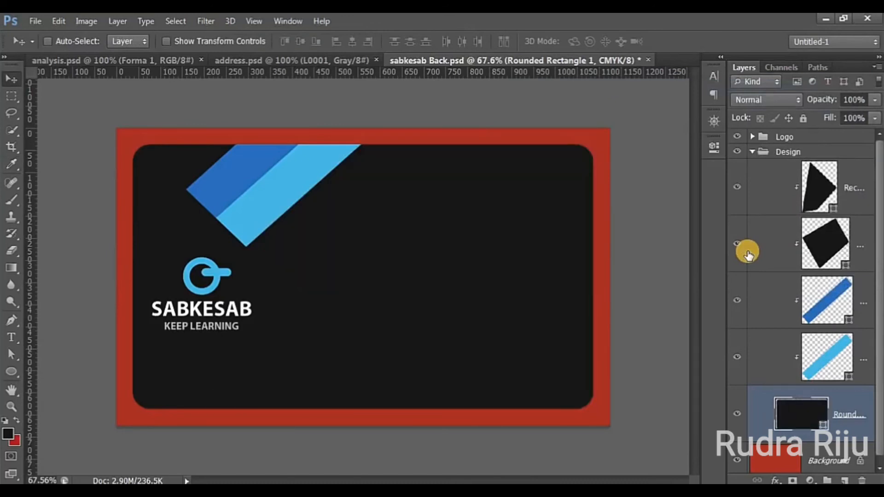
# - Delete the two black shape layers in the Design group and hide both diagonal blue stripes
pyautogui.click(862, 244)
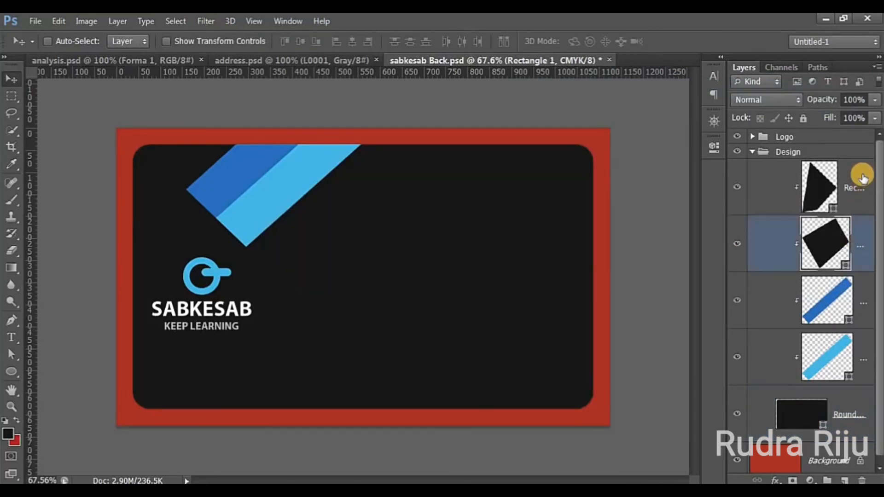
pyautogui.keyDown('shift'); pyautogui.click(863, 179); pyautogui.keyUp('shift')
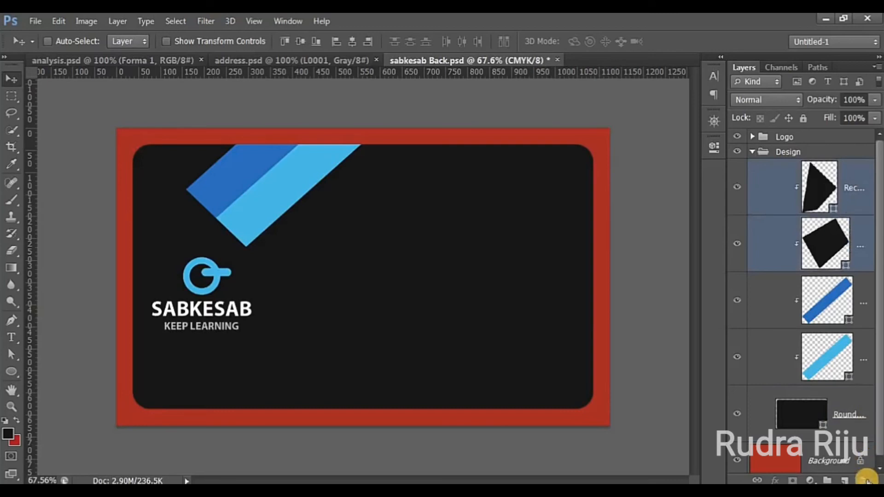
pyautogui.press('Delete')
pyautogui.press('Return')
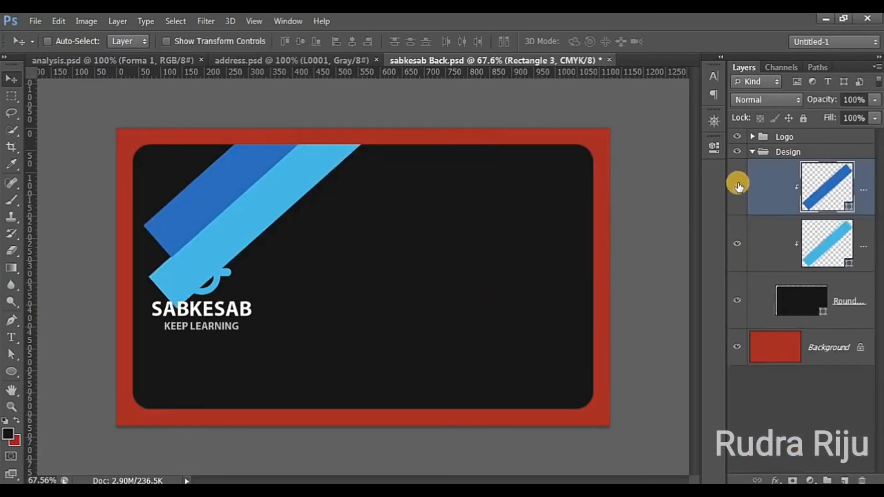
pyautogui.click(737, 184)
pyautogui.click(738, 244)
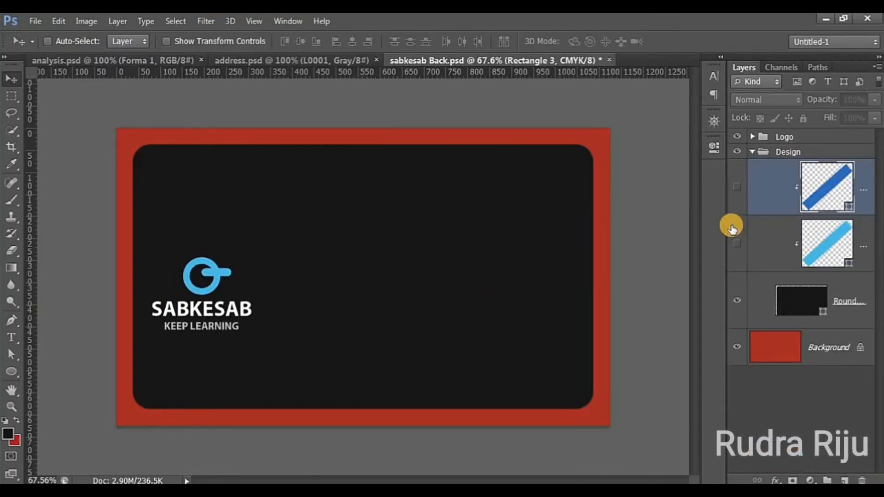
# - Centre the Logo group vertically and horizontally on the whole canvas, then clear the selection
pyautogui.click(809, 143)
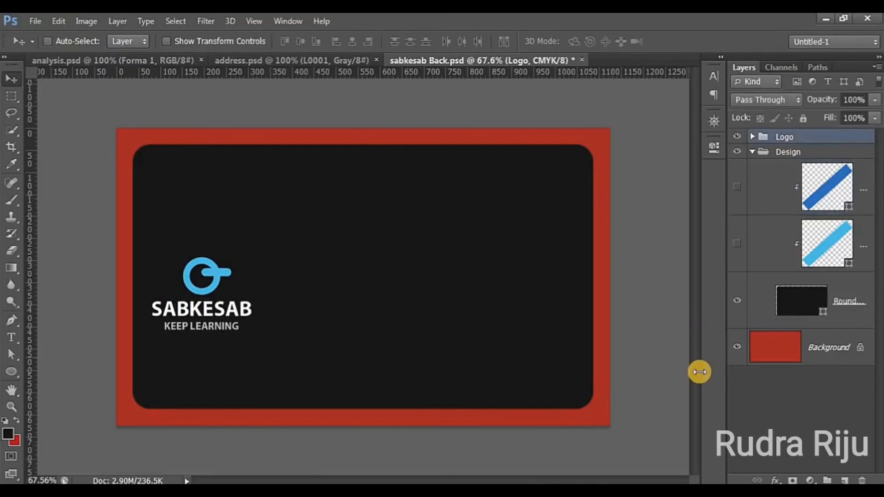
pyautogui.hotkey('ctrl', 'a')
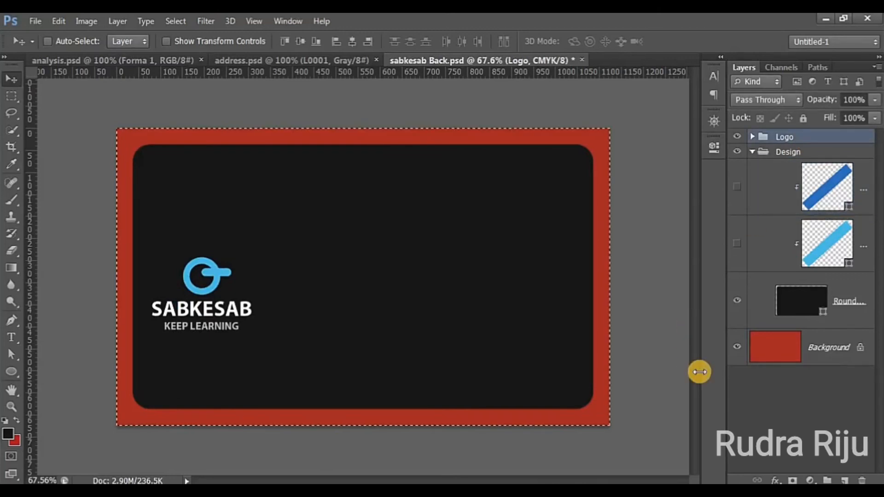
pyautogui.click(302, 43)
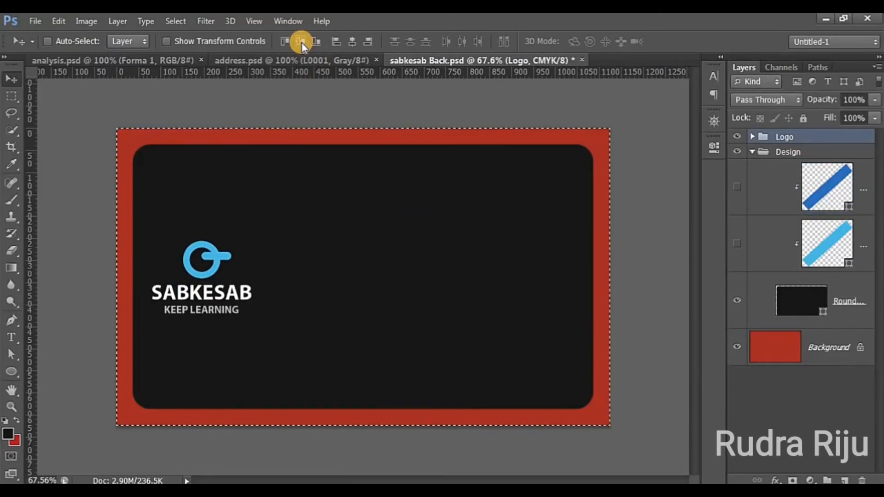
pyautogui.click(349, 42)
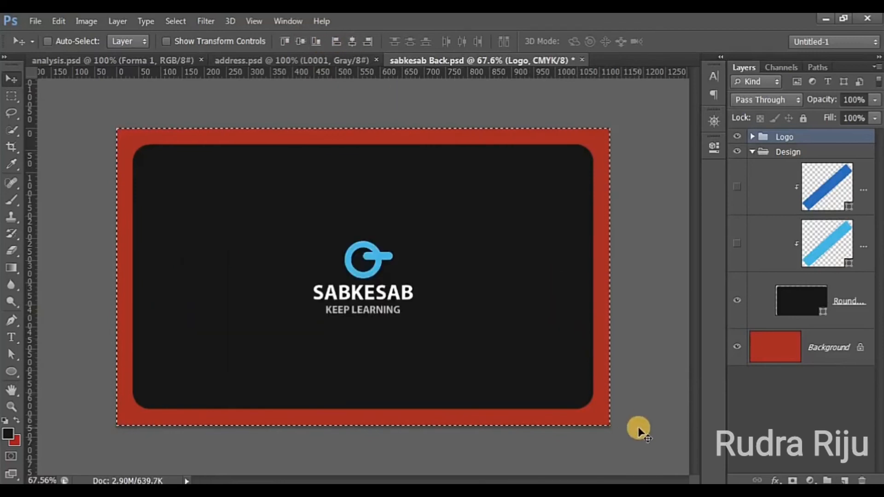
pyautogui.hotkey('ctrl', 'd')
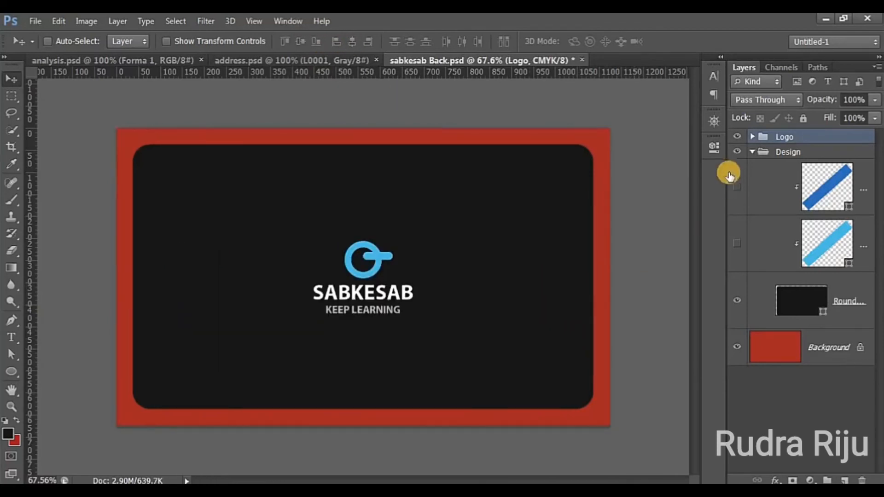
# - Nudge the Logo group straight up into the upper half of the card in large increments
pyautogui.hotkey('shift', 'Up')
pyautogui.hotkey('shift', 'Up')
pyautogui.hotkey('shift', 'Up')
pyautogui.hotkey('shift', 'Up')
pyautogui.hotkey('shift', 'Up')
pyautogui.hotkey('shift', 'Up')
pyautogui.hotkey('shift', 'Up')
pyautogui.hotkey('shift', 'Up')
pyautogui.hotkey('shift', 'Up')
pyautogui.hotkey('shift', 'Up')
pyautogui.hotkey('shift', 'Up')
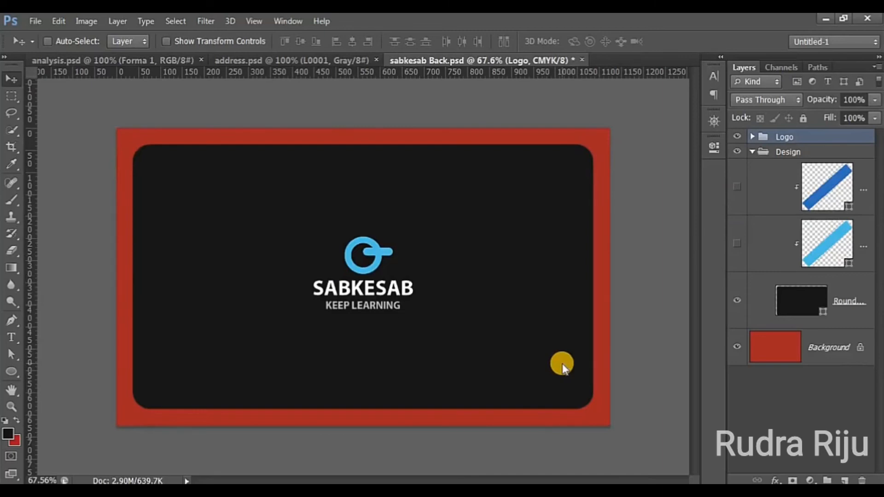
pyautogui.hotkey('shift', 'Up')
pyautogui.hotkey('shift', 'Up')
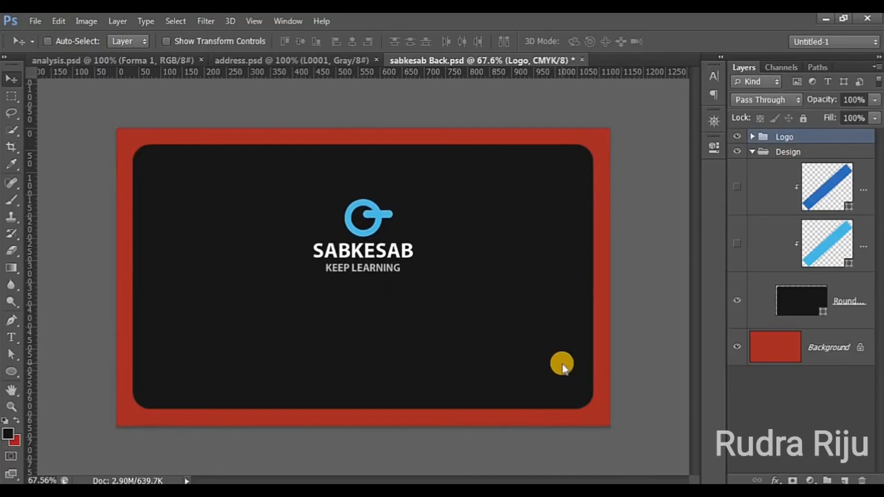
# - Draw a rectangle about 614 by 131 px above the rounded card shape, covering its lower-right edge
pyautogui.click(837, 297)
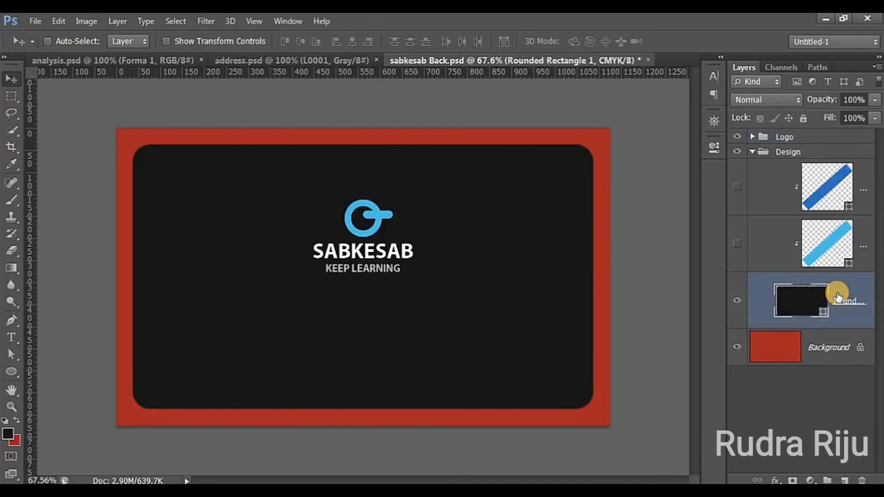
pyautogui.moveTo(10, 370); pyautogui.dragTo(81, 369)
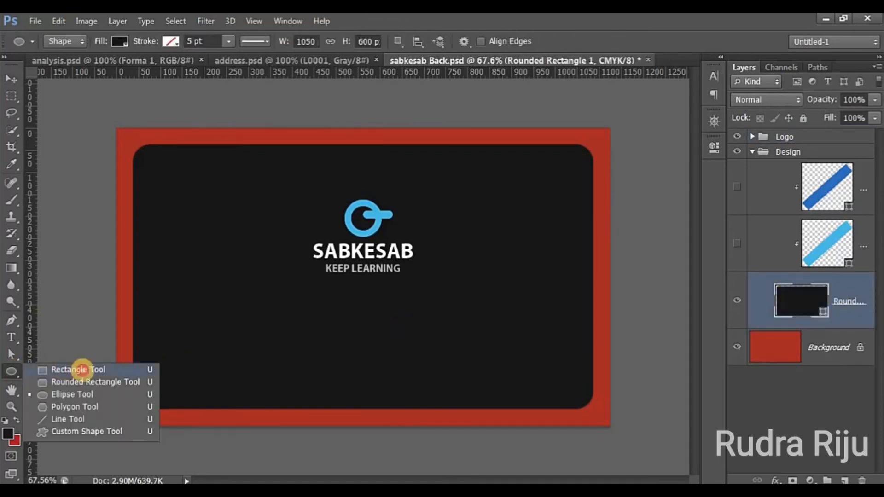
pyautogui.click(81, 369)
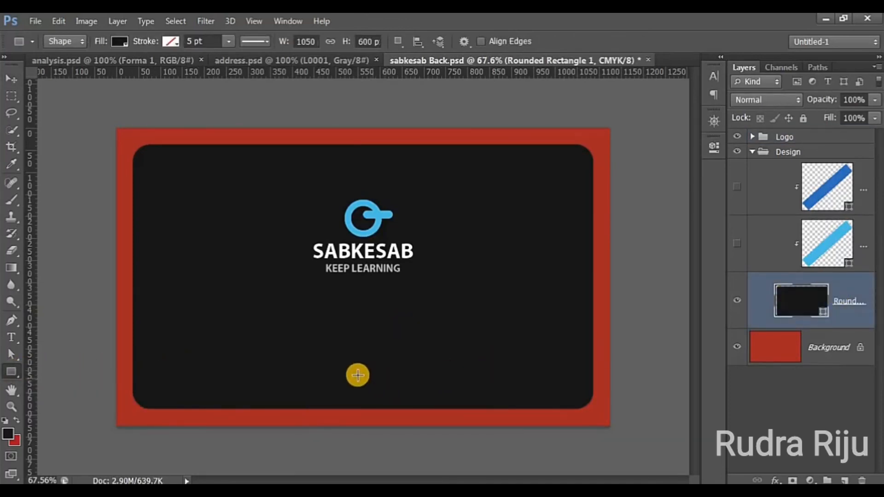
pyautogui.moveTo(354, 365); pyautogui.dragTo(623, 421)
# - Show both diagonal stripes again and fill the new rectangle with the darker stripe's blue, #3572b9
pyautogui.click(737, 187)
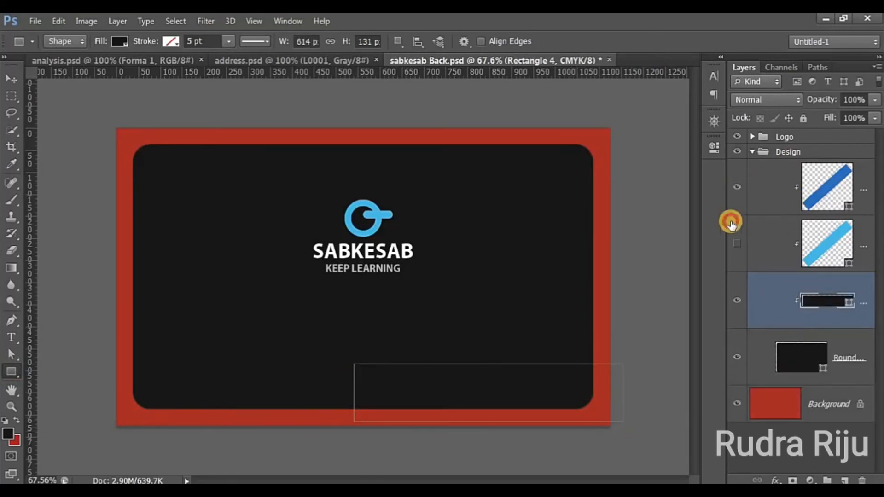
pyautogui.click(737, 243)
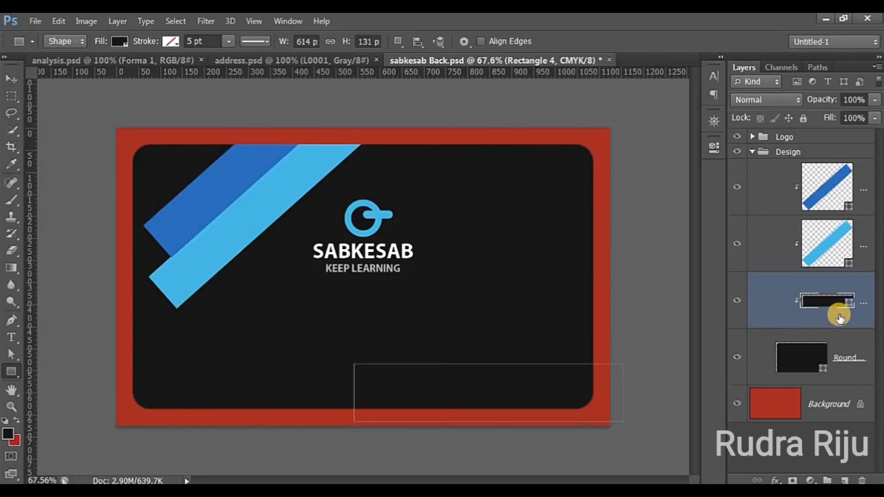
pyautogui.click(10, 435)
pyautogui.click(173, 213)
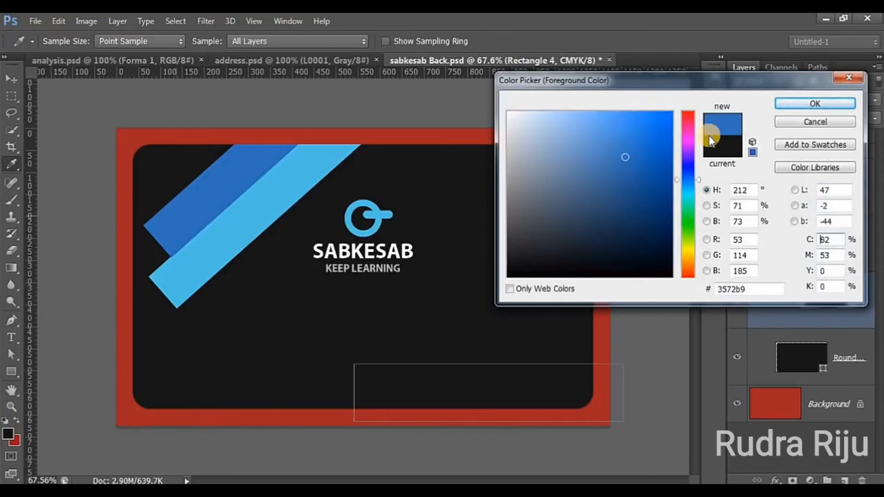
pyautogui.click(785, 106)
pyautogui.hotkey('alt', 'BackSpace')
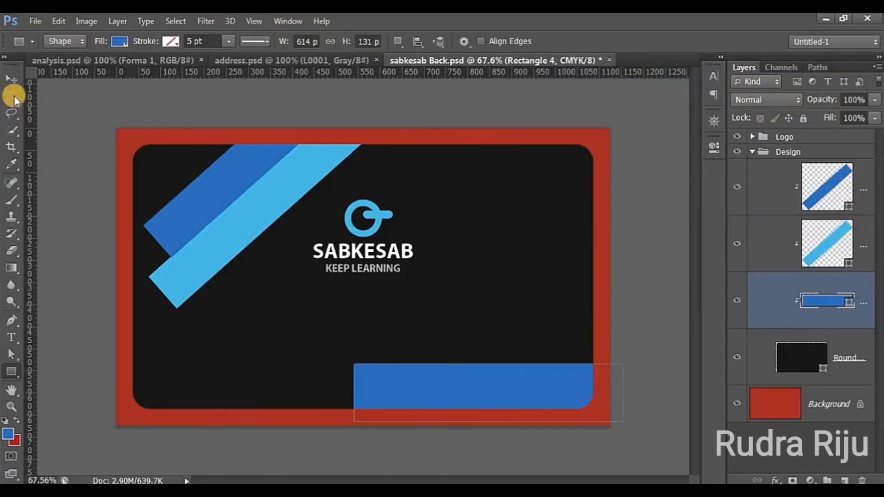
# - Duplicate the blue rectangle and clip the copy to the rounded card shape with a clipping mask
pyautogui.click(10, 80)
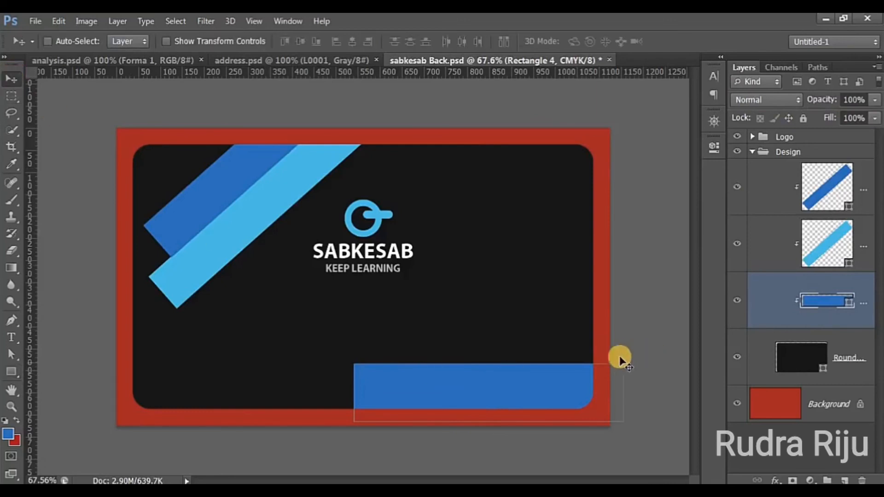
pyautogui.hotkey('ctrl', 'j')
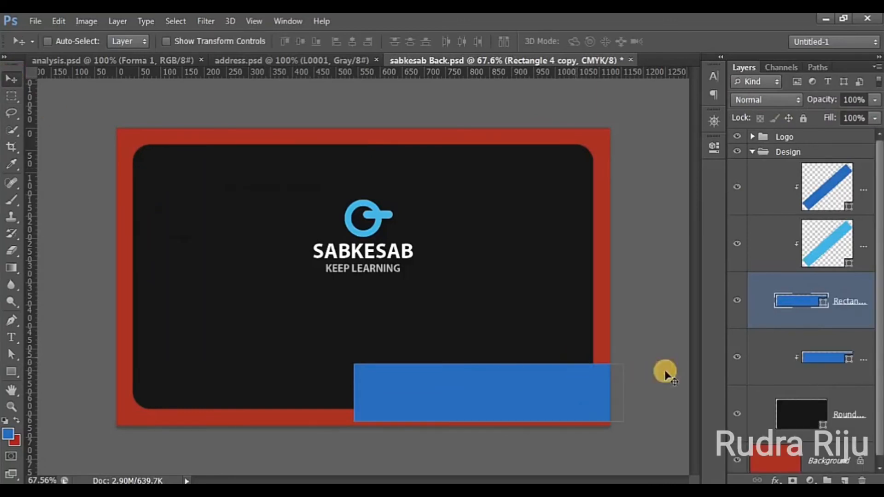
pyautogui.rightClick(854, 308)
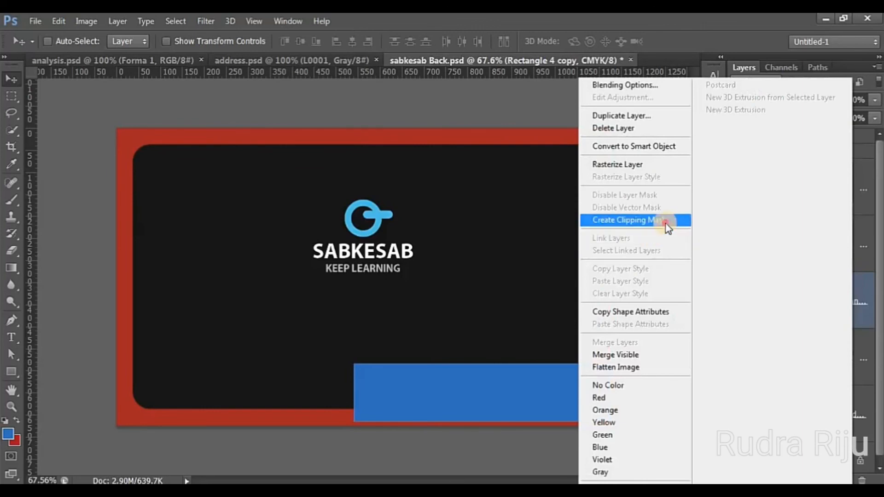
pyautogui.click(667, 221)
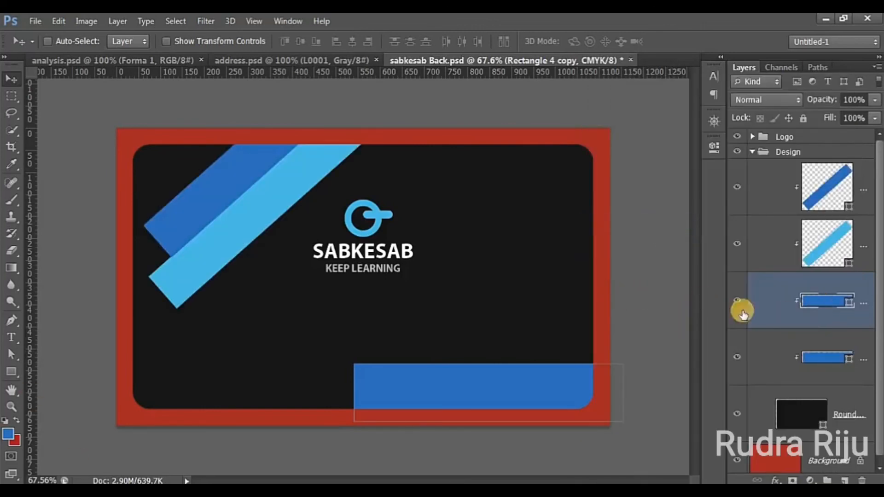
# - Recolour the rectangle copy with the light blue sampled from the diagonal stripe and move it left along the card's lower edge
pyautogui.click(7, 435)
pyautogui.click(192, 262)
pyautogui.click(780, 101)
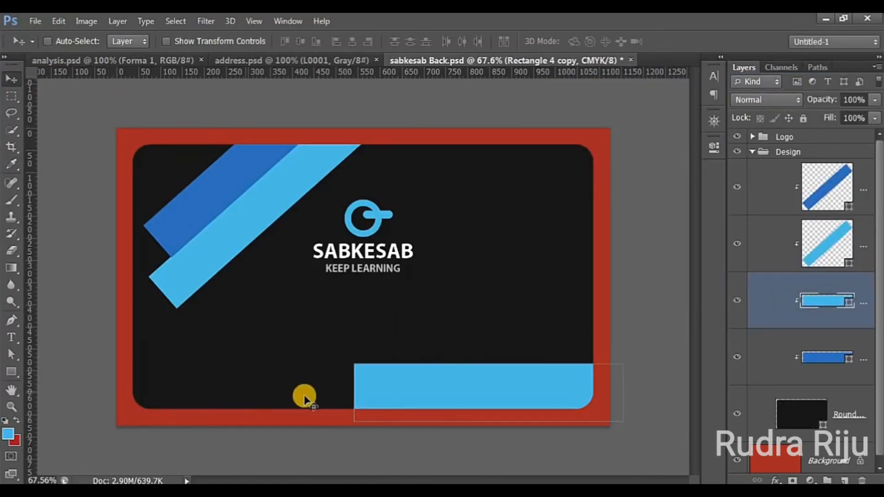
pyautogui.moveTo(443, 391); pyautogui.dragTo(298, 400)
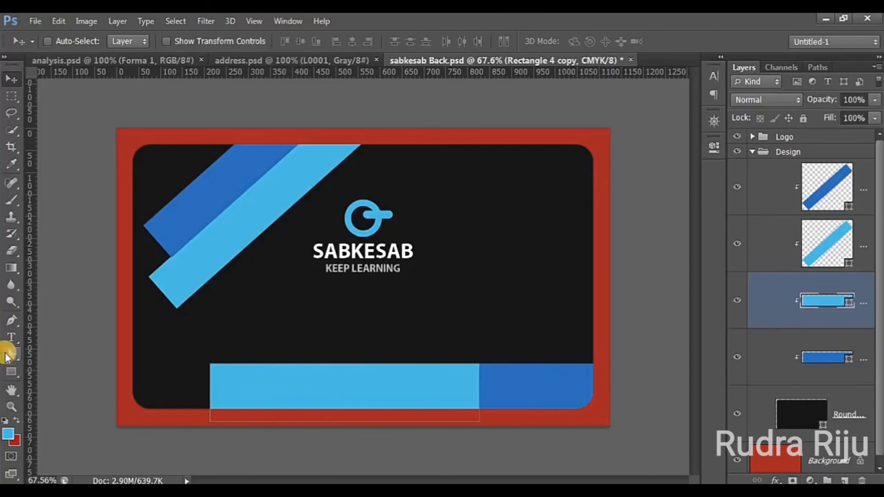
# - Slant both ends of the light blue rectangle by shifting its two lower corner points about 60 px to the left
pyautogui.click(10, 355)
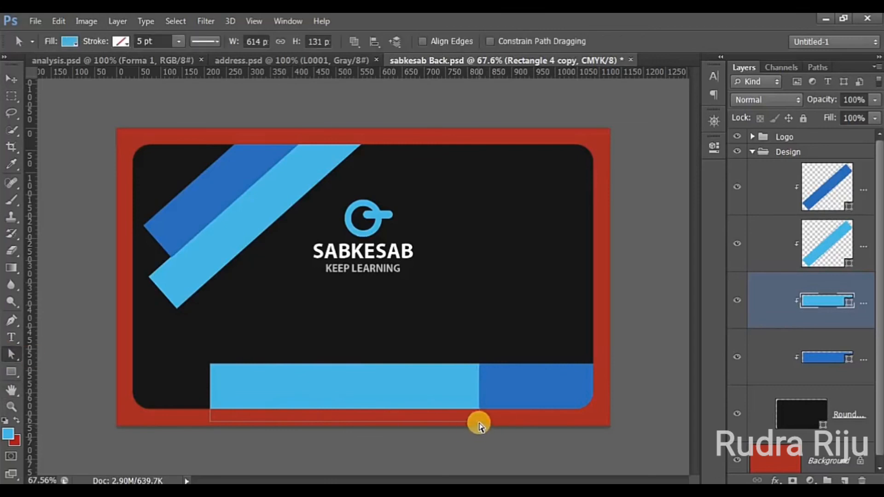
pyautogui.click(479, 423)
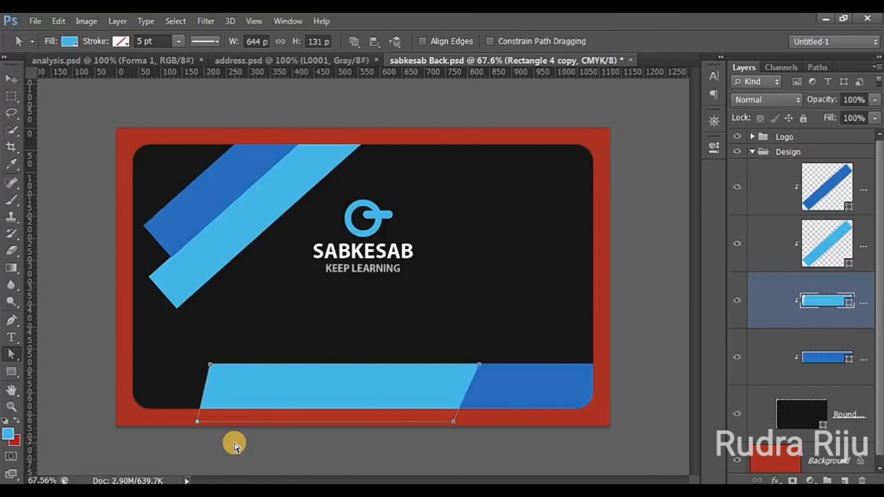
pyautogui.hotkey('shift', 'Left')
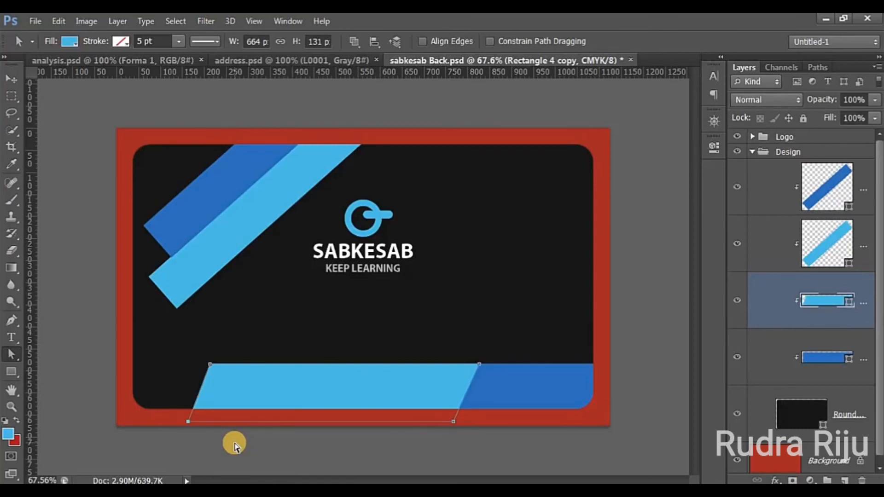
pyautogui.click(235, 443)
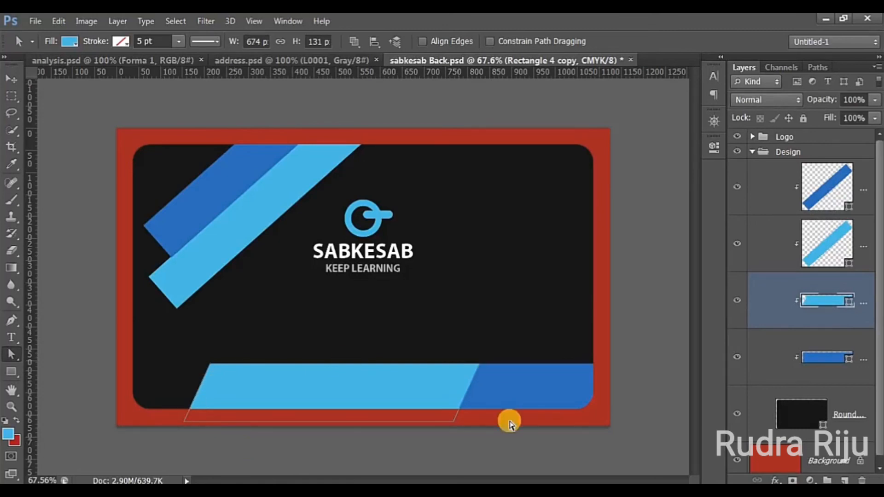
# - Shorten the slanted light blue bar to about 356 px wide by moving its two left corner points to the right
pyautogui.click(13, 81)
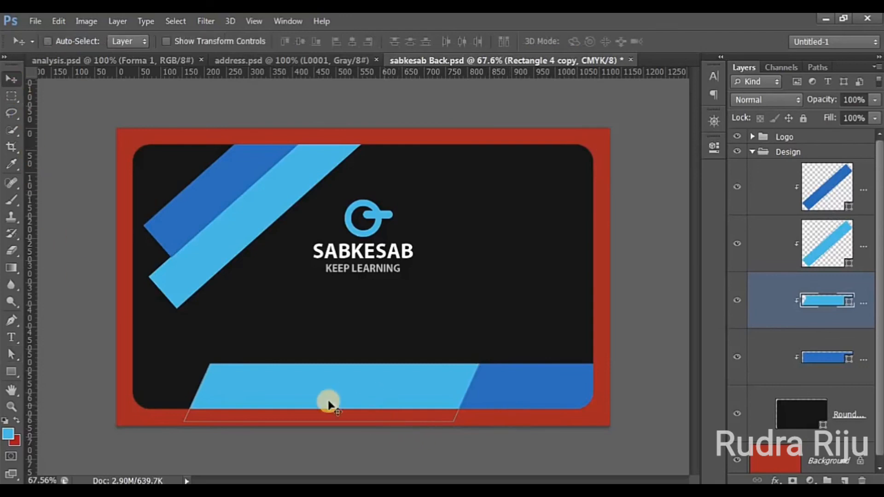
pyautogui.click(10, 357)
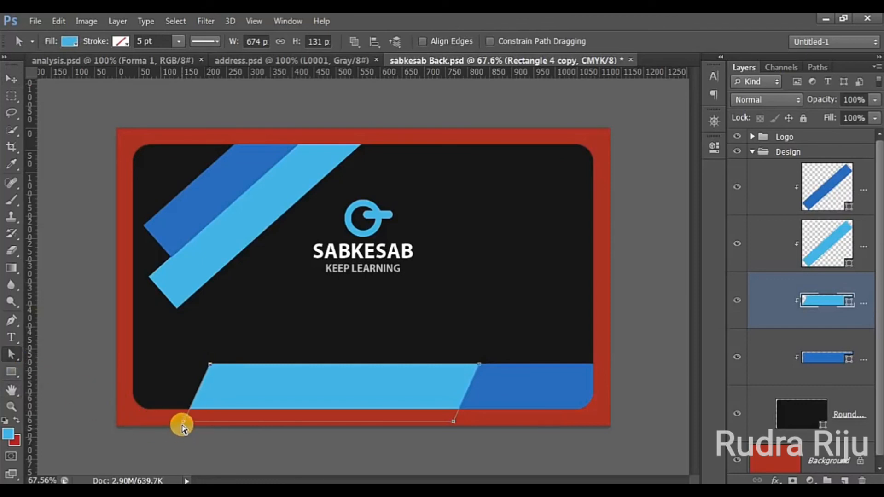
pyautogui.click(184, 422)
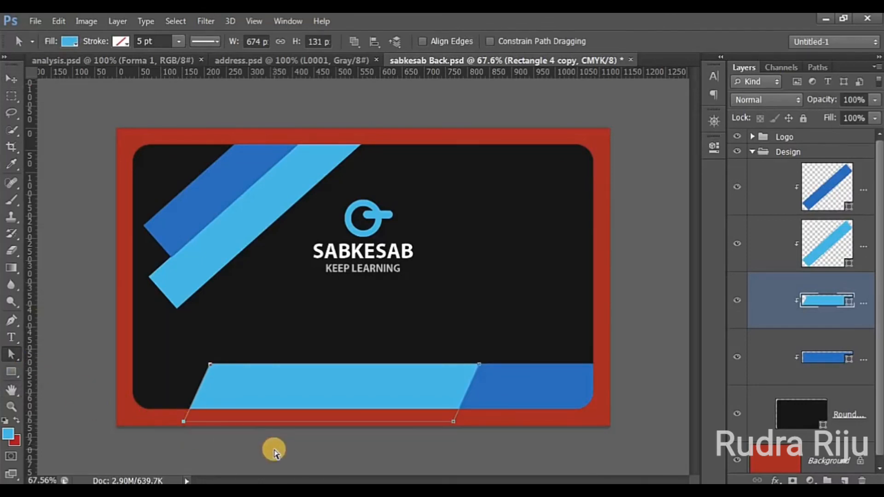
pyautogui.press('Right')
pyautogui.press('Right')
pyautogui.press('Right')
pyautogui.press('Right')
pyautogui.press('Right')
pyautogui.press('Right')
pyautogui.press('Right')
pyautogui.press('Right')
pyautogui.press('Right')
pyautogui.press('Right')
pyautogui.press('Right')
pyautogui.press('Right')
pyautogui.press('Right')
pyautogui.press('Right')
pyautogui.press('Right')
pyautogui.press('Right')
pyautogui.press('Right')
pyautogui.press('Right')
pyautogui.press('Right')
pyautogui.press('Right')
pyautogui.hotkey('shift', 'Right')
pyautogui.hotkey('shift', 'Right')
pyautogui.hotkey('shift', 'Right')
pyautogui.hotkey('shift', 'Right')
pyautogui.hotkey('shift', 'Right')
pyautogui.hotkey('shift', 'Right')
pyautogui.hotkey('shift', 'Right')
pyautogui.hotkey('shift', 'Right')
pyautogui.hotkey('shift', 'Right')
pyautogui.hotkey('shift', 'Right')
pyautogui.hotkey('shift', 'Right')
pyautogui.hotkey('shift', 'Right')
pyautogui.hotkey('shift', 'Right')
pyautogui.hotkey('shift', 'Right')
pyautogui.hotkey('shift', 'Right')
pyautogui.hotkey('shift', 'Right')
pyautogui.hotkey('shift', 'Right')
pyautogui.hotkey('shift', 'Right')
pyautogui.hotkey('shift', 'Right')
pyautogui.hotkey('shift', 'Right')
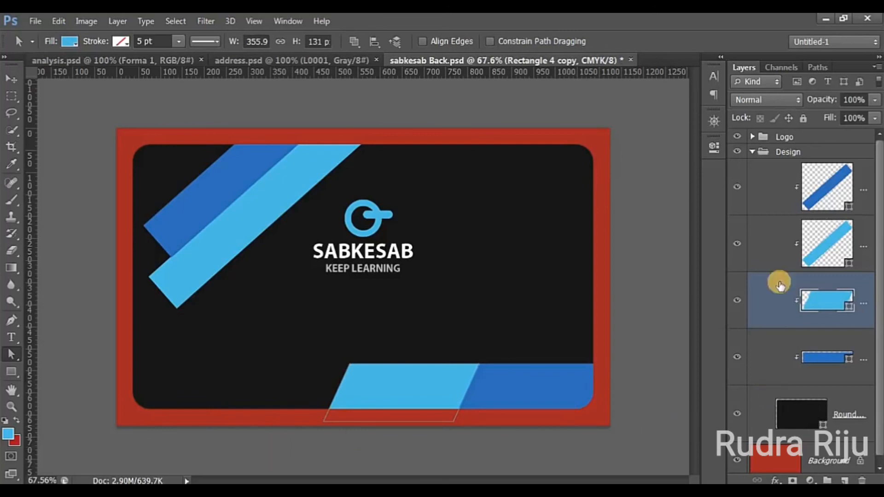
# - Delete the two diagonal stripe layers and collapse the Design group
pyautogui.click(868, 188)
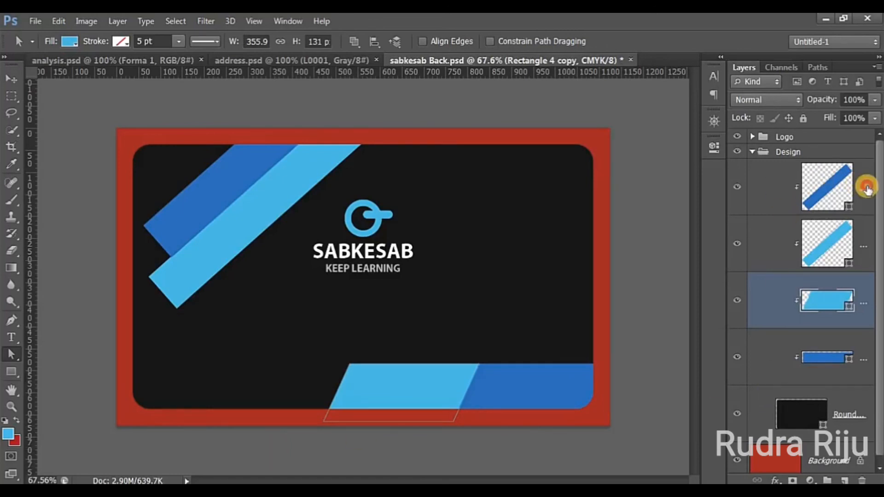
pyautogui.keyDown('shift'); pyautogui.click(868, 254); pyautogui.keyUp('shift')
pyautogui.click(862, 481)
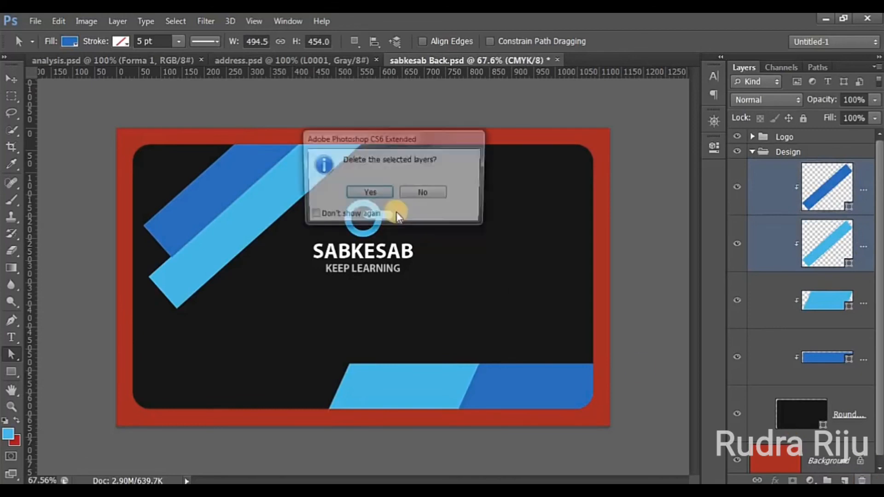
pyautogui.click(370, 193)
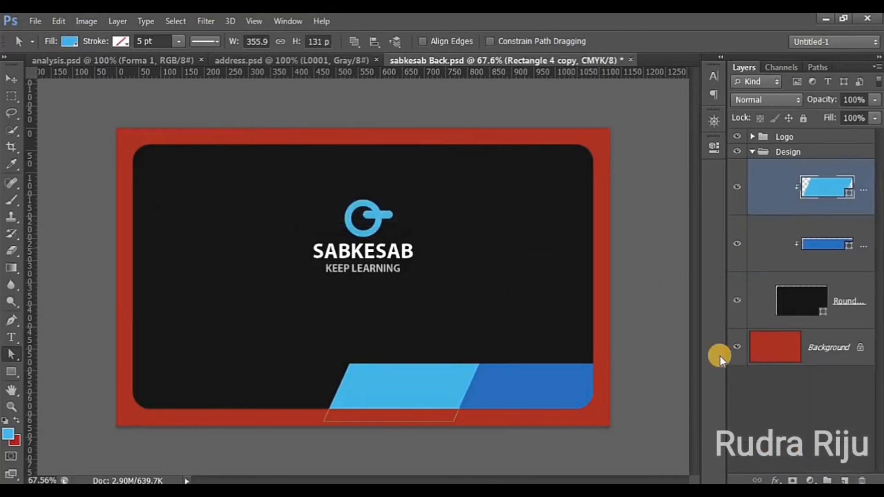
pyautogui.click(752, 153)
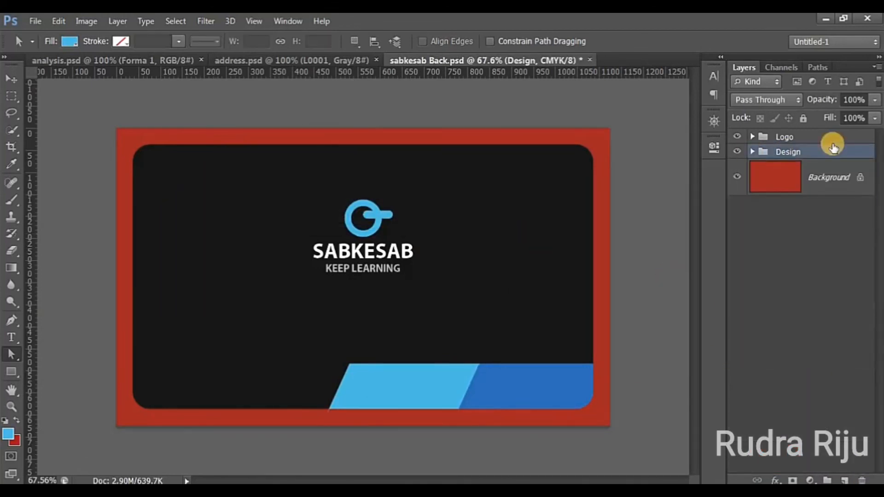
# - Move the whole Logo group slightly down on the card
pyautogui.click(811, 138)
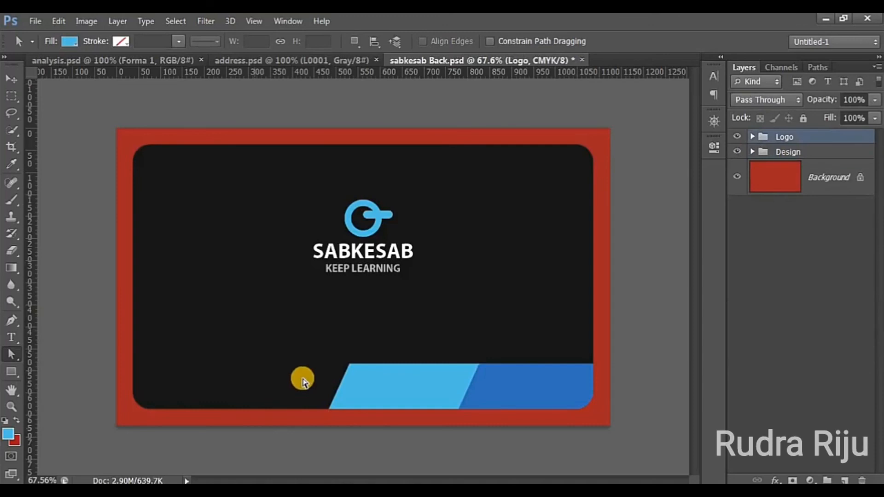
pyautogui.click(10, 79)
pyautogui.press('Down')
pyautogui.press('Down')
pyautogui.press('Down')
pyautogui.press('Down')
pyautogui.press('Down')
pyautogui.press('Down')
pyautogui.press('Down')
pyautogui.press('Down')
pyautogui.press('Down')
pyautogui.press('Down')
pyautogui.press('Down')
pyautogui.press('Down')
pyautogui.press('Down')
pyautogui.press('Down')
pyautogui.press('Down')
pyautogui.press('Down')
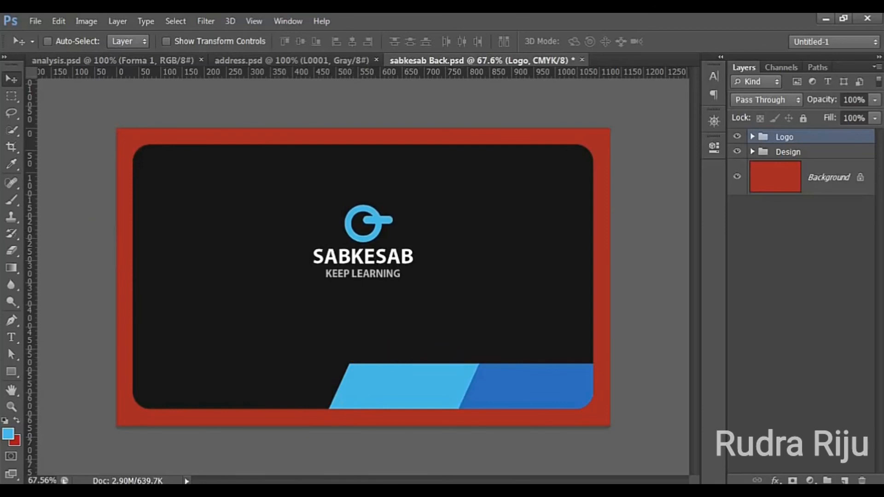
# - Copy the website address from the Notepad text onto the card in off-white #f3f3f3, just above the light blue bar
pyautogui.hotkey('alt', 'Tab')
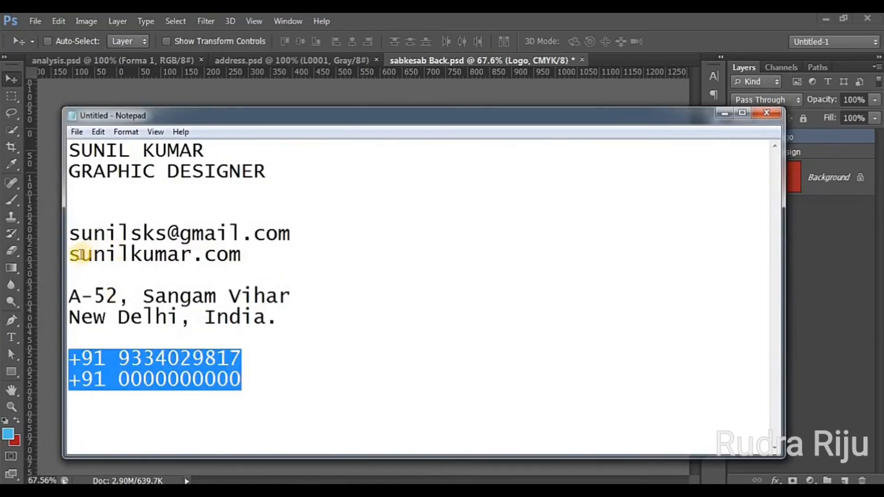
pyautogui.moveTo(74, 256); pyautogui.dragTo(246, 252)
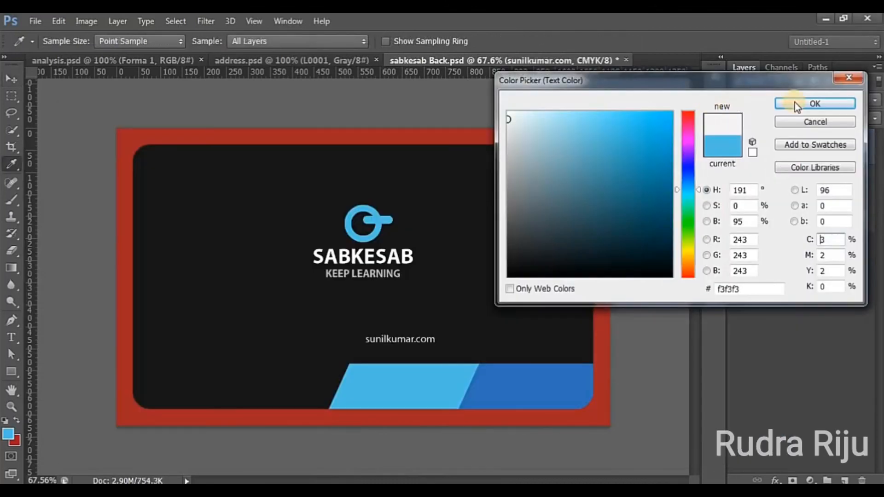
pyautogui.click(815, 103)
pyautogui.click(11, 79)
pyautogui.moveTo(425, 351); pyautogui.dragTo(419, 367)
# - Add a small white copyright symbol shape in front of the website address and hide the red Background layer
pyautogui.click(11, 372)
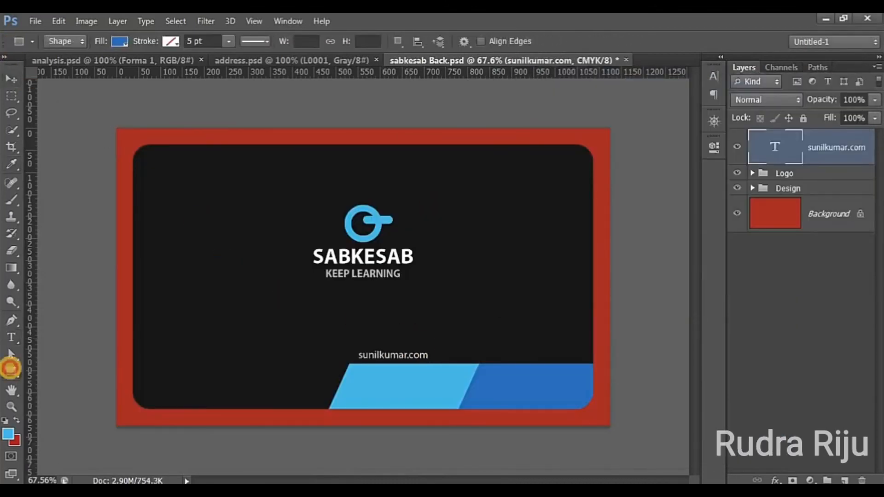
pyautogui.click(69, 431)
pyautogui.click(403, 401)
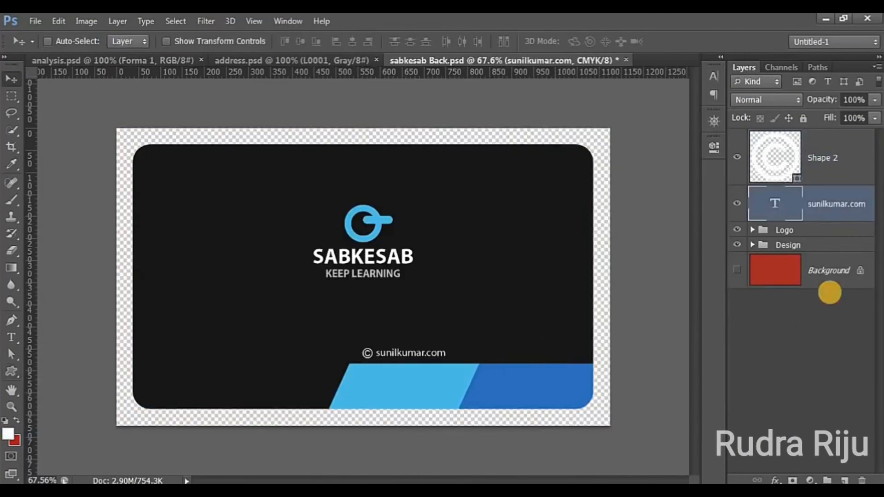
pyautogui.click(738, 271)
pyautogui.click(738, 272)
# - Save the card over the existing sabkesab Back PSD on the Desktop with Maximize Compatibility on
pyautogui.hotkey('ctrl', 'shift', 's')
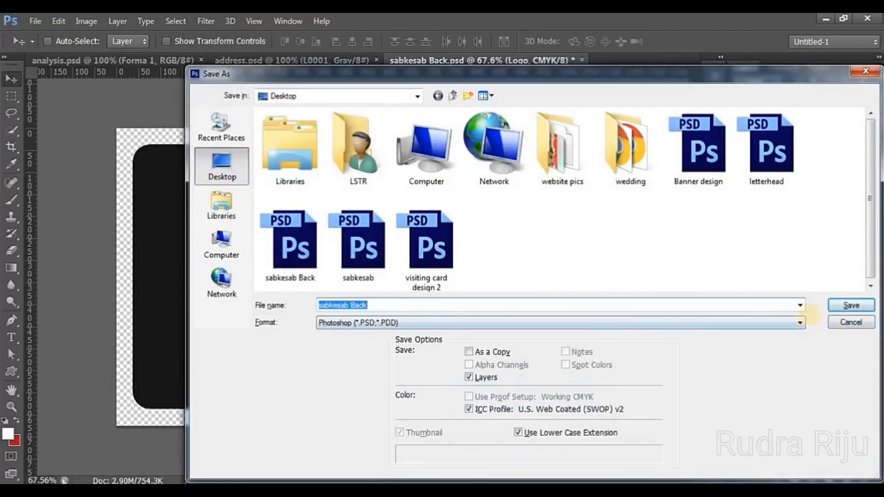
pyautogui.click(850, 306)
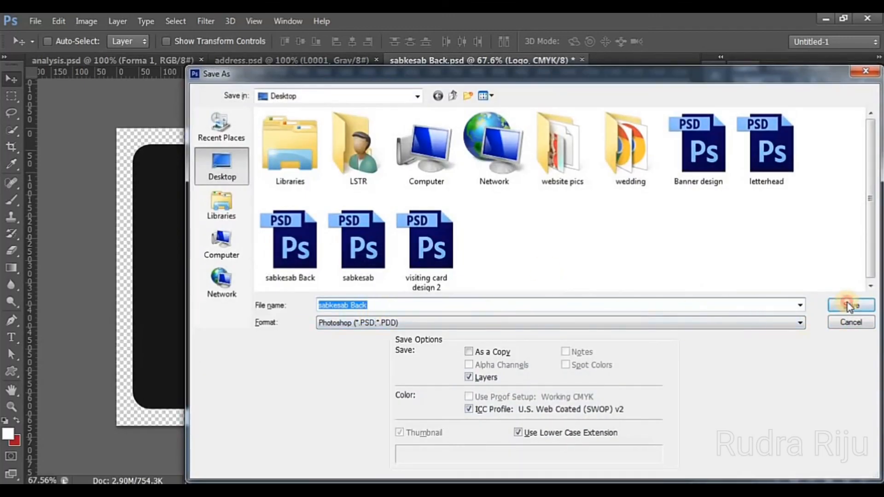
pyautogui.click(397, 194)
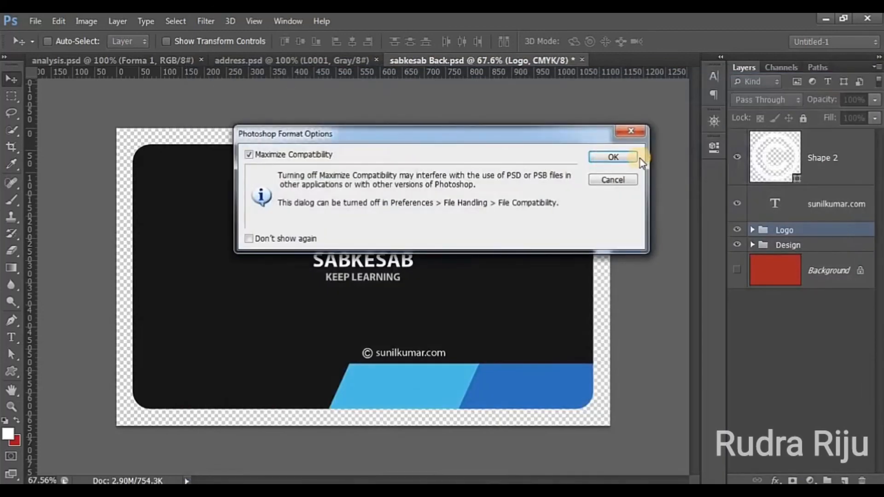
pyautogui.click(618, 157)
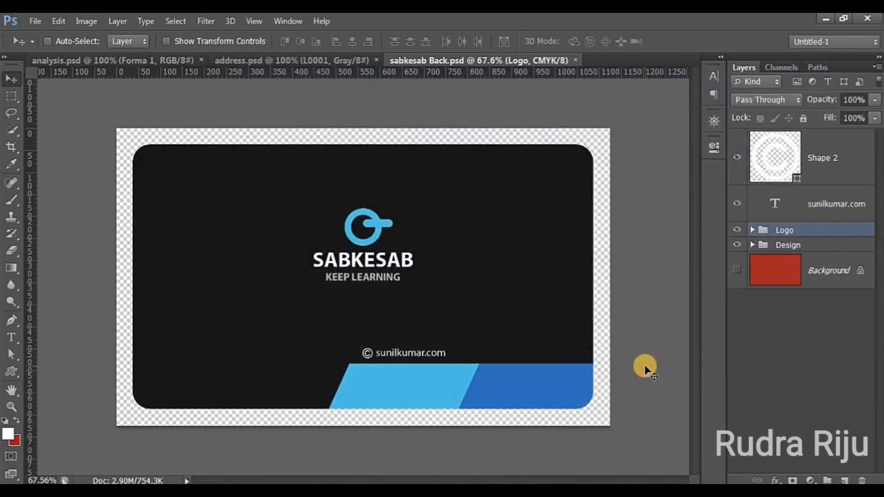
# - Save a JPEG copy named sabkesab Back.jpg on the Desktop with maximum quality 12 and progressive format with 3 scans
pyautogui.hotkey('ctrl', 'shift', 's')
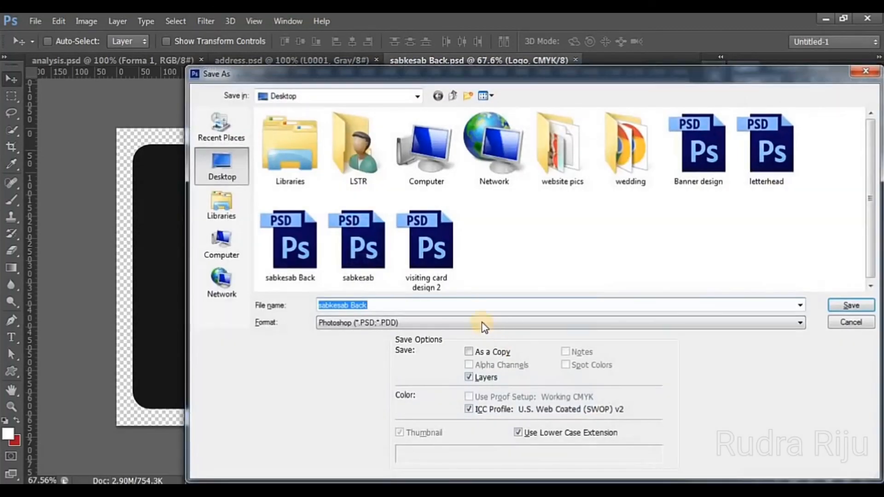
pyautogui.click(479, 324)
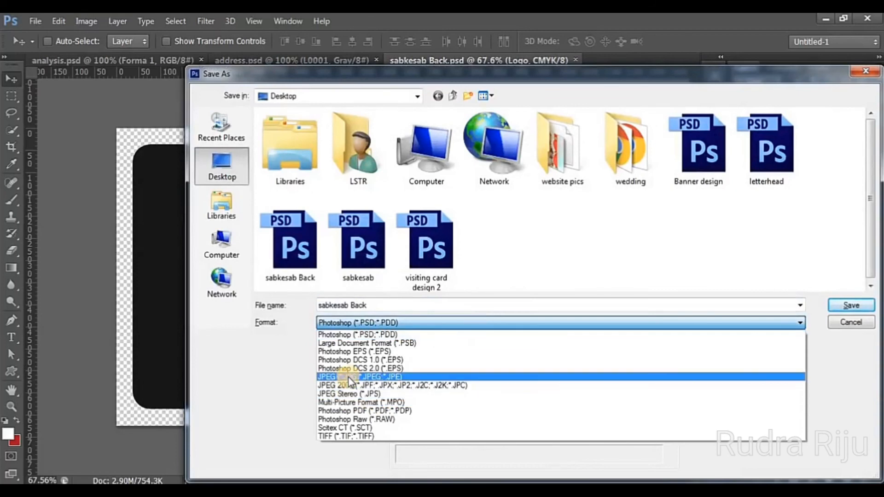
pyautogui.click(345, 377)
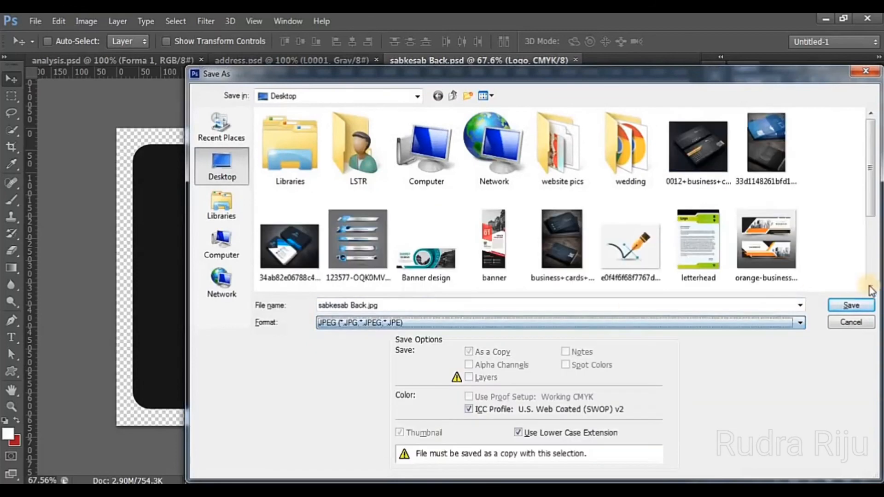
pyautogui.click(851, 305)
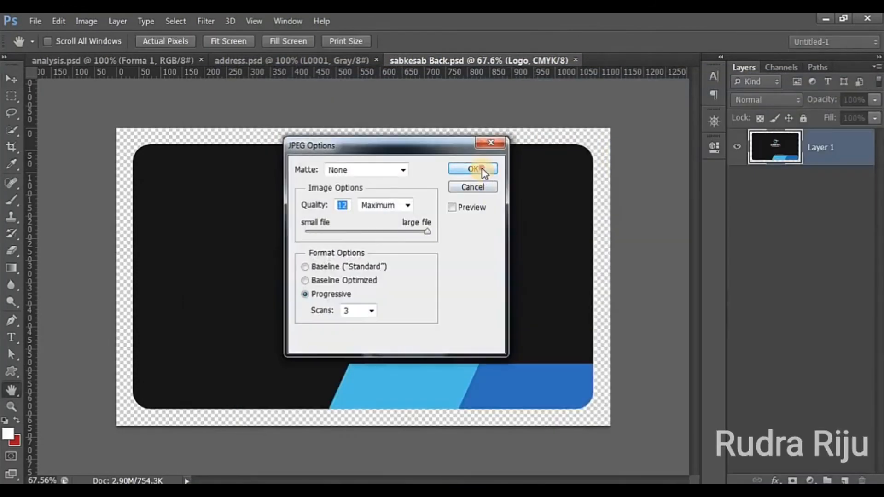
pyautogui.click(475, 169)
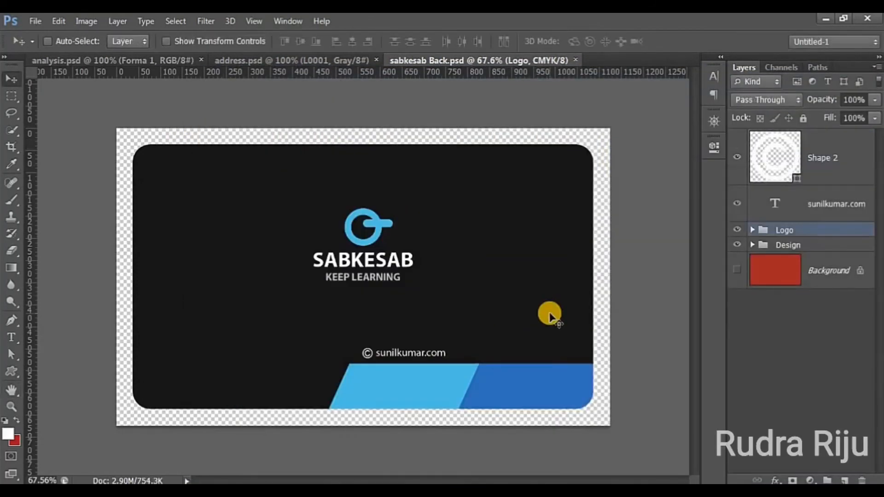